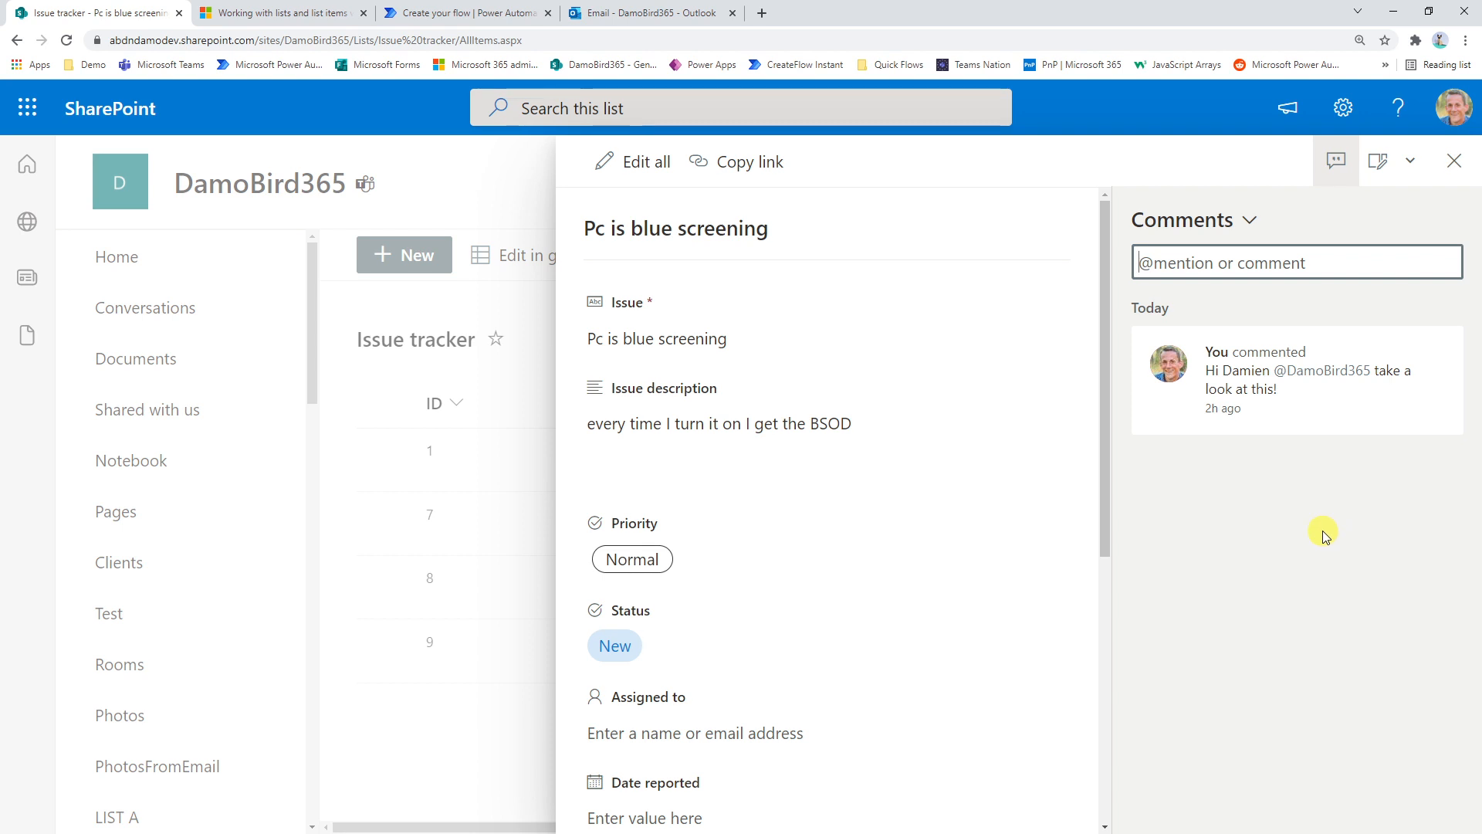
Close the issue's comments and review the SharePoint REST list documentation, the flow's trigger and the Issue tracker list
click(1454, 160)
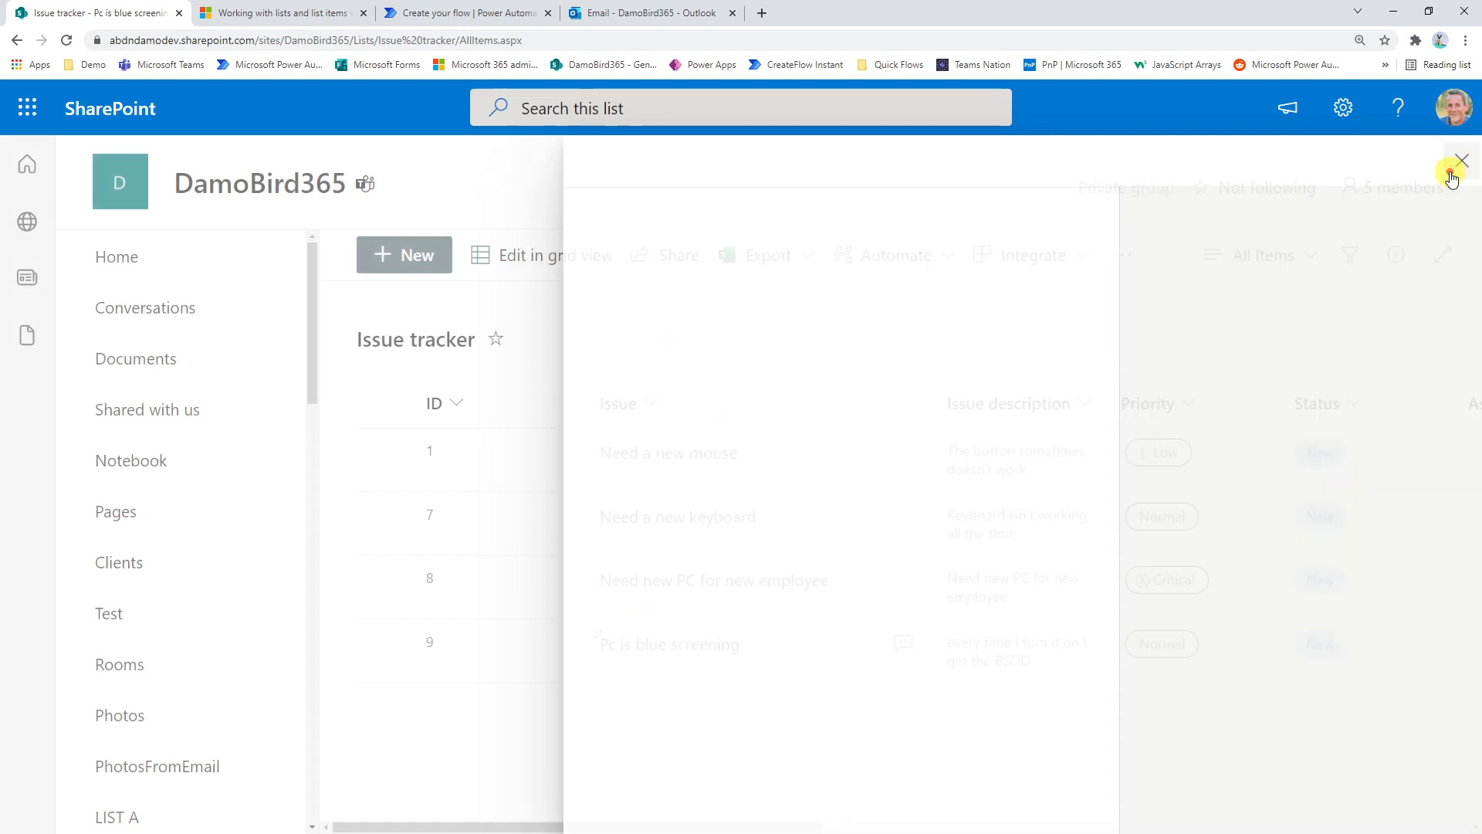
click(235, 13)
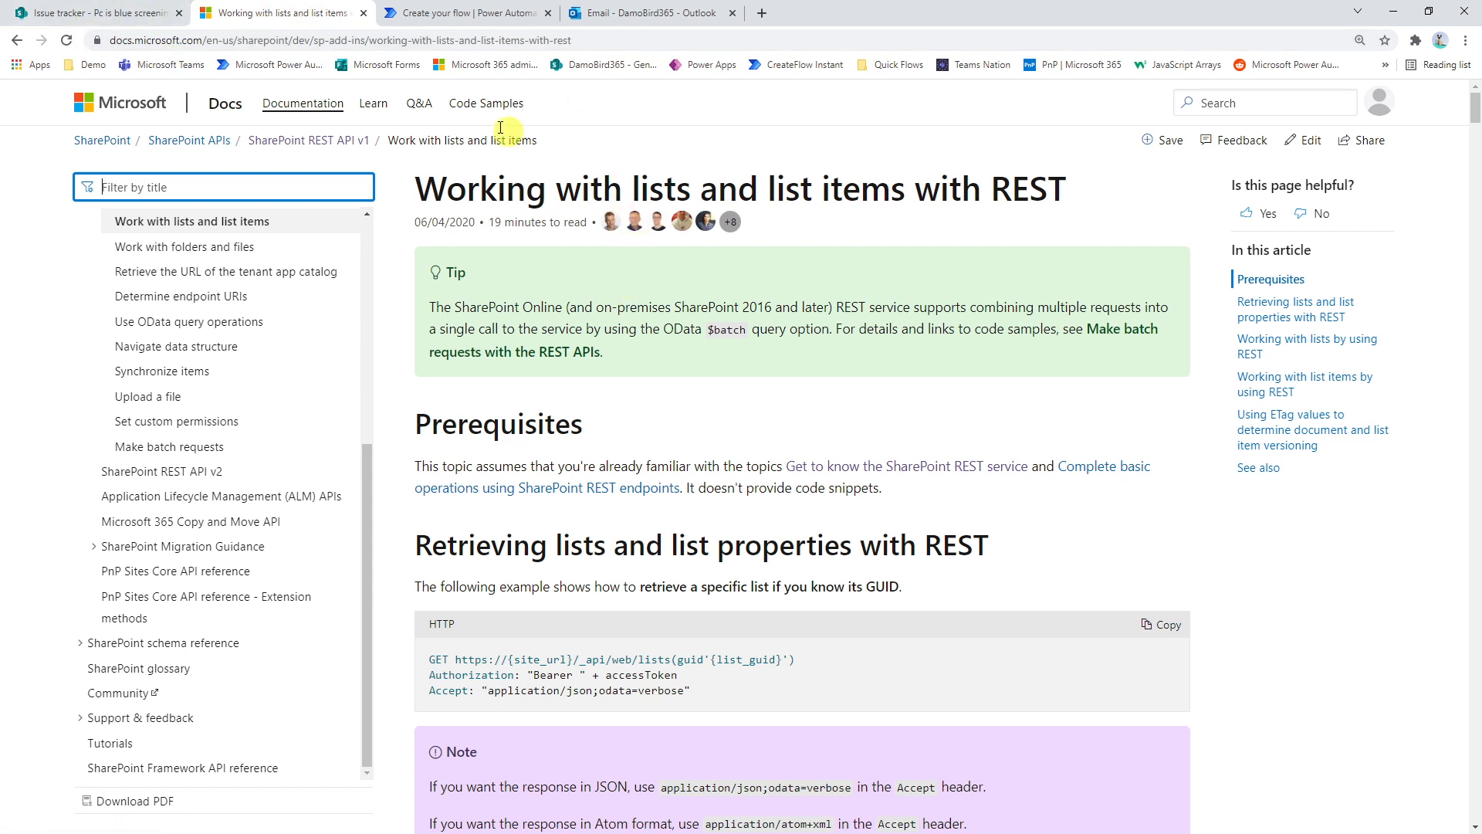
click(475, 14)
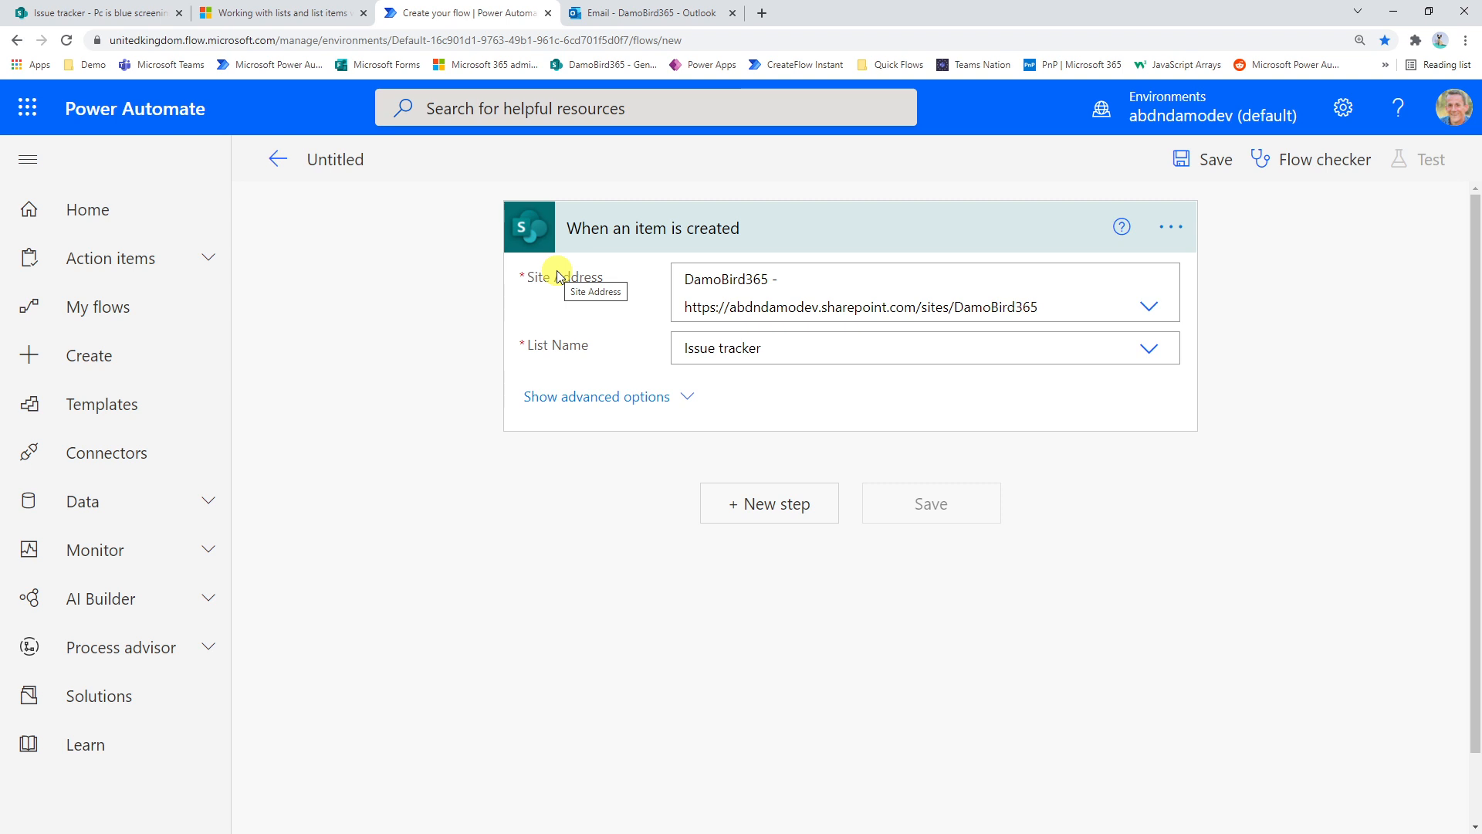
click(77, 13)
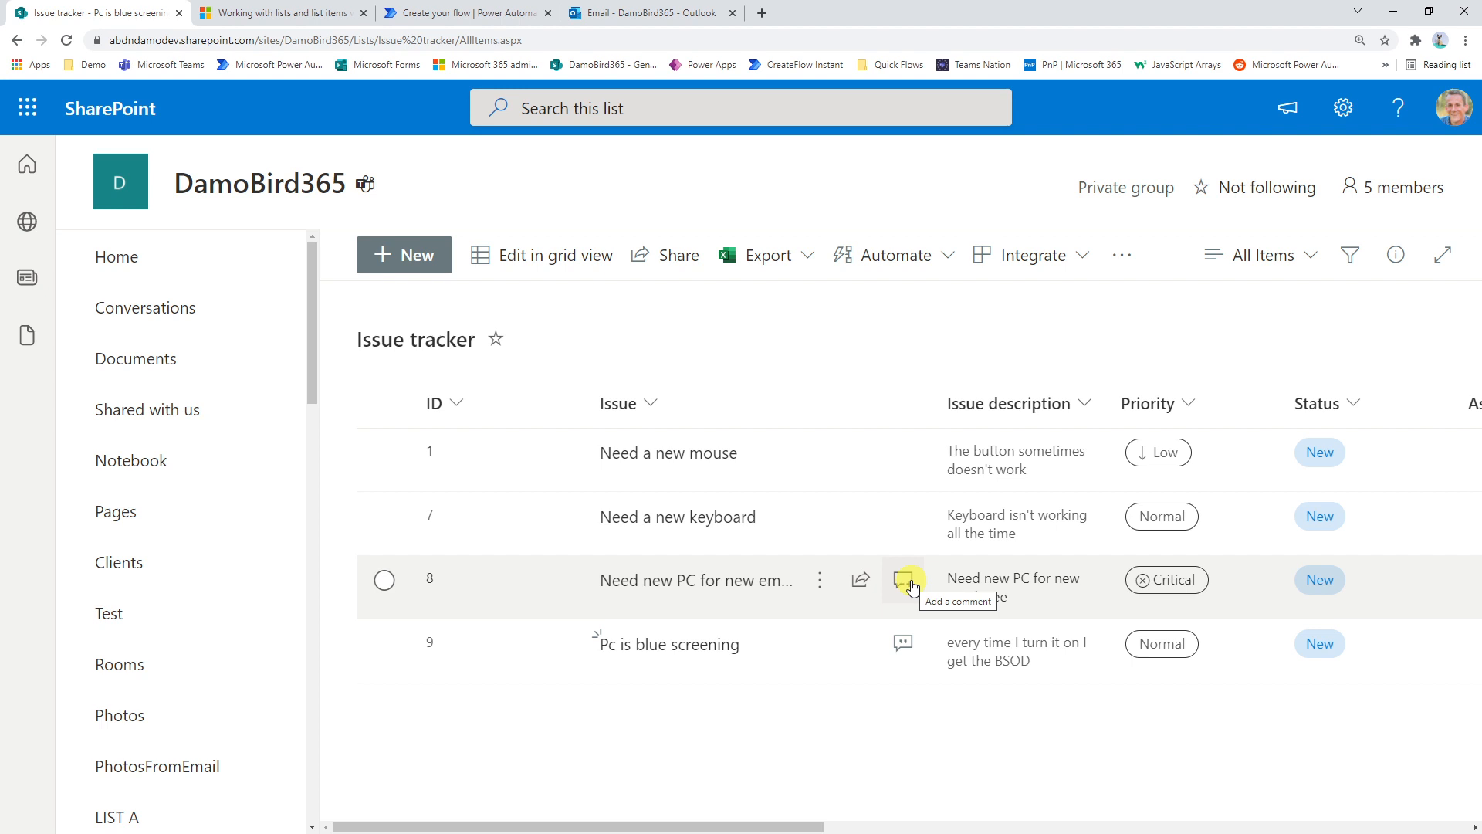
Switch to Power Automate and add a Send an HTTP request to SharePoint action after the When an item is created trigger
click(452, 13)
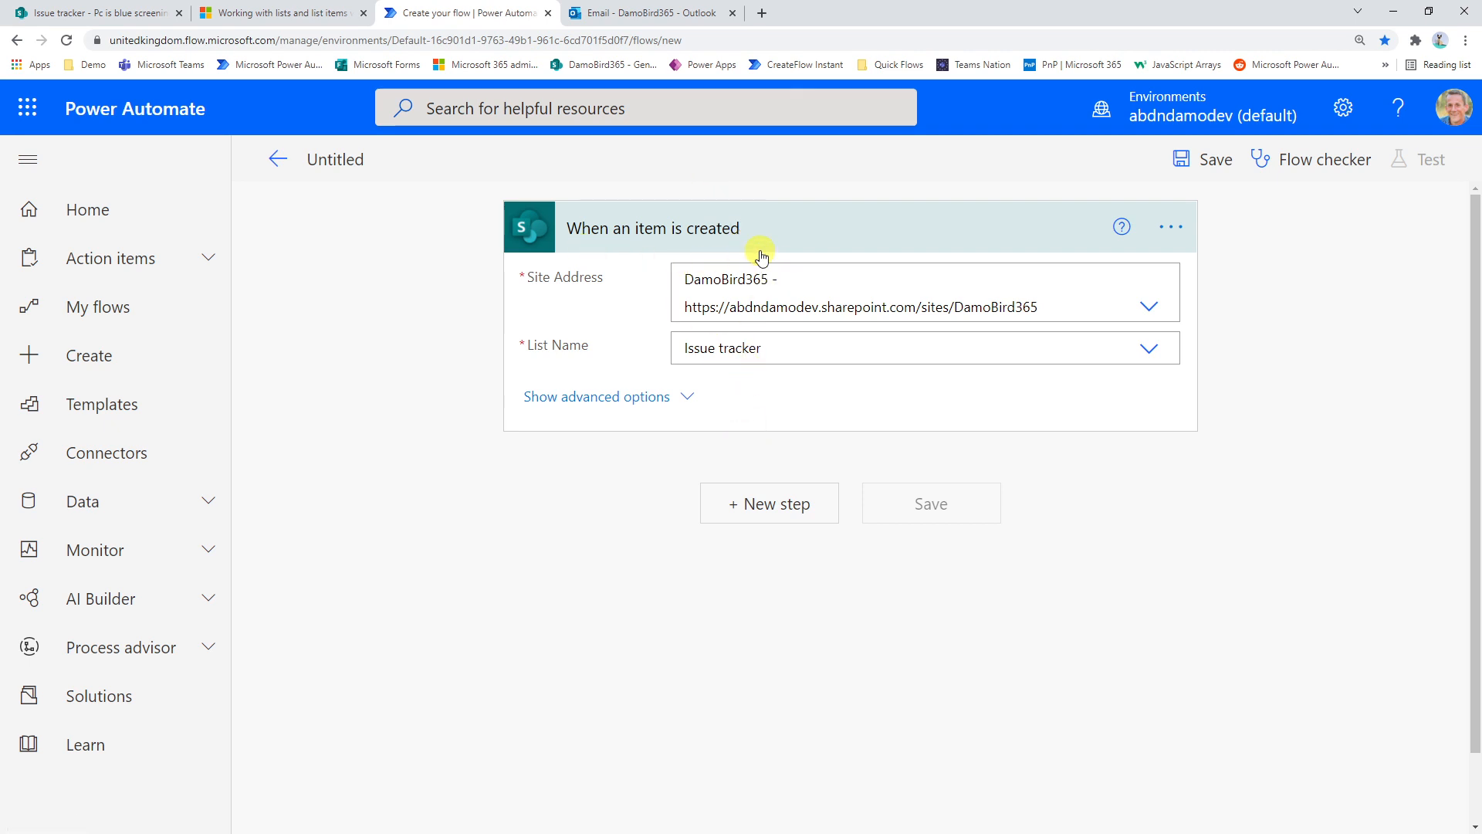
click(781, 513)
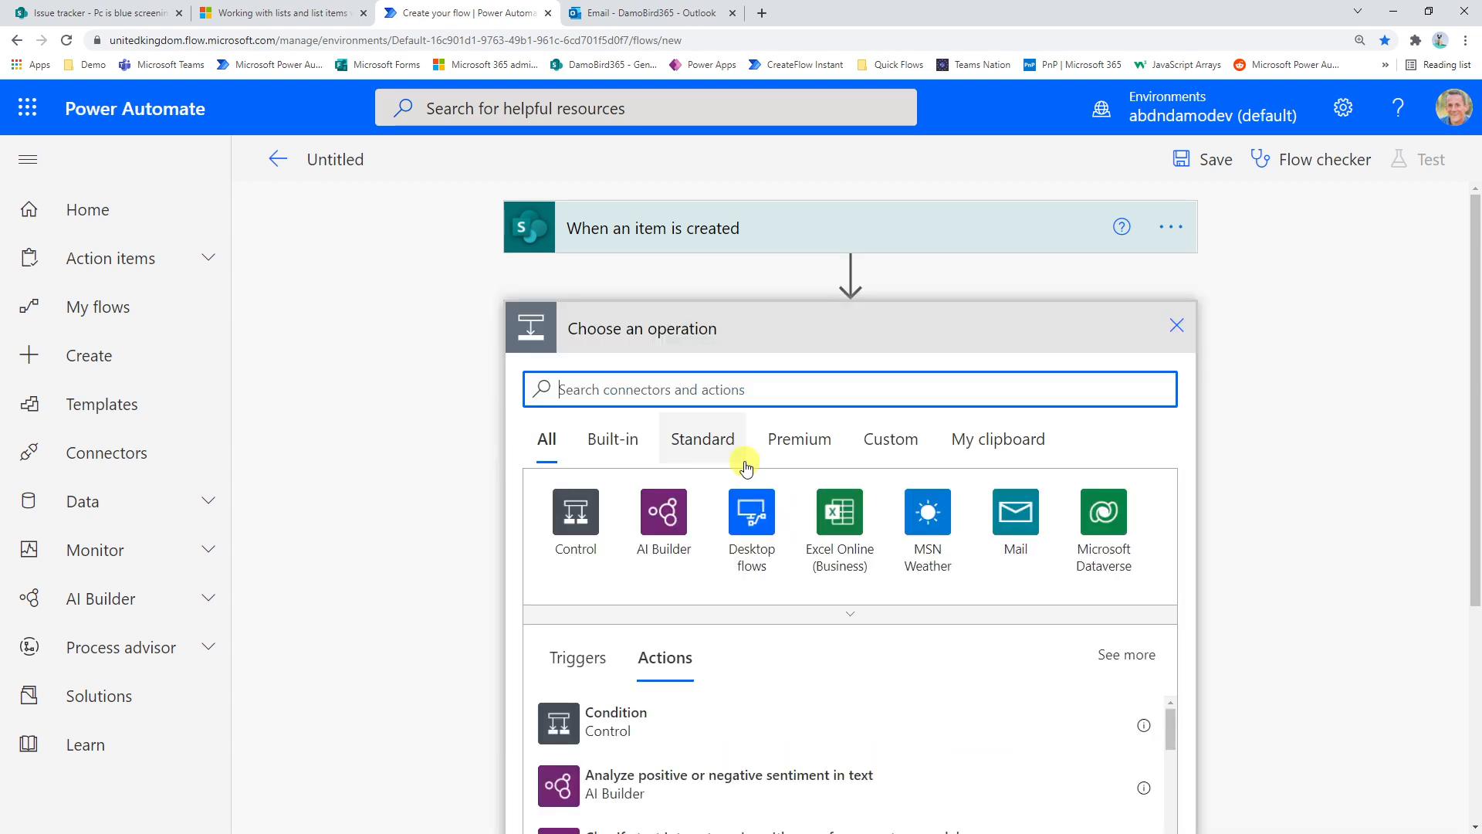
text(sharepoint htt)
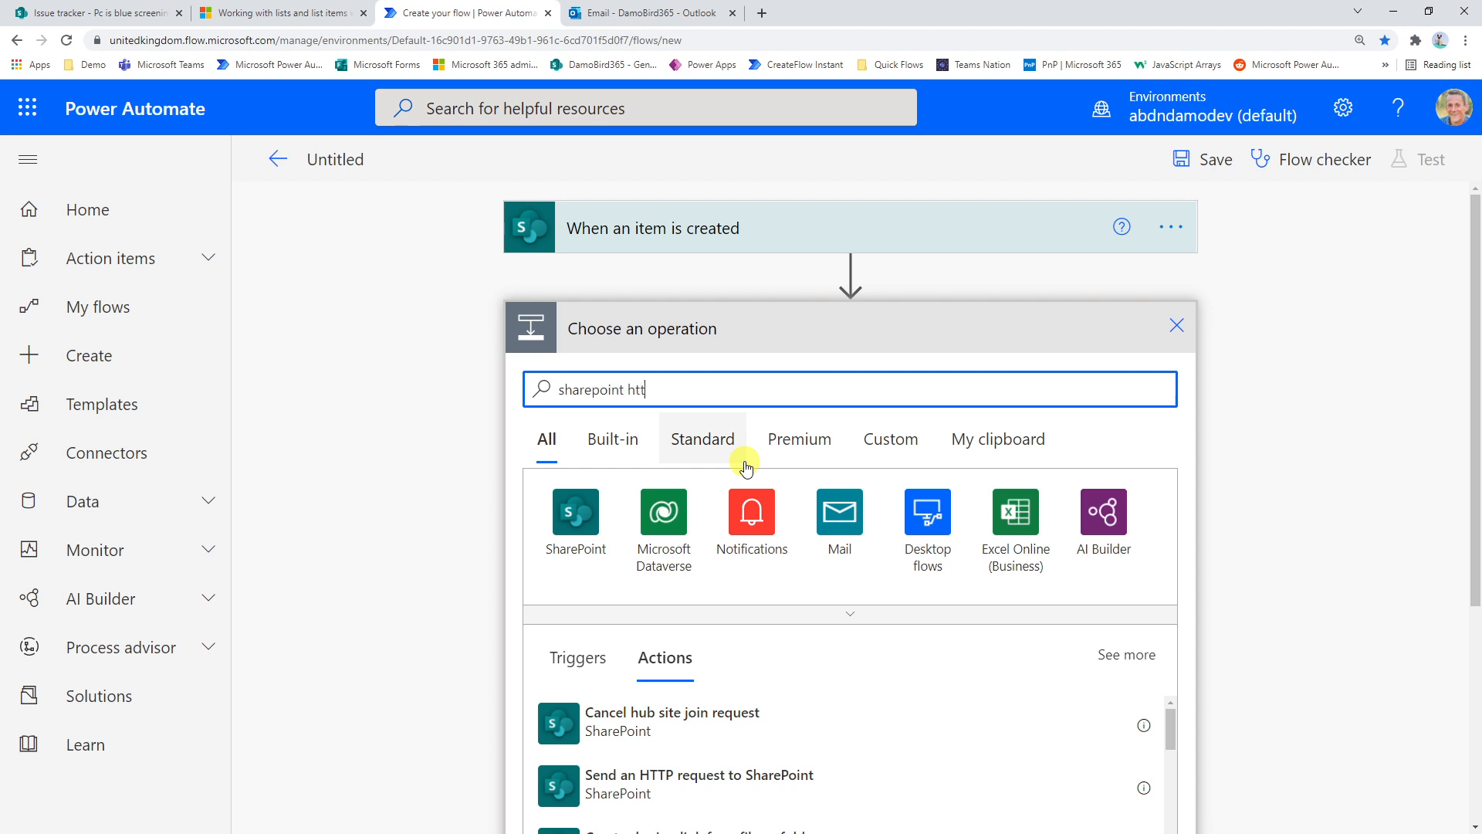
text(p)
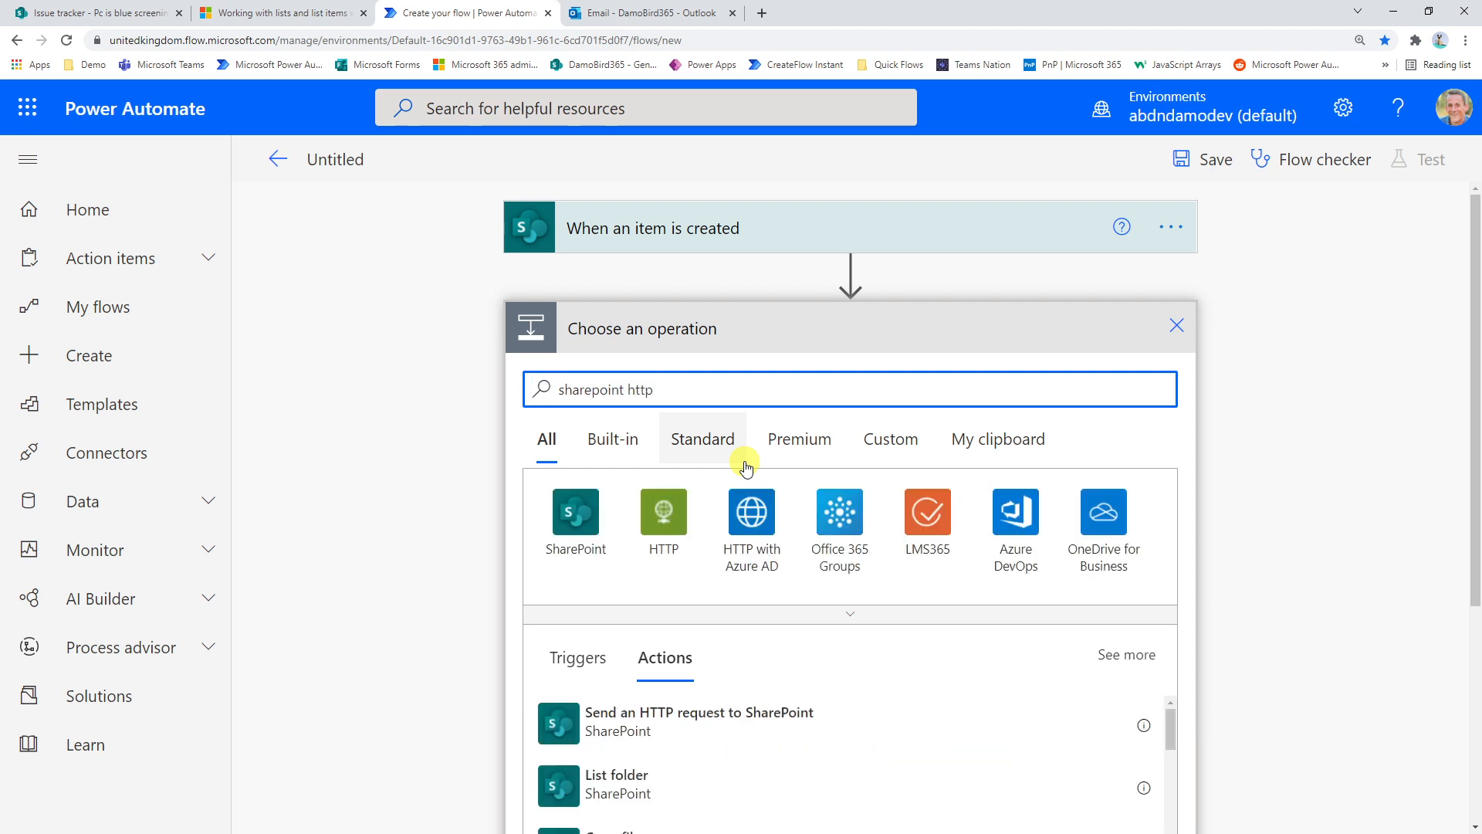
click(687, 657)
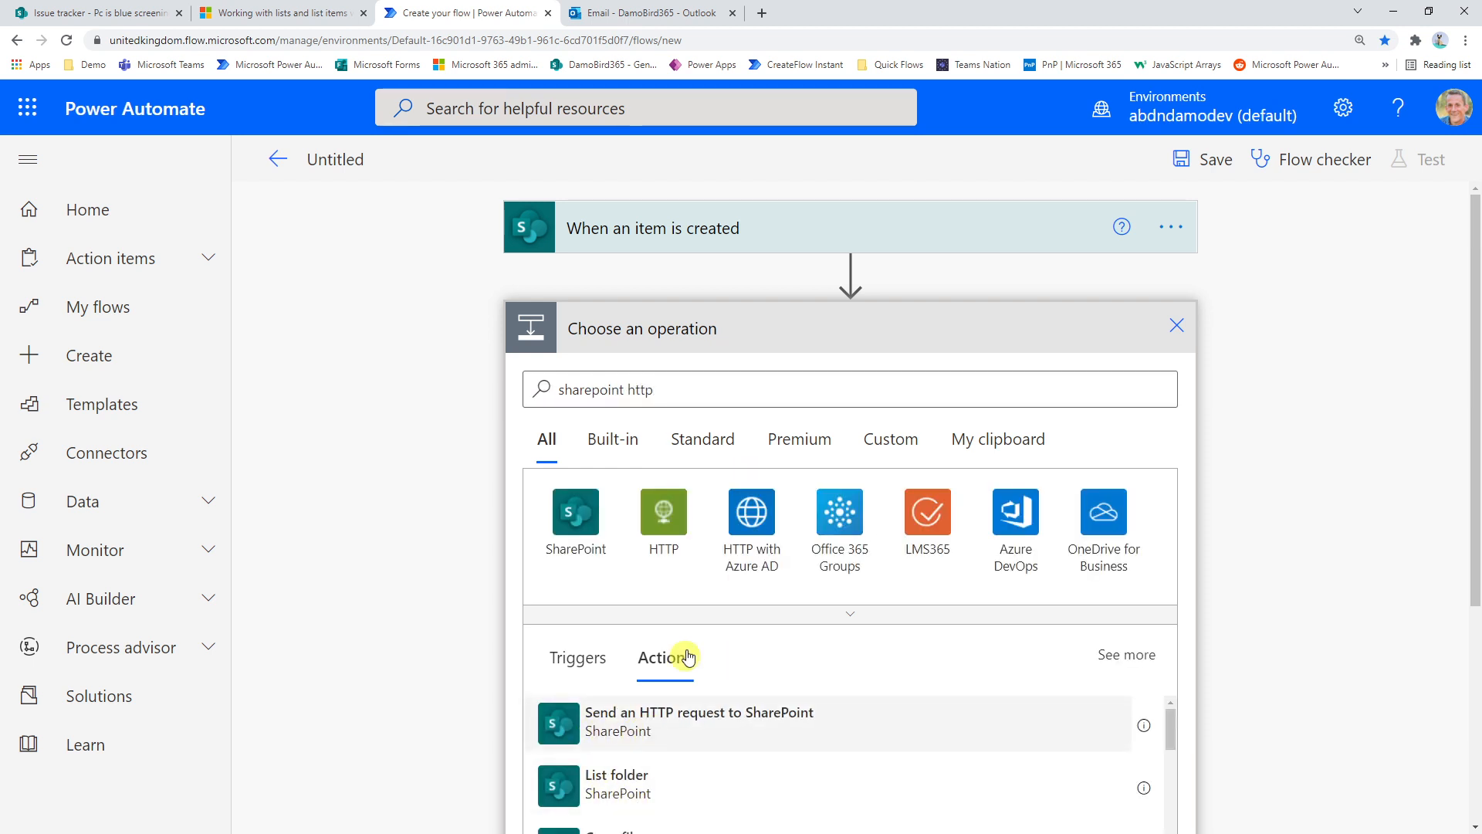
click(695, 721)
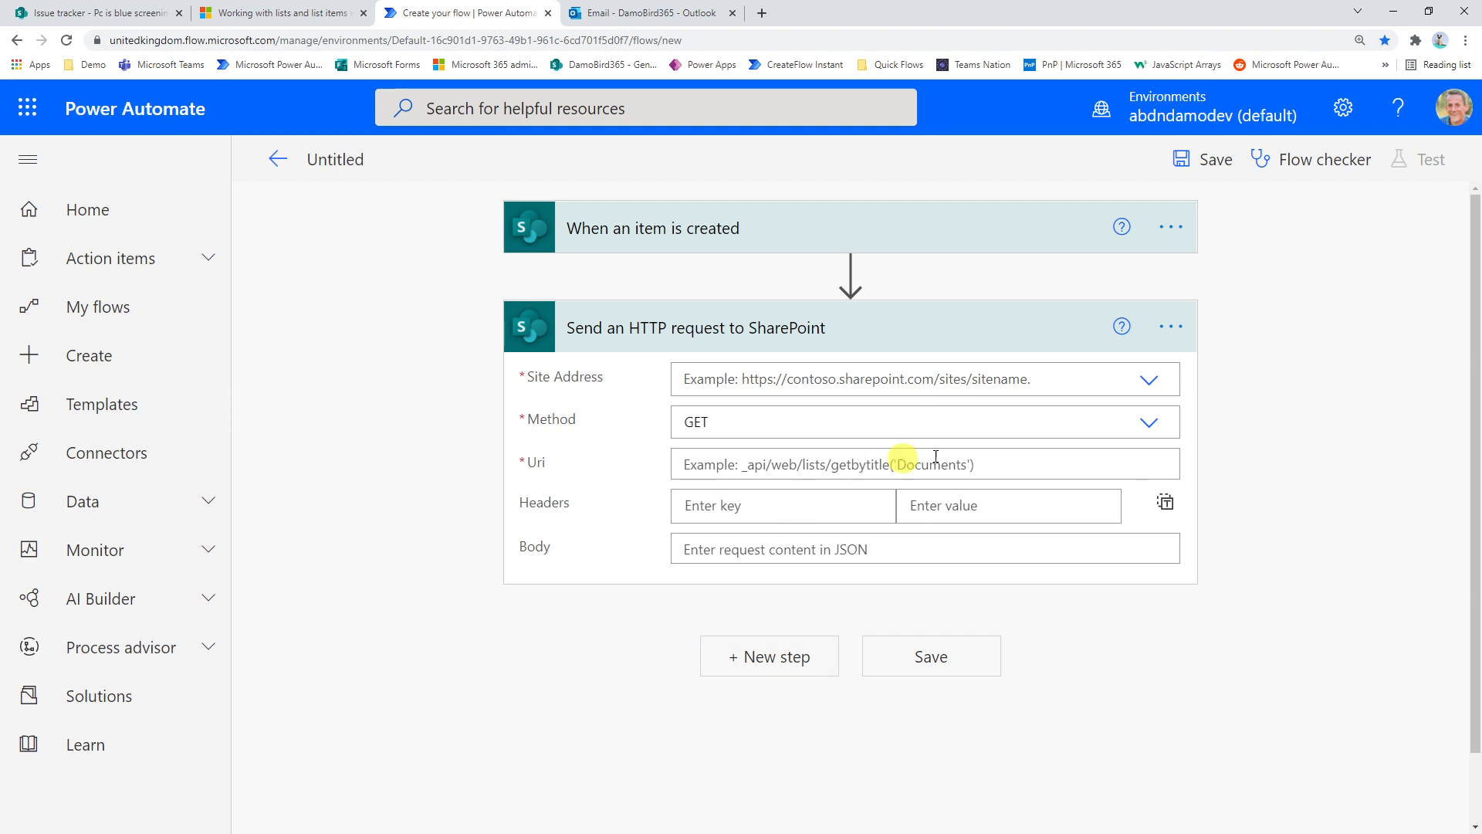
Set the HTTP request's site address to DamoBird365 and its method to POST
click(1150, 383)
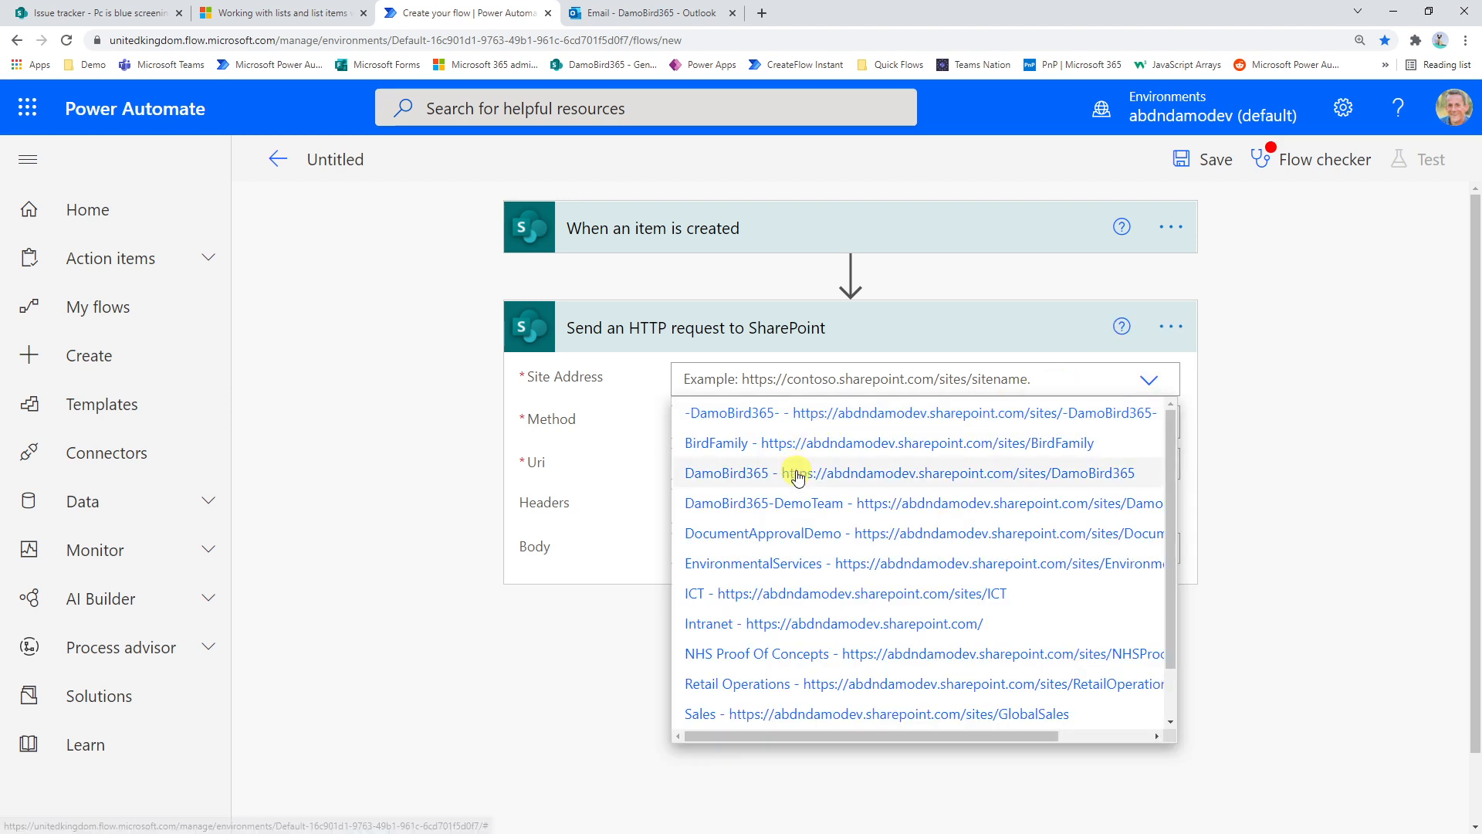
click(796, 475)
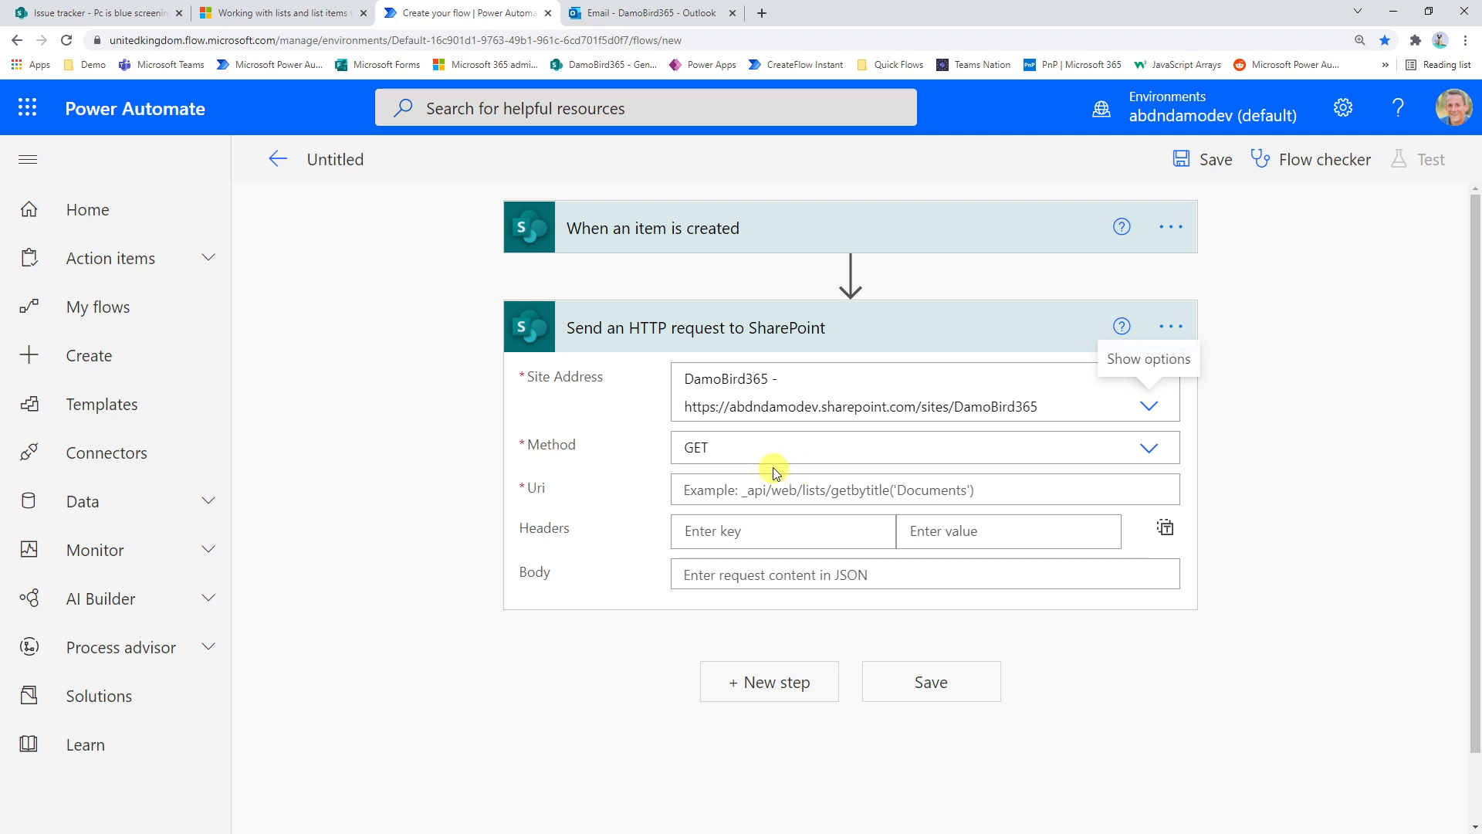
click(1150, 451)
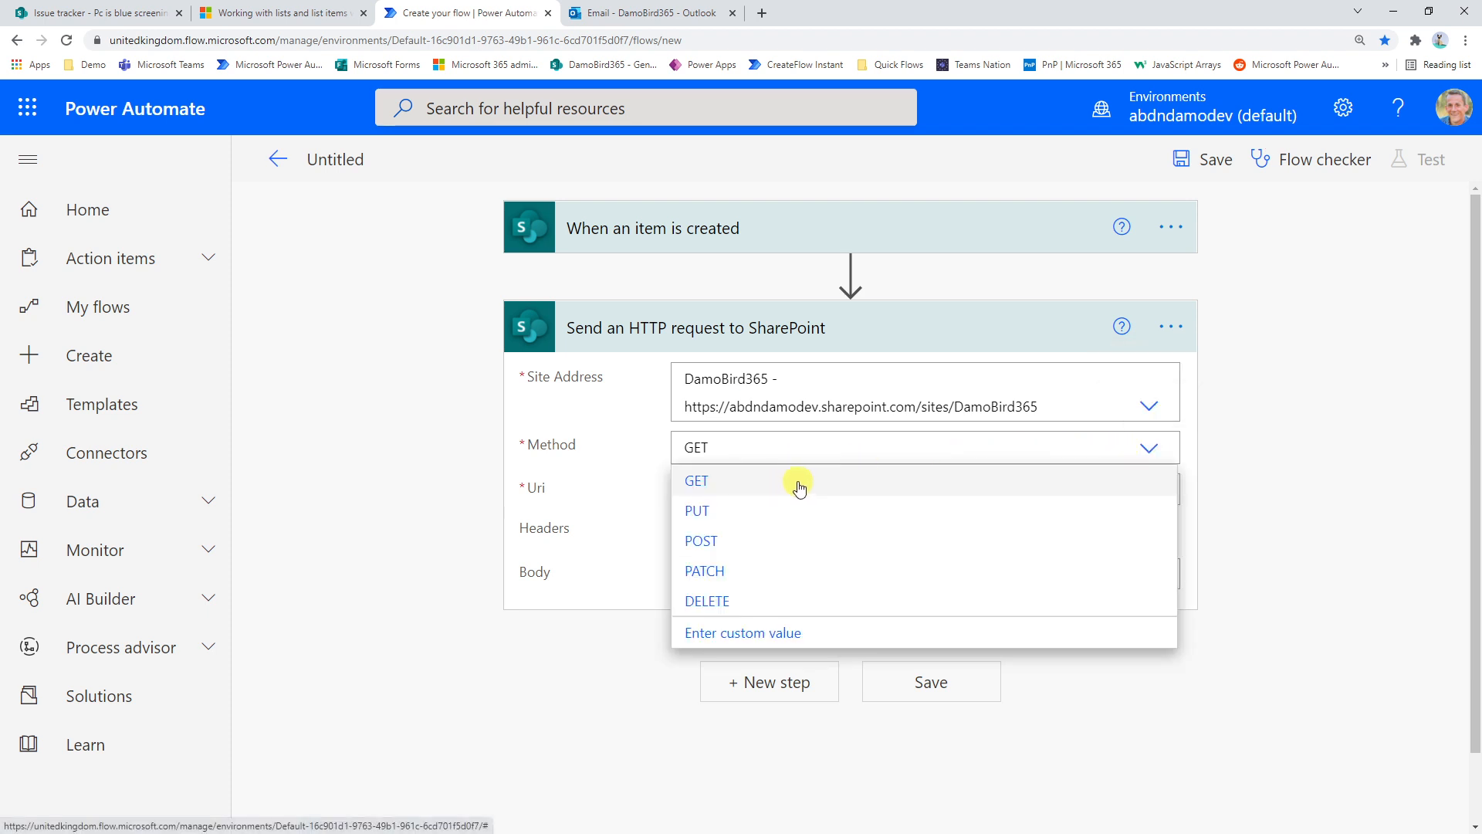
click(706, 543)
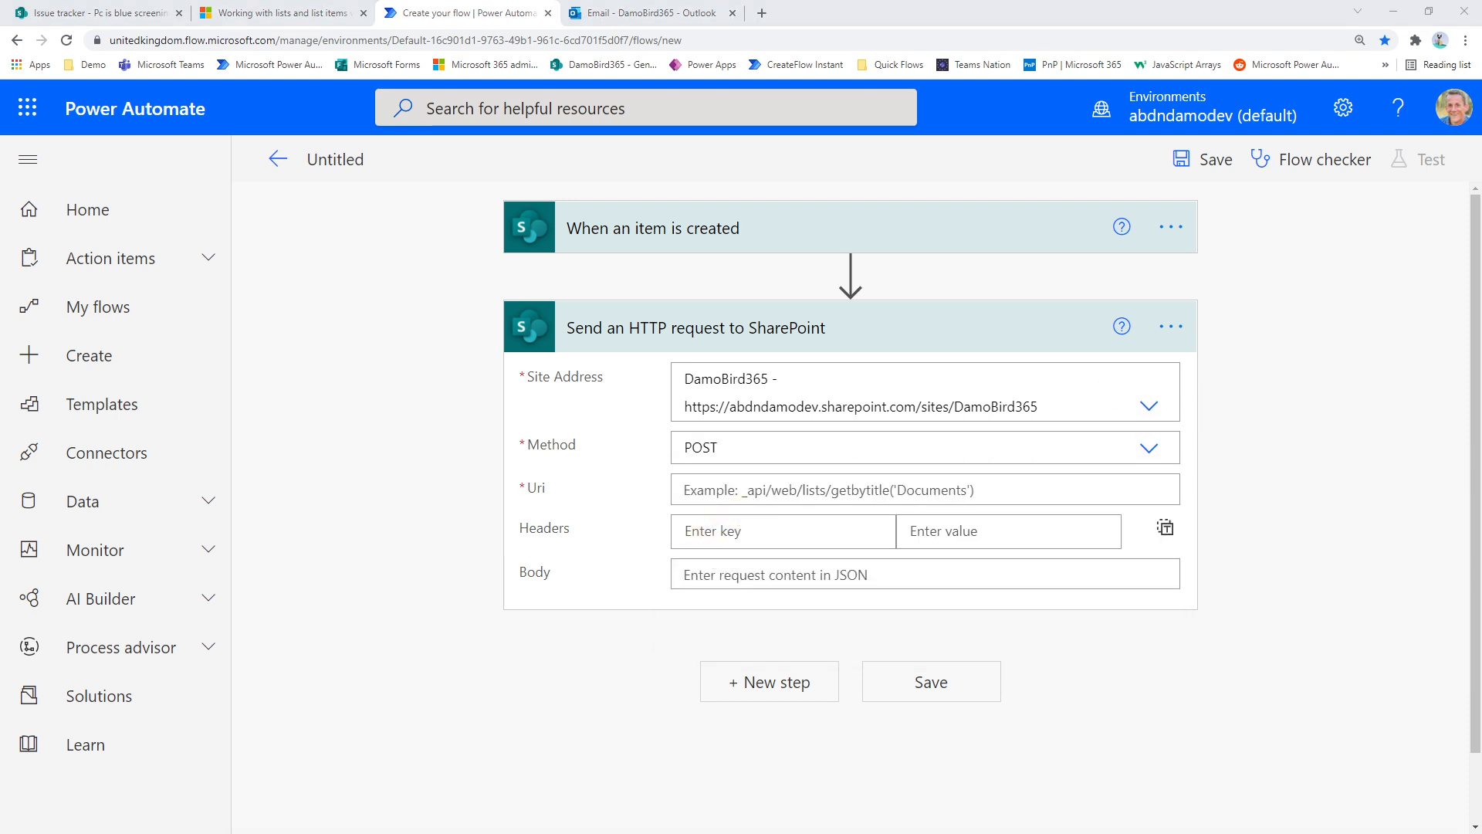
Enter the request Uri as _api/web/lists/getbytitle('LISTNAME')/items('ITEMID')/Comments
click(692, 489)
text(_api/web/lists/getbytitle('LISTNAME')/items('ITEMID')/Comments)
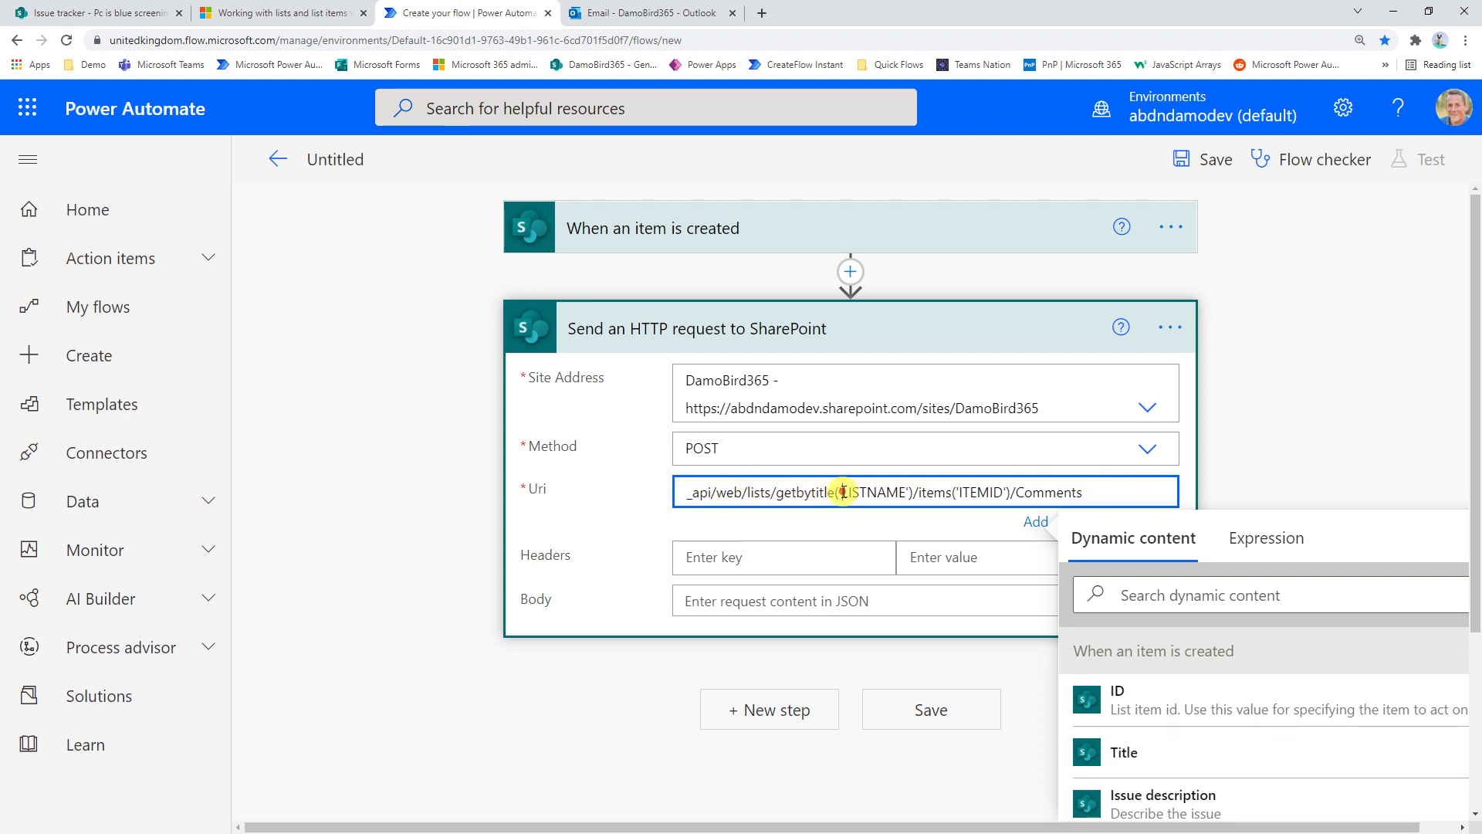
drag(844, 492, 1003, 492)
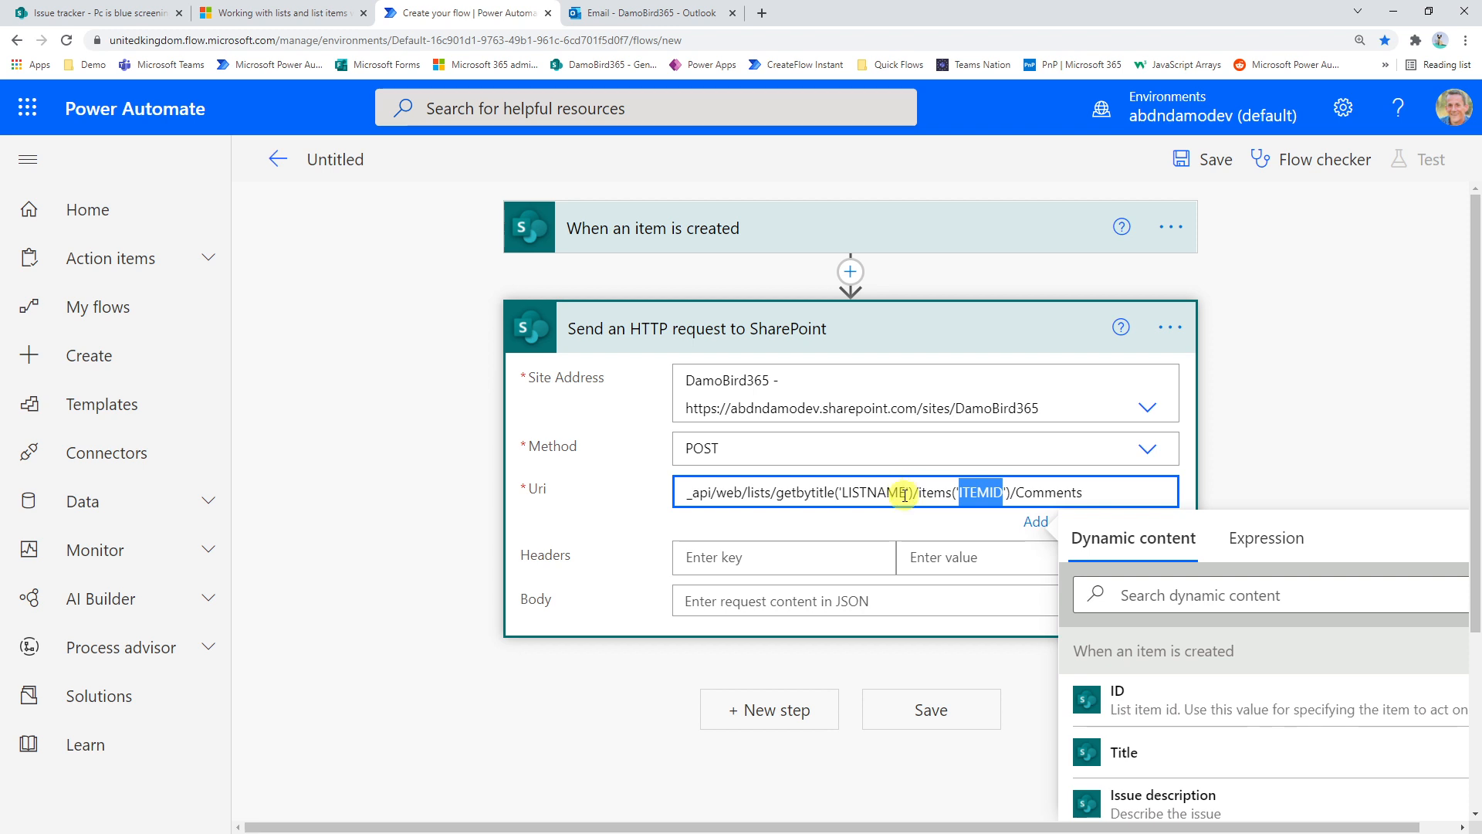
Replace the LISTNAME placeholder in the Uri with Issue tracker, the list name used by the trigger
drag(907, 492, 842, 491)
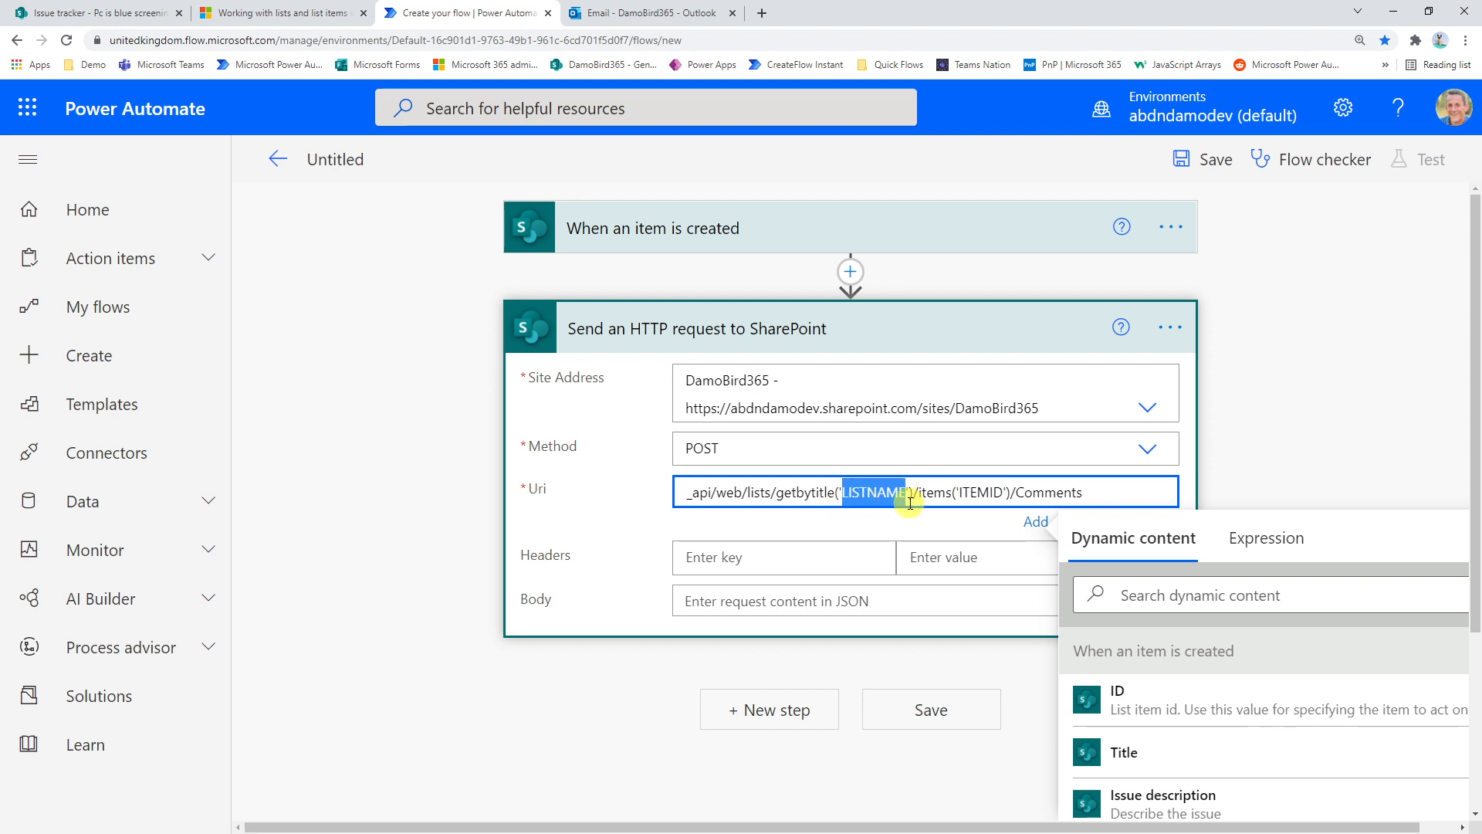
click(830, 247)
click(763, 349)
key(ctrl+c)
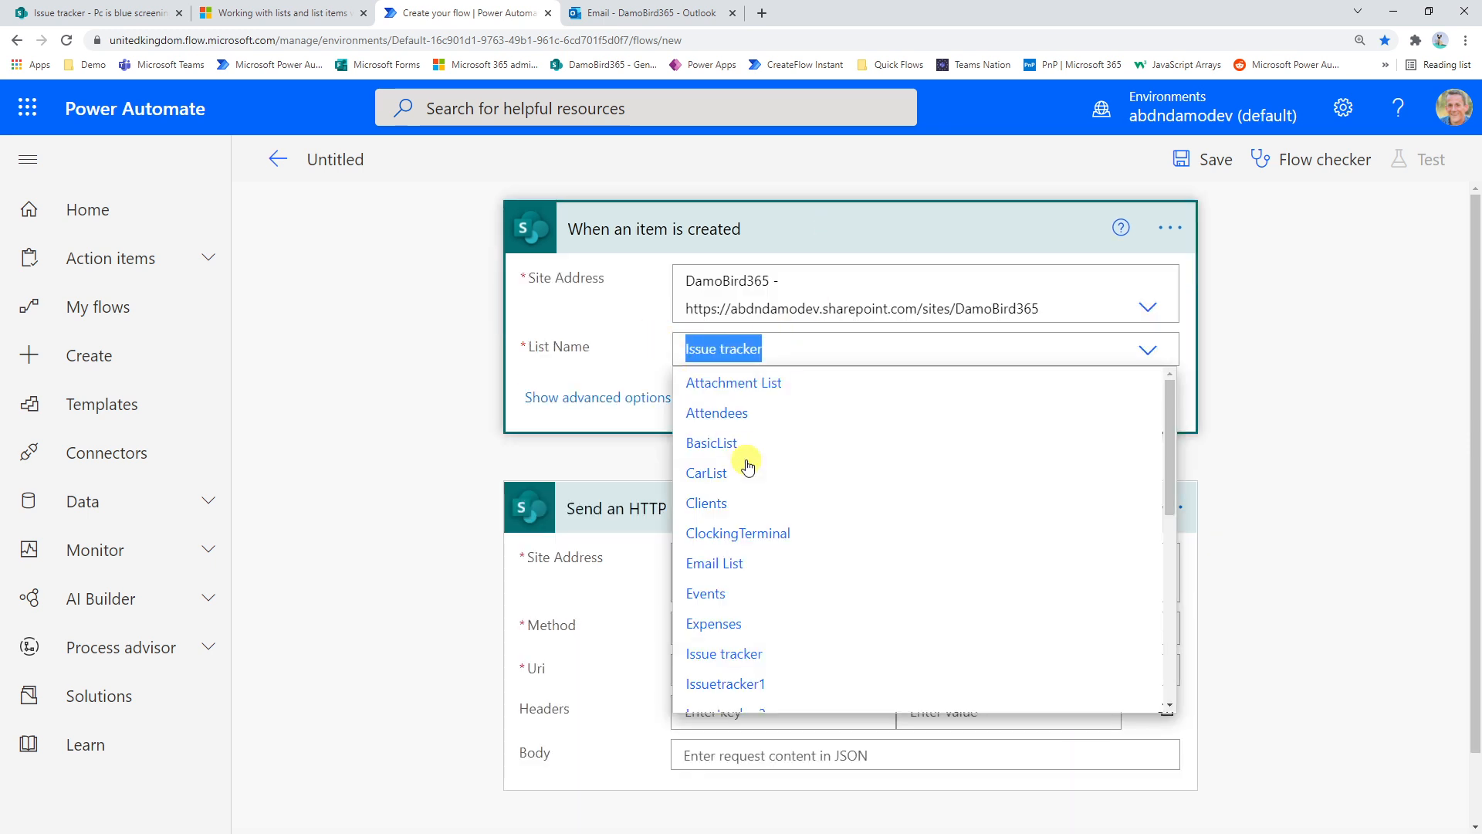
click(1271, 380)
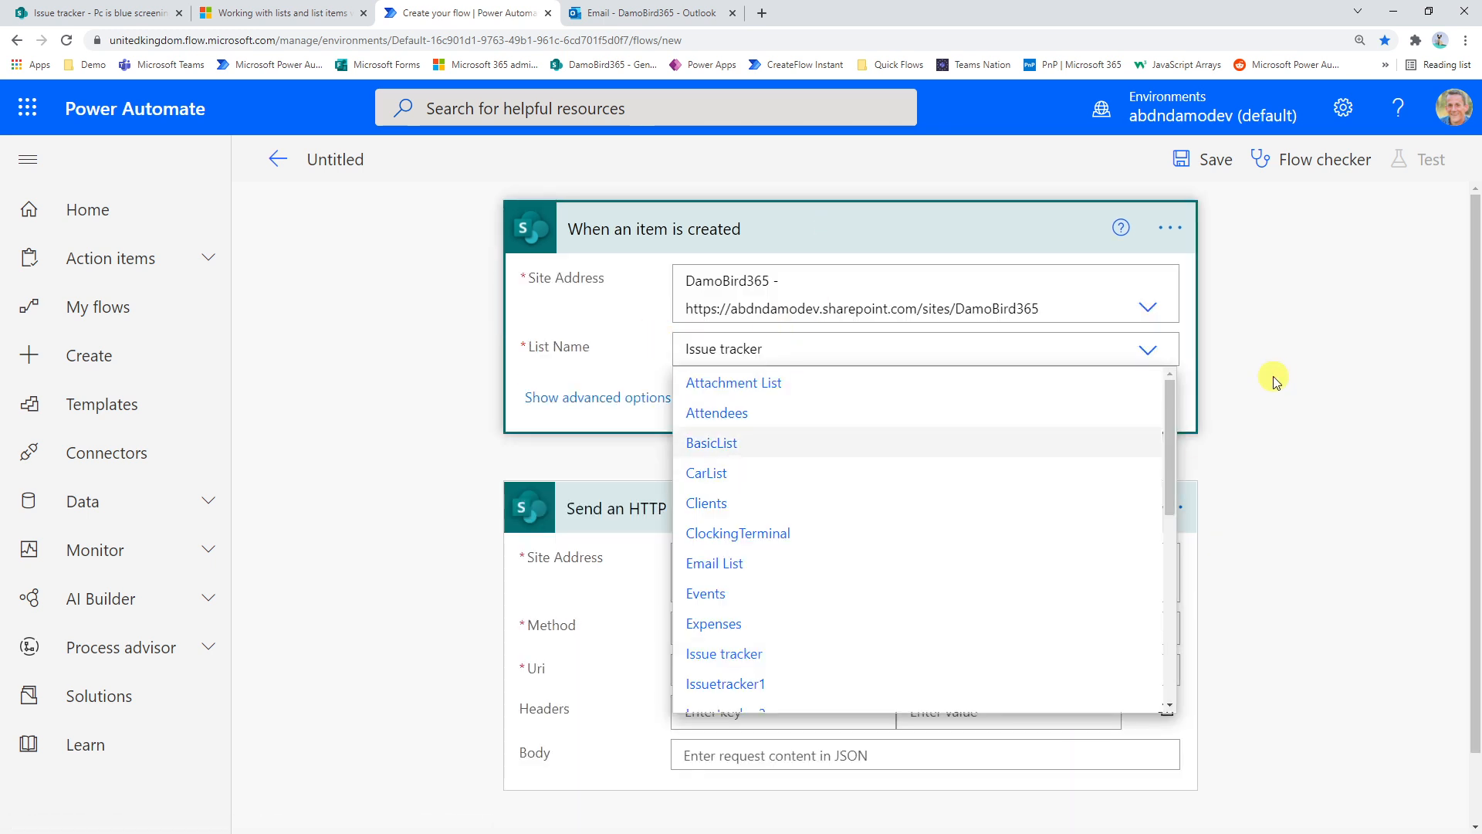
drag(841, 669, 901, 680)
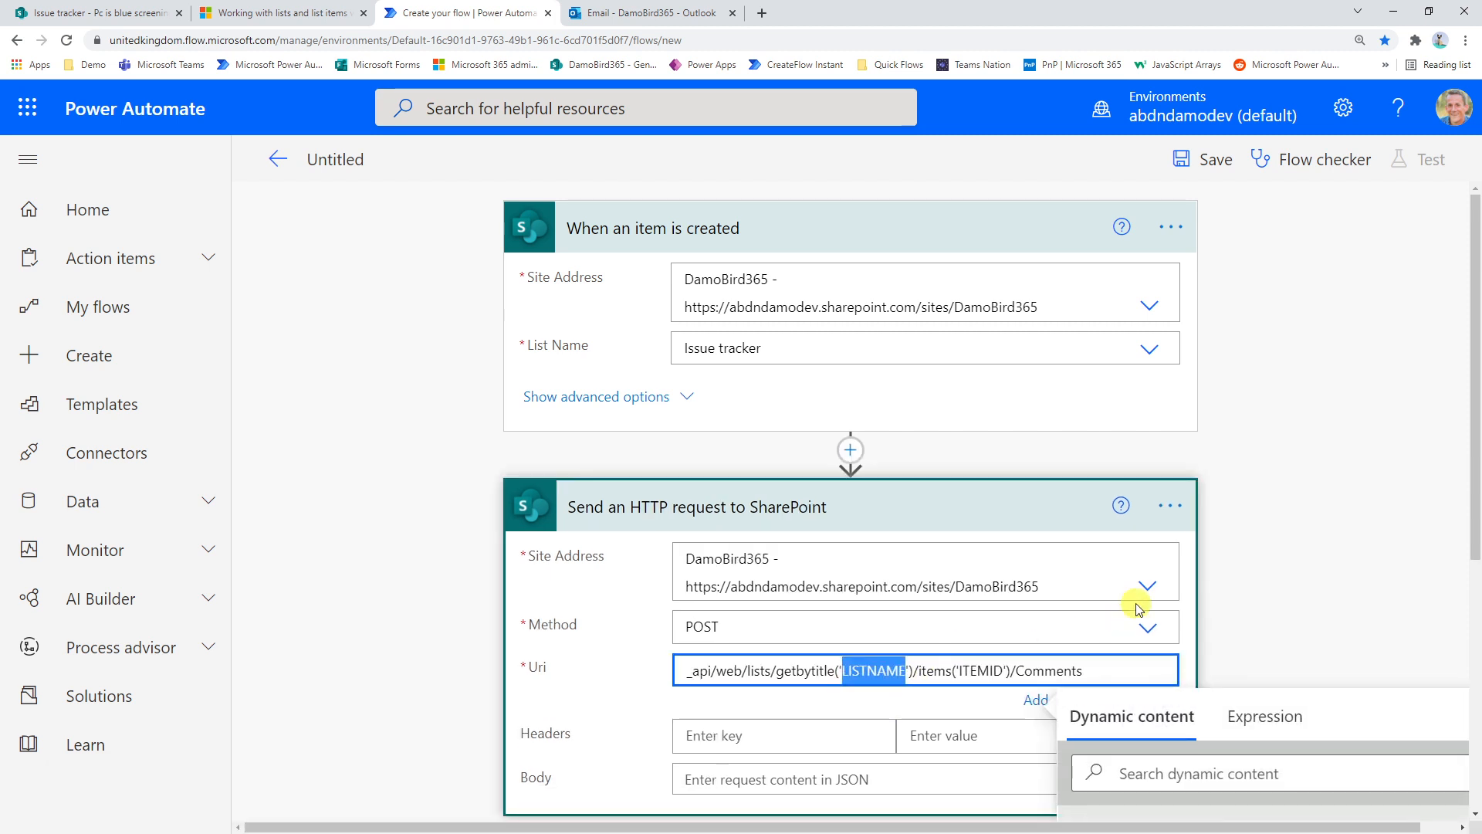
key(ctrl+v)
Replace the ITEMID placeholder in the Uri with the trigger's ID dynamic content
scroll(965, 571, down, 1)
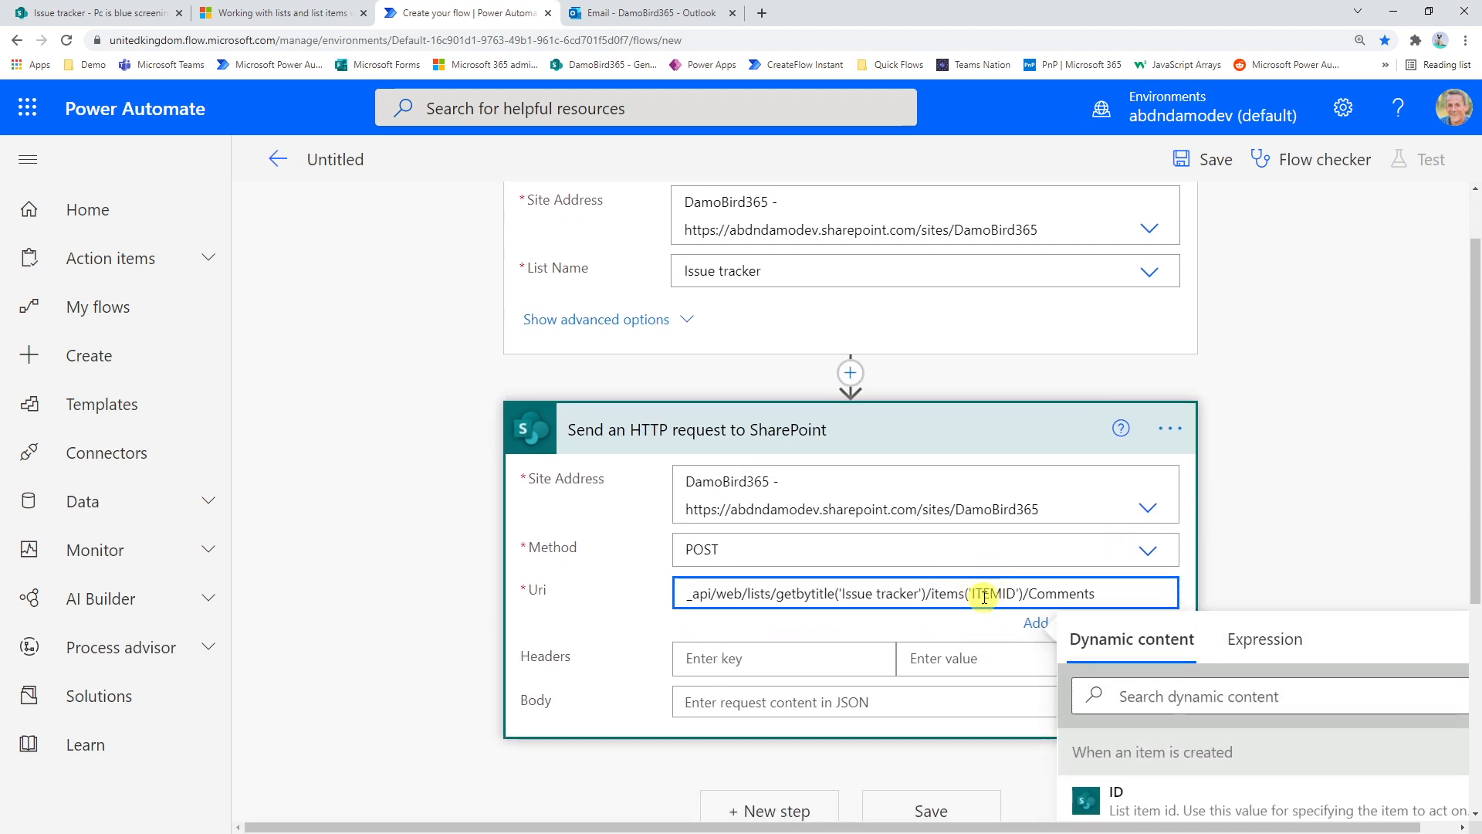
drag(972, 593, 1016, 593)
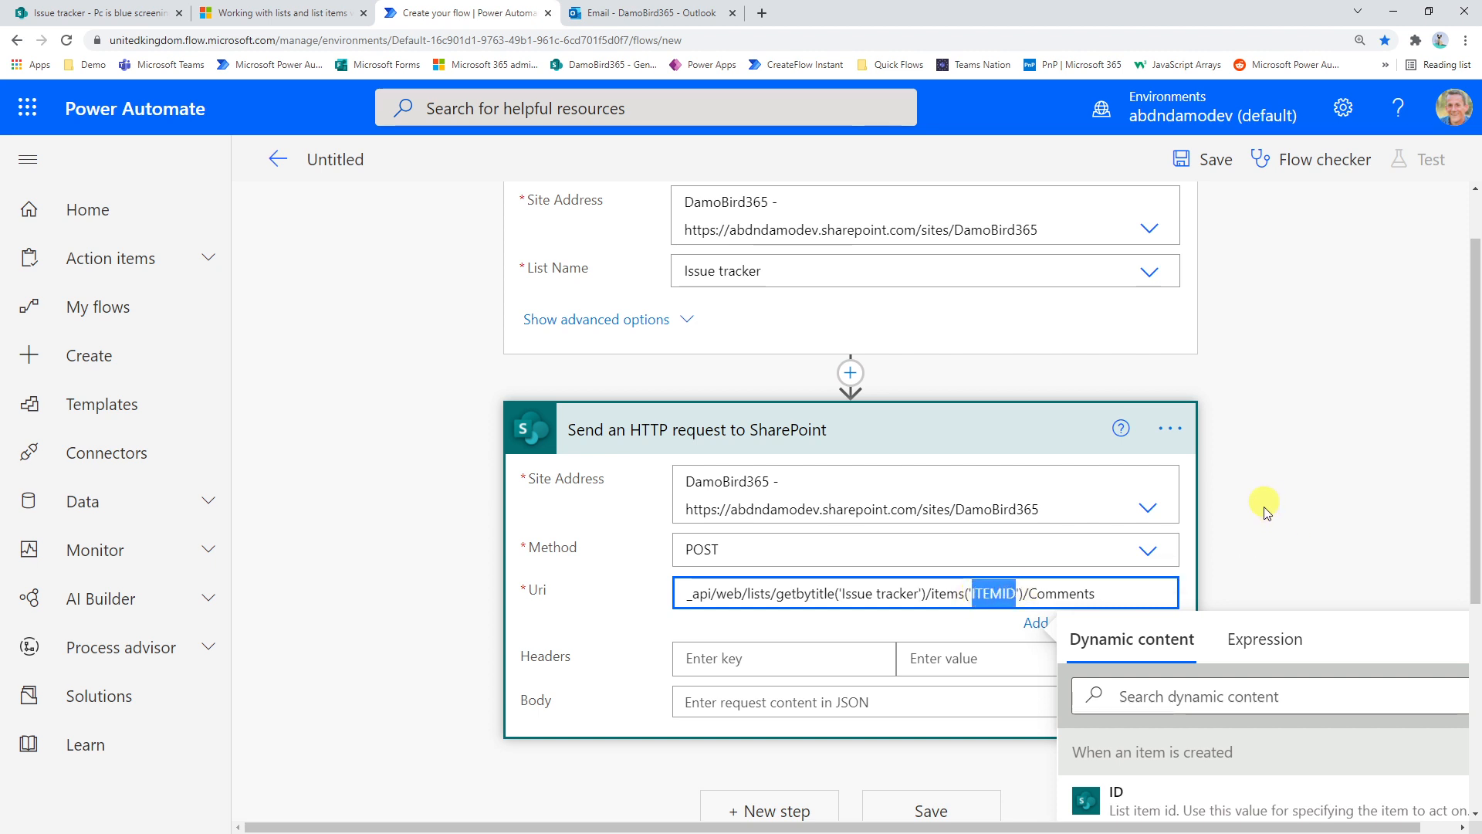
scroll(1266, 511, down, 1)
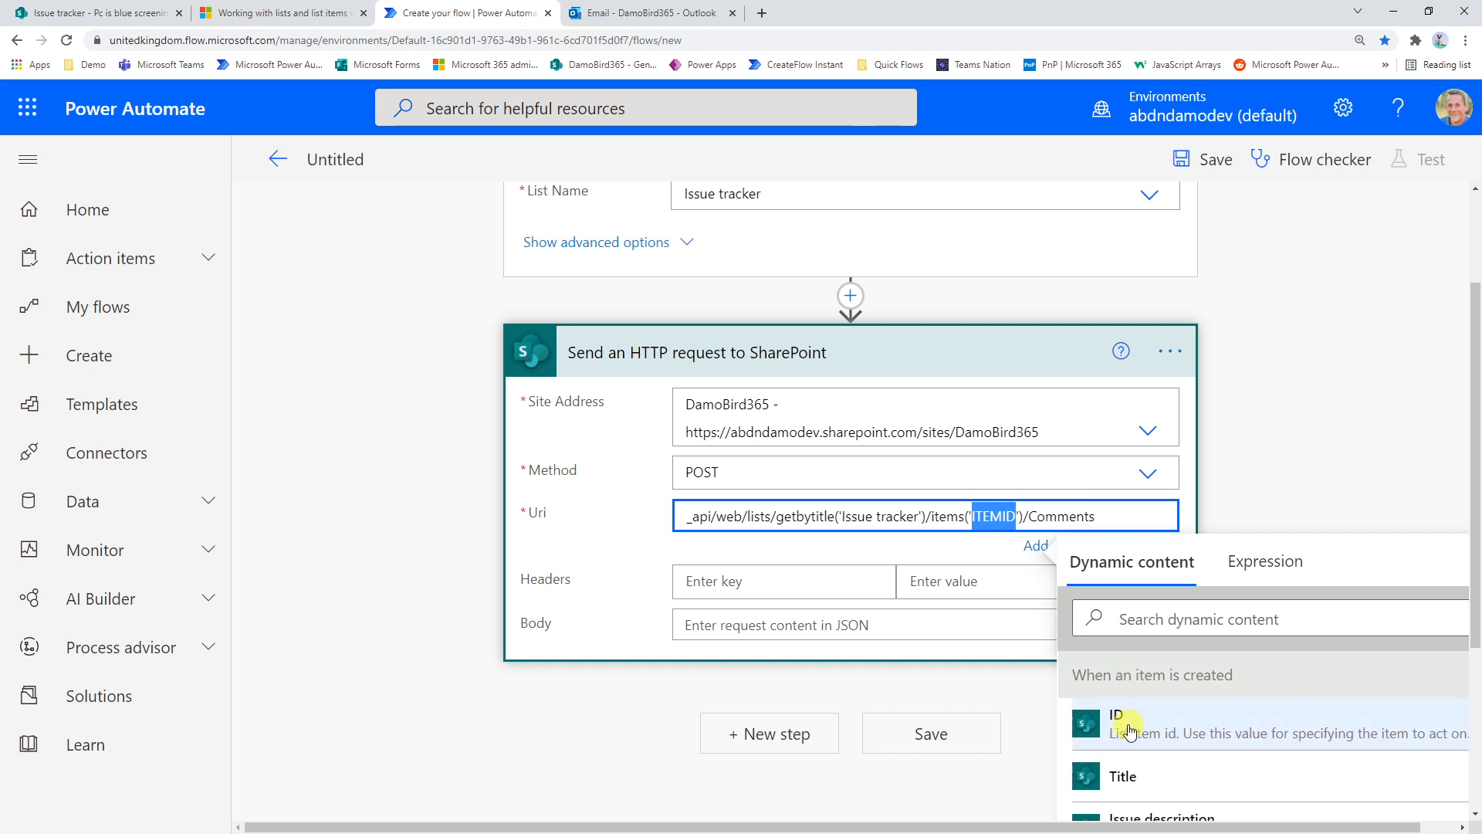
click(1129, 730)
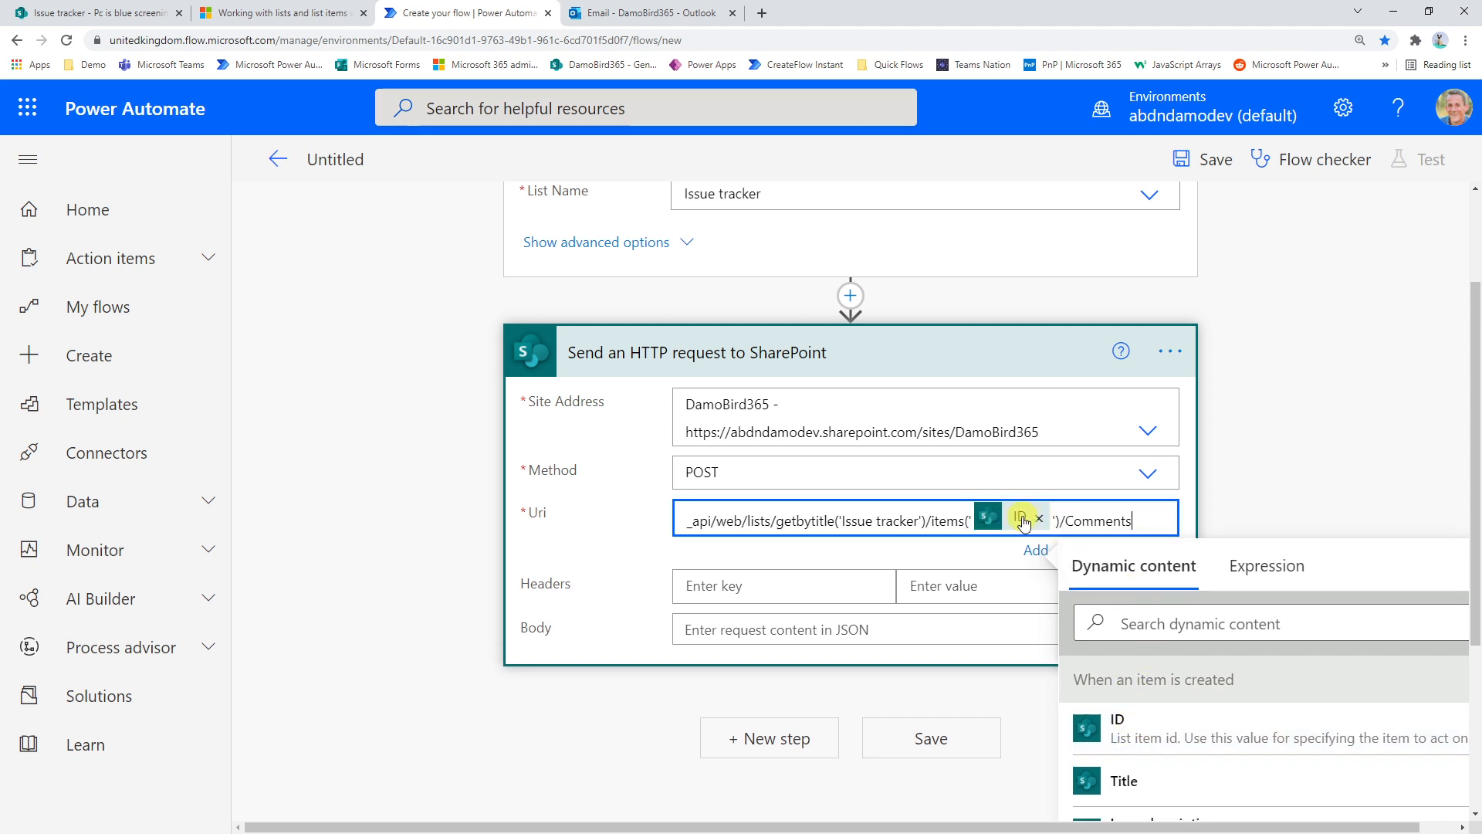
Add an accept header with the value application/json;odata=verbose to the HTTP request
click(746, 583)
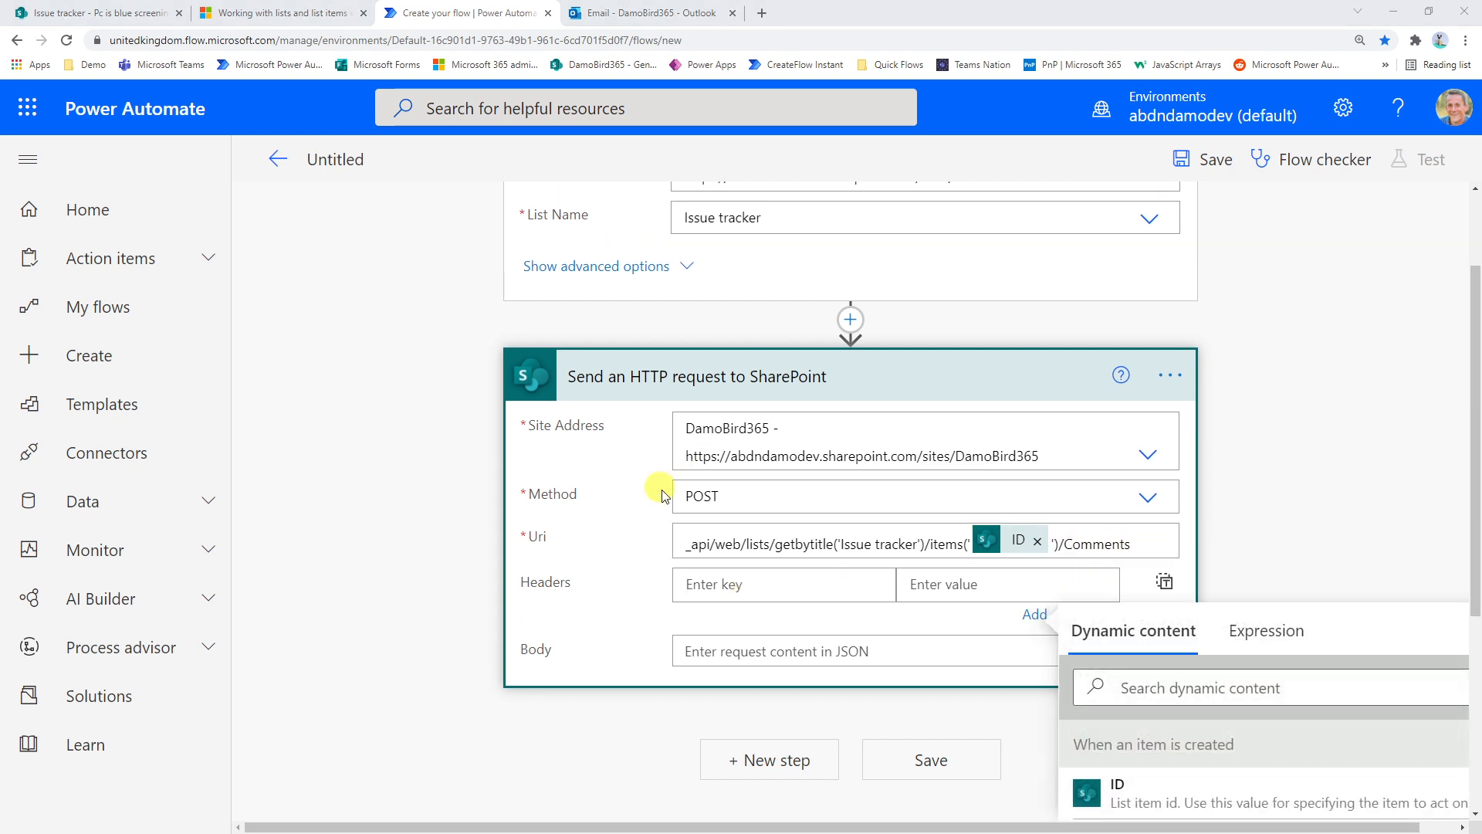
click(741, 583)
text(accept)
click(926, 587)
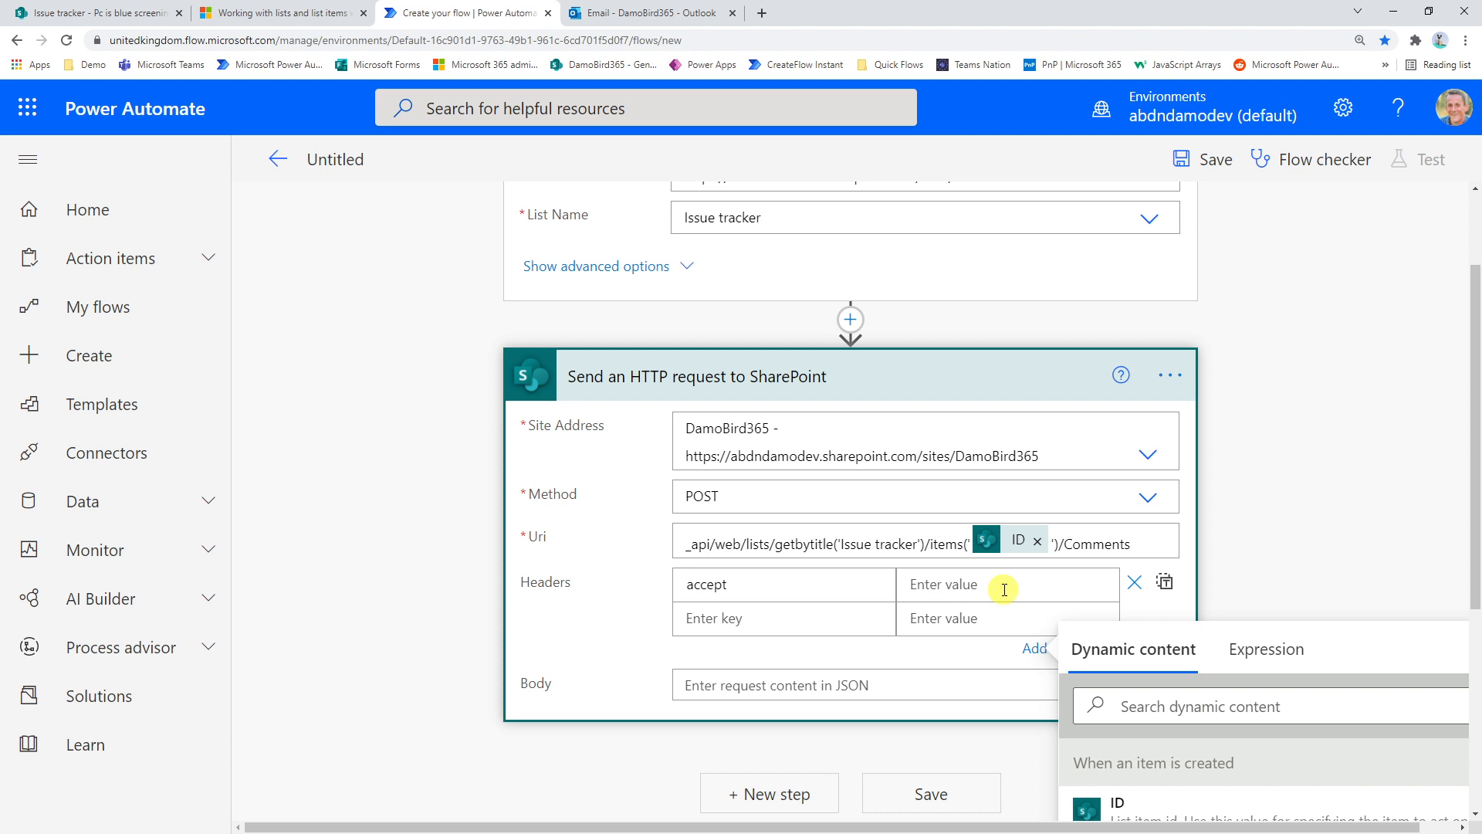
text(application/json;odata=verbose)
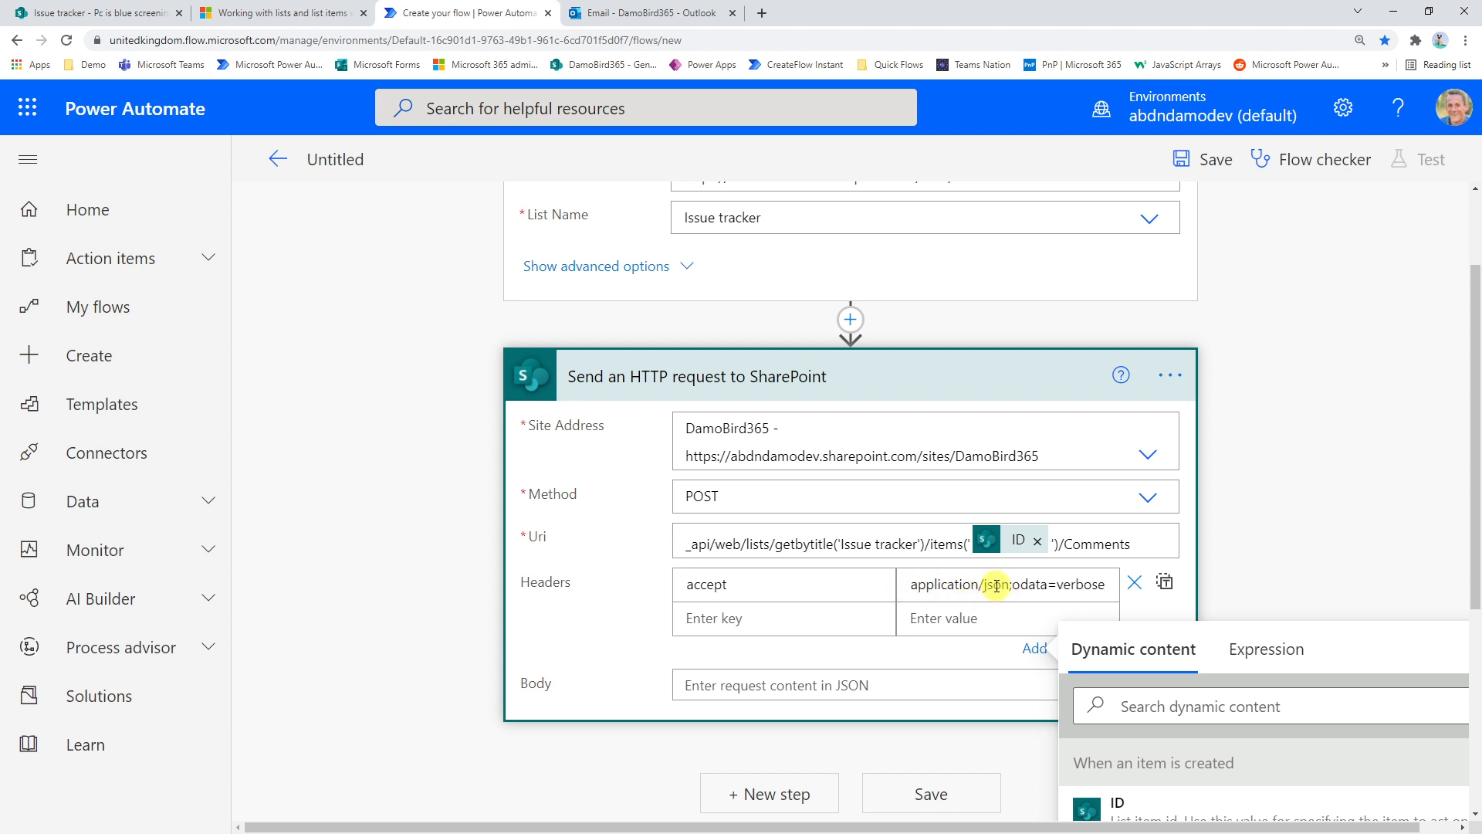
scroll(888, 502, down, 2)
click(777, 530)
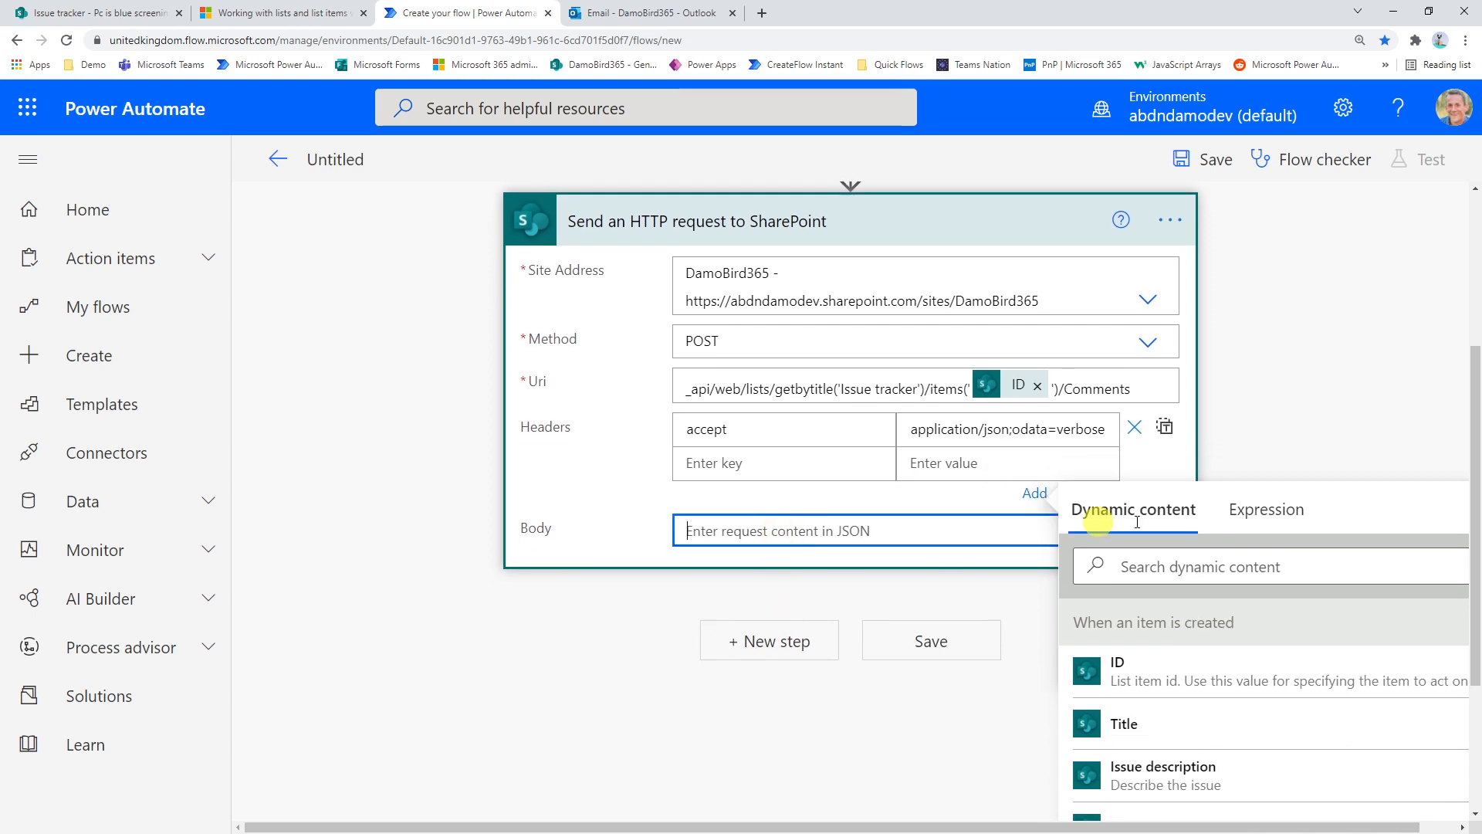
key(alt+Tab)
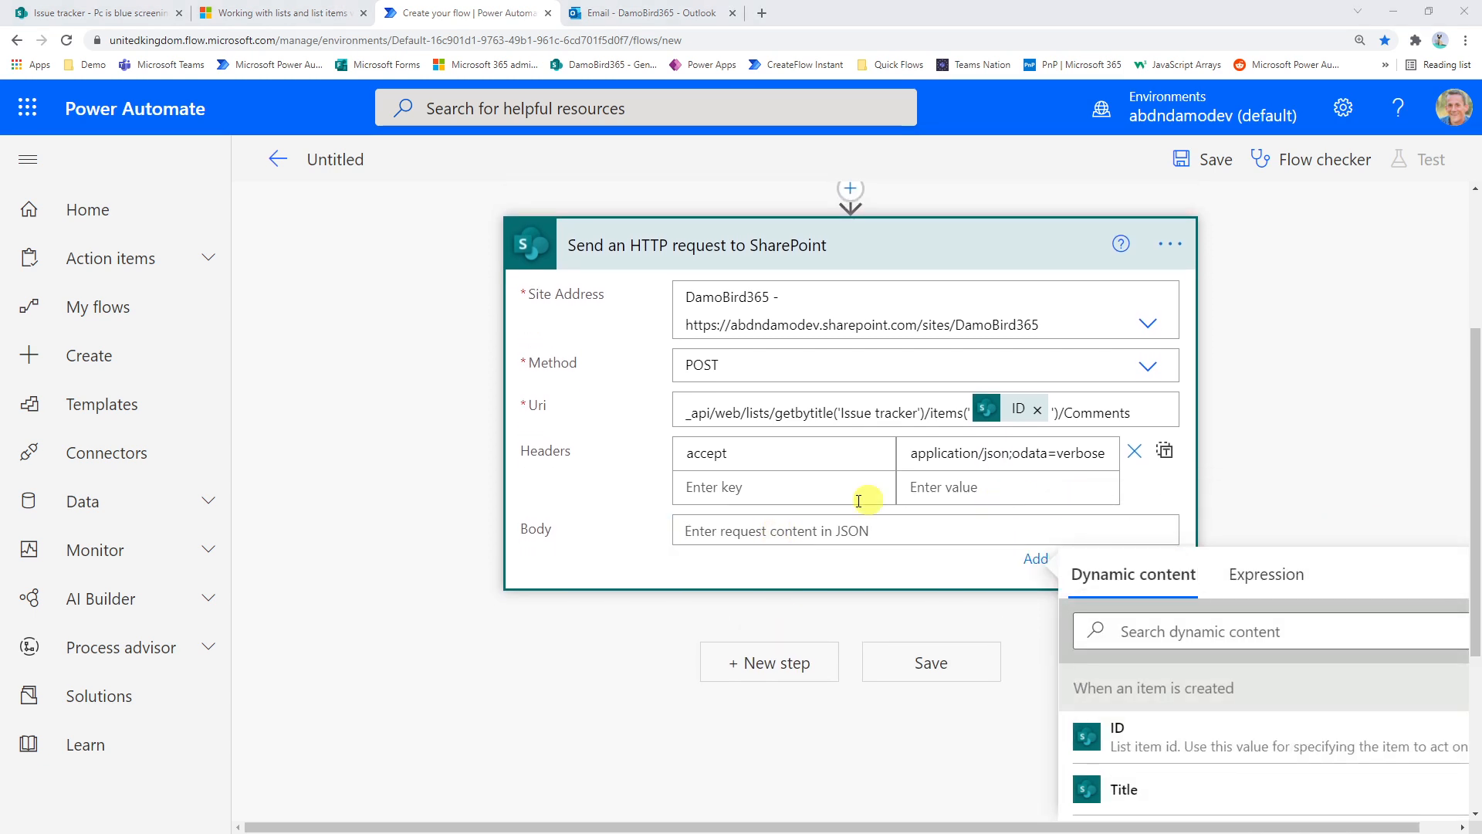
click(695, 530)
key(ctrl+v)
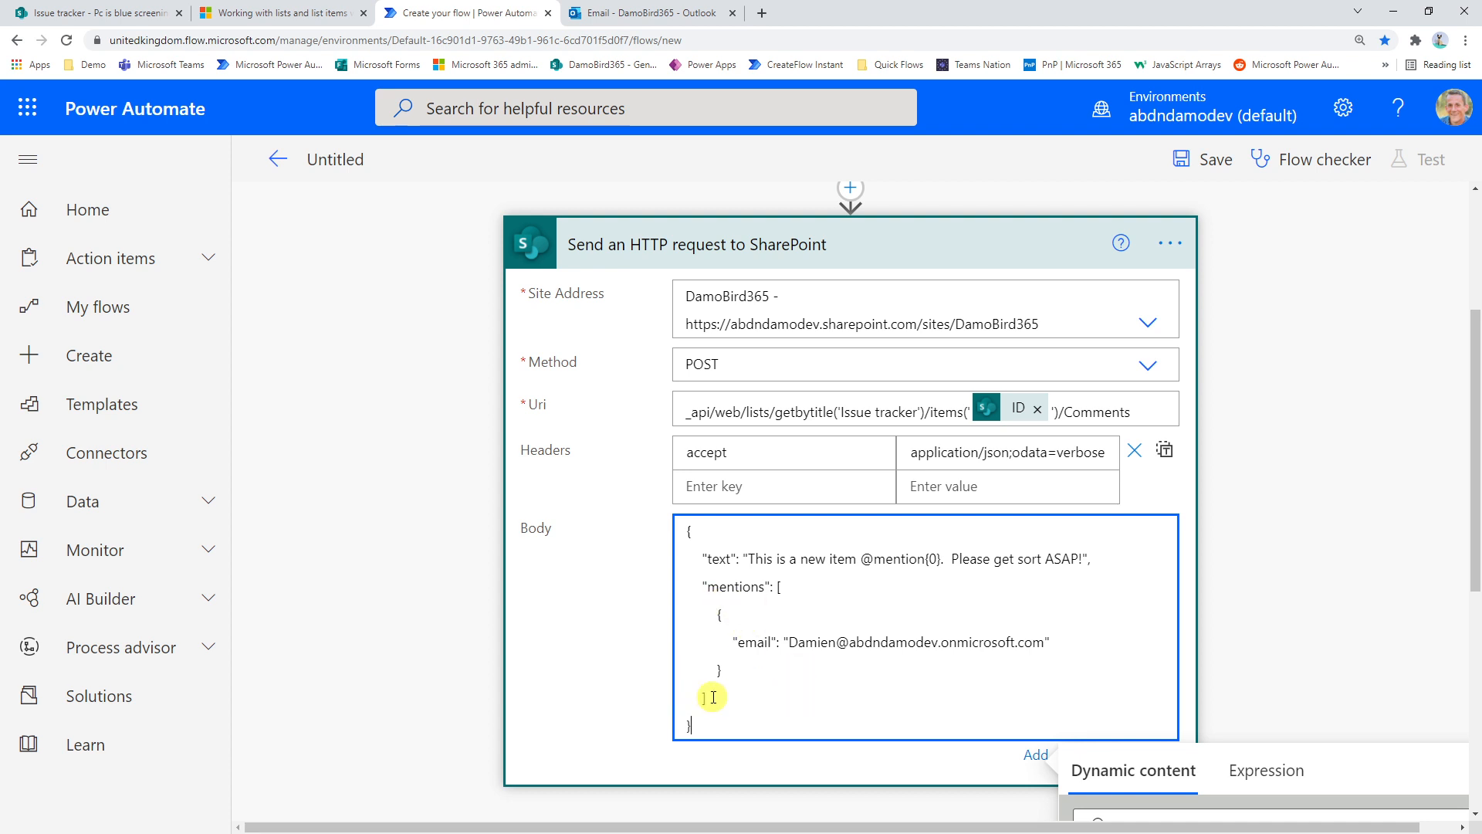
Save the flow with its completed HTTP request action
scroll(1311, 608, down, 3)
click(907, 640)
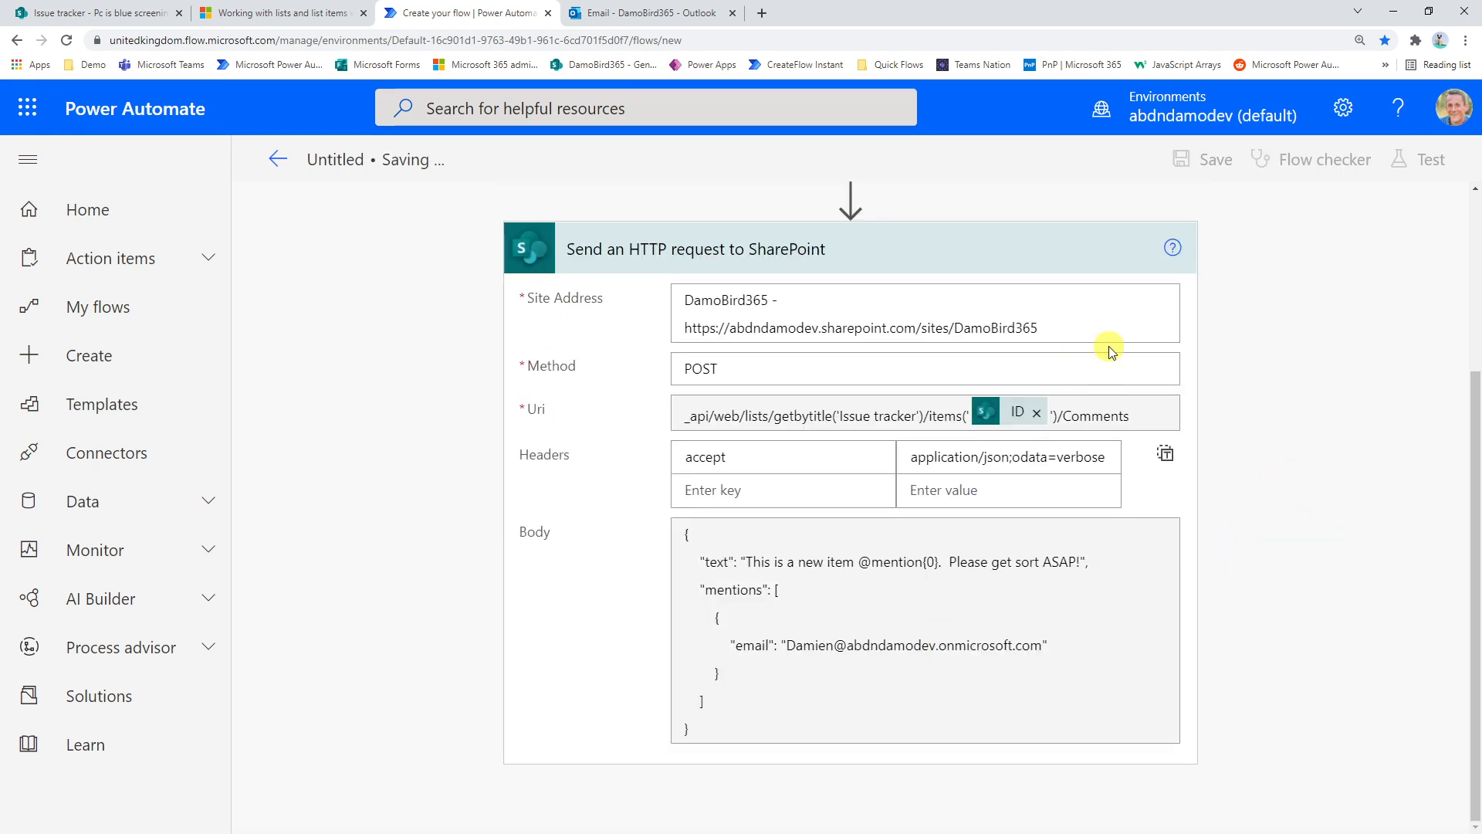
scroll(1274, 367, up, 3)
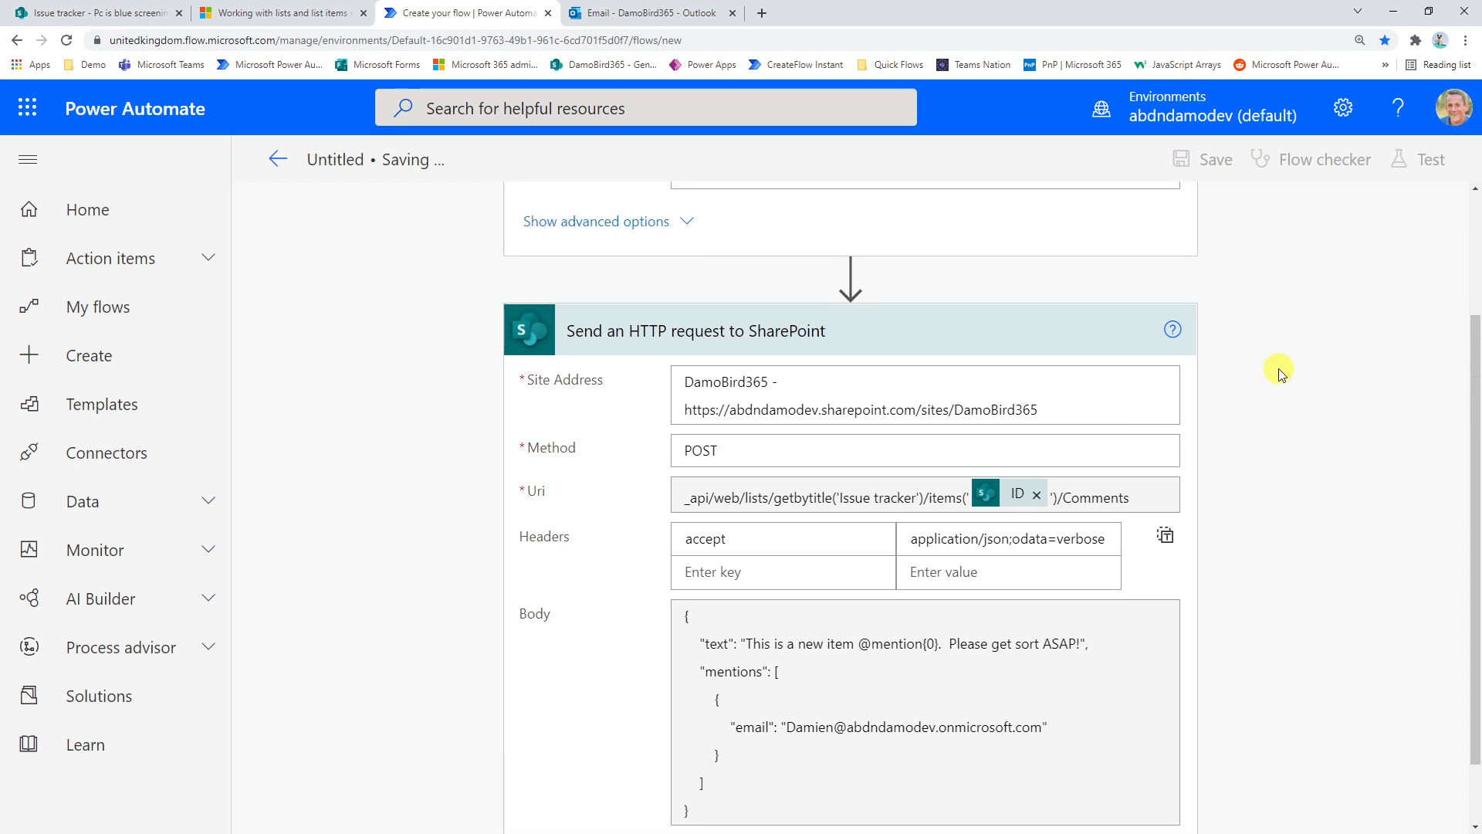
Start a manual test of the flow and switch to the Issue tracker list in SharePoint
click(1427, 157)
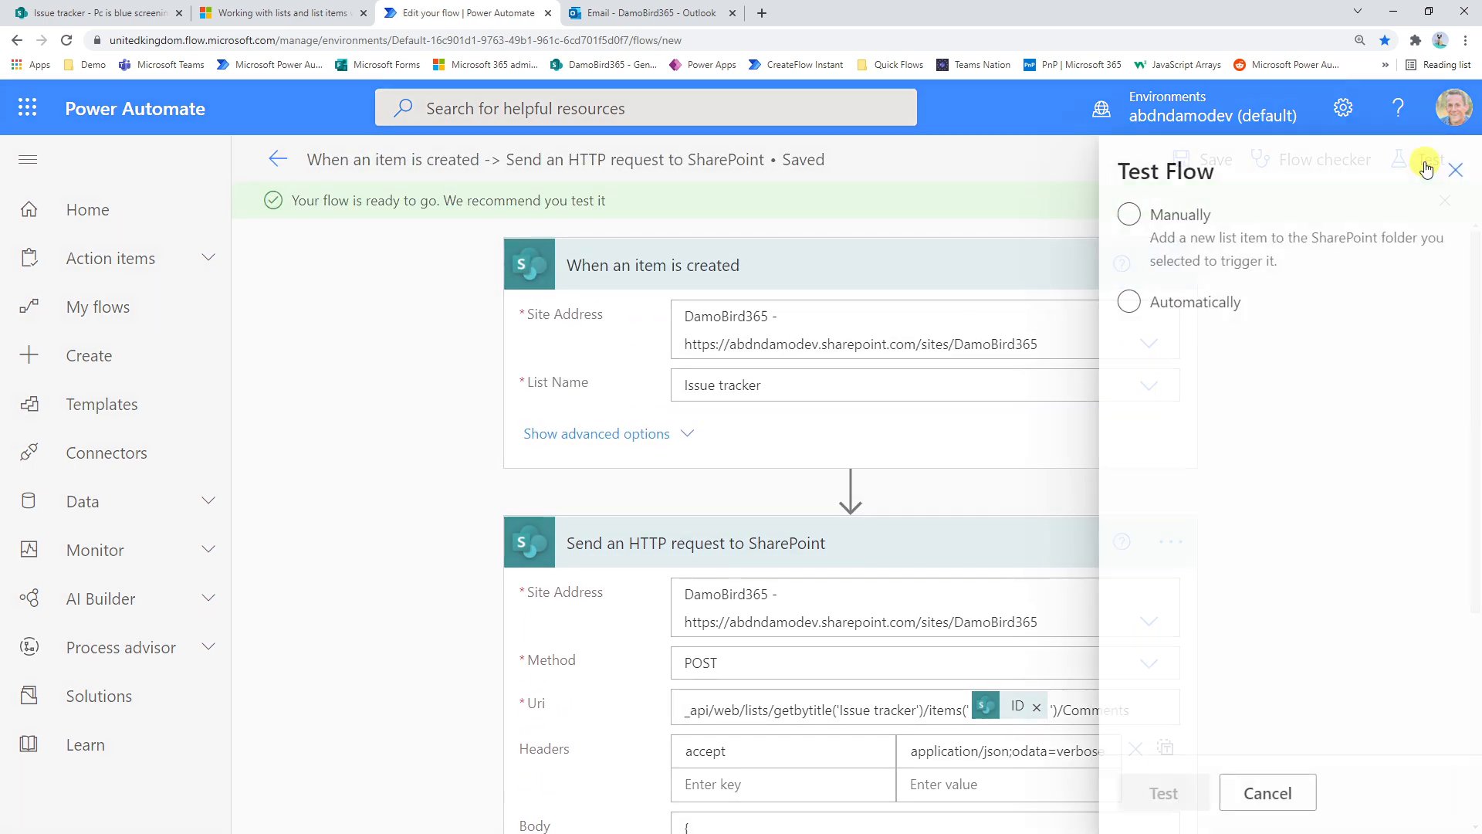
click(1143, 789)
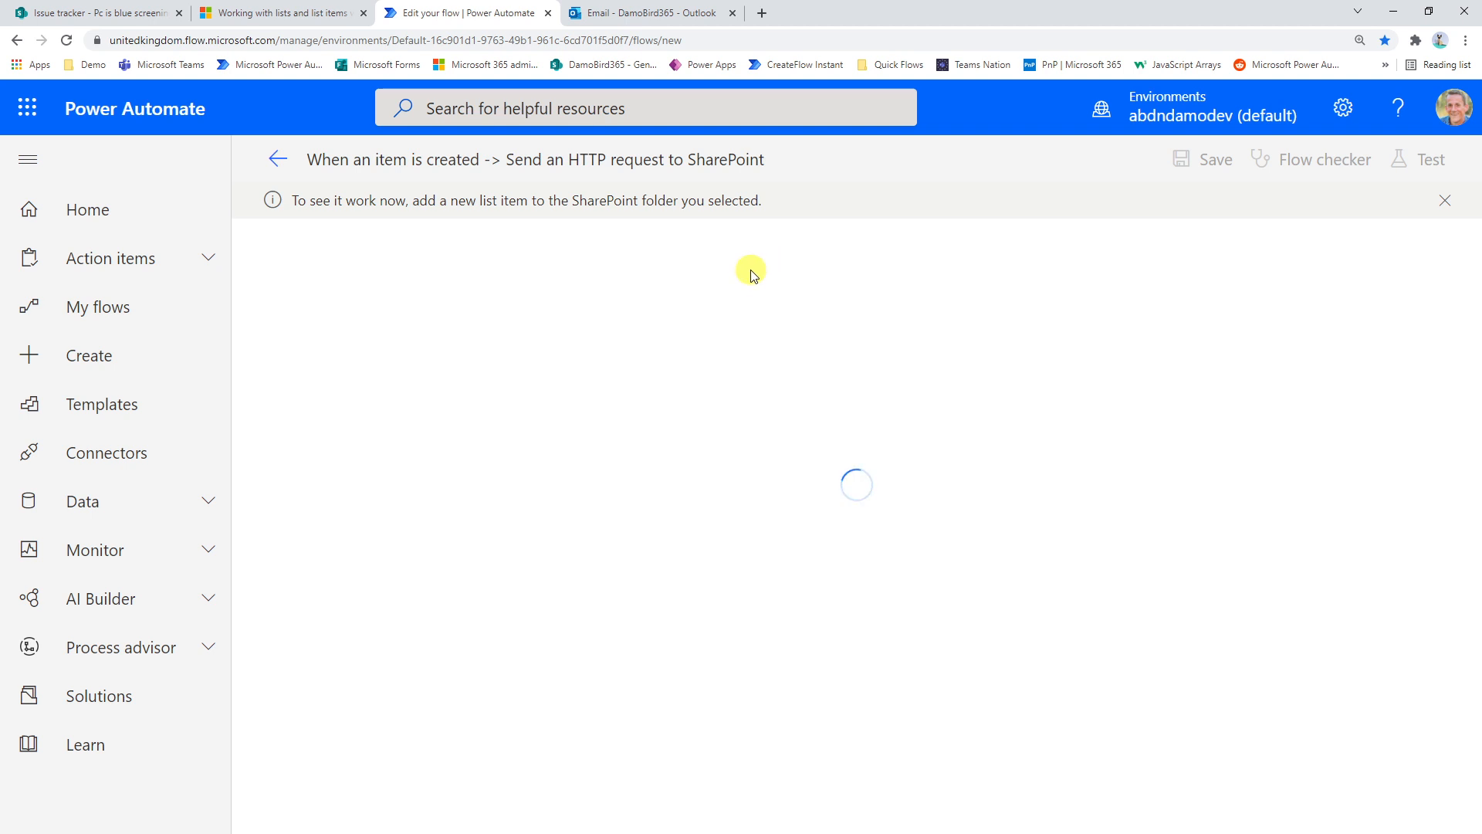
click(108, 11)
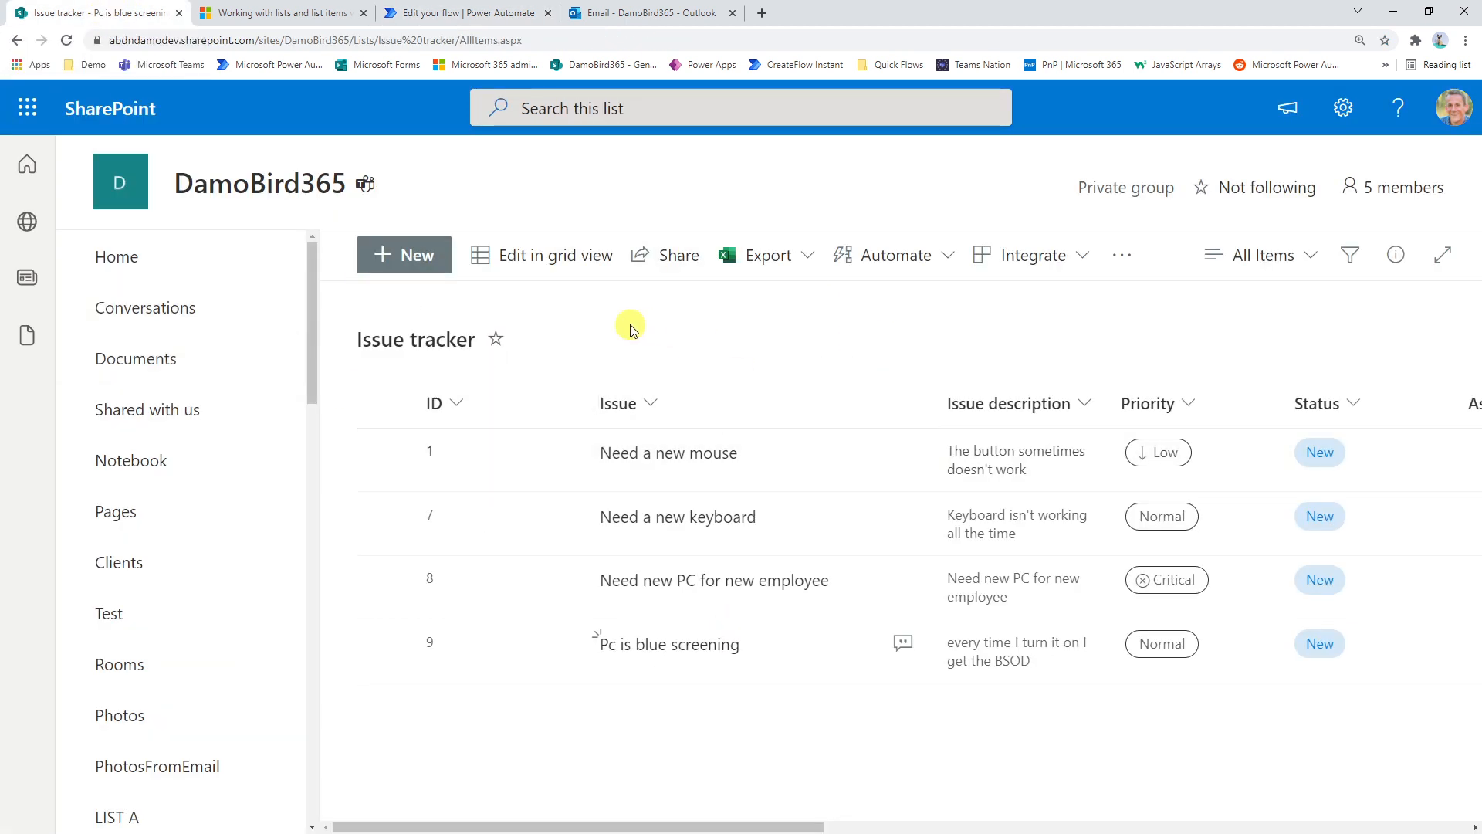
Start a new Issue tracker item titled "I'm having problems with my microphone" with the description "I hope you can hear me"
click(413, 263)
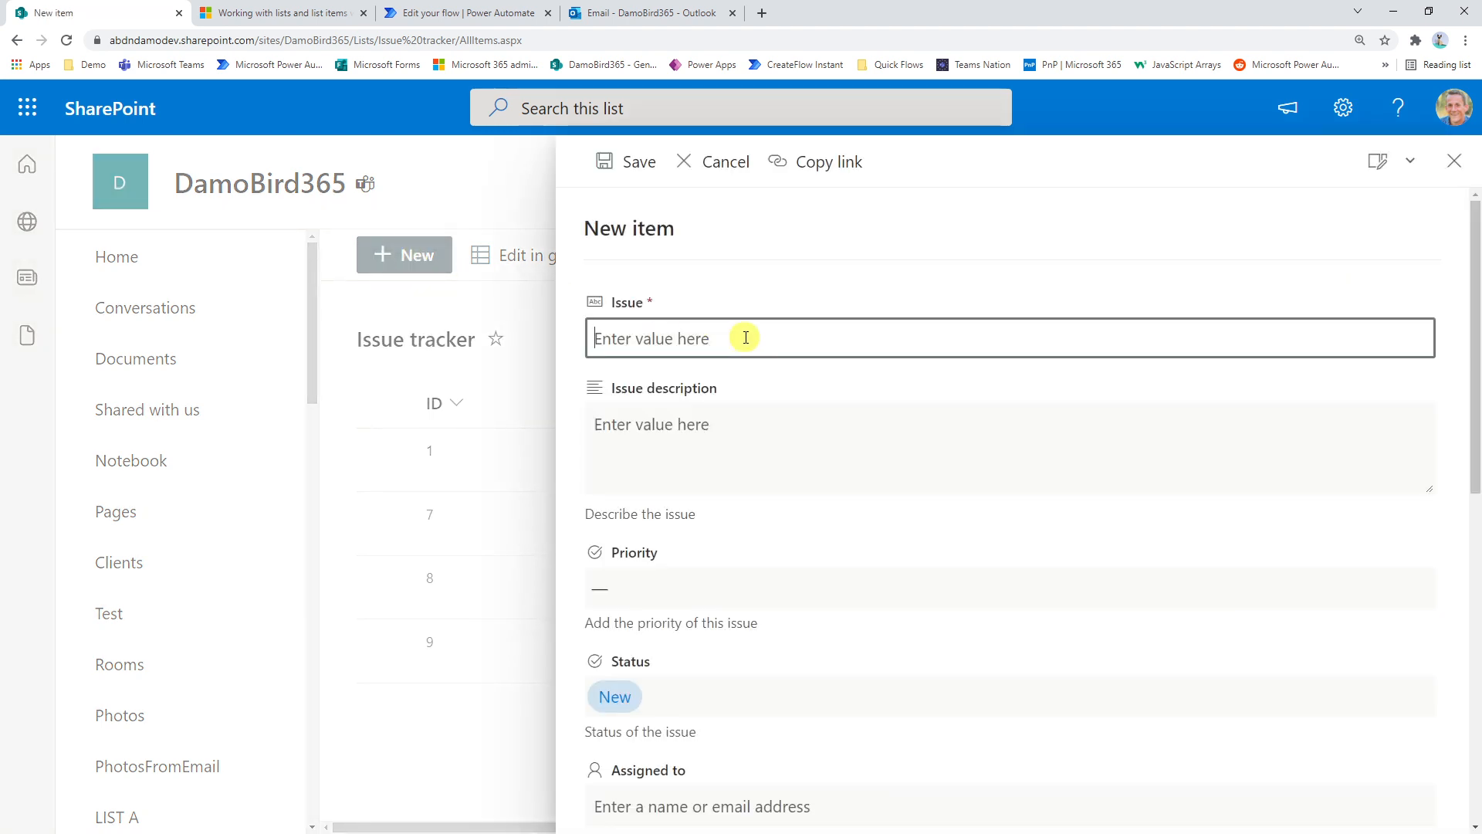
text(I)
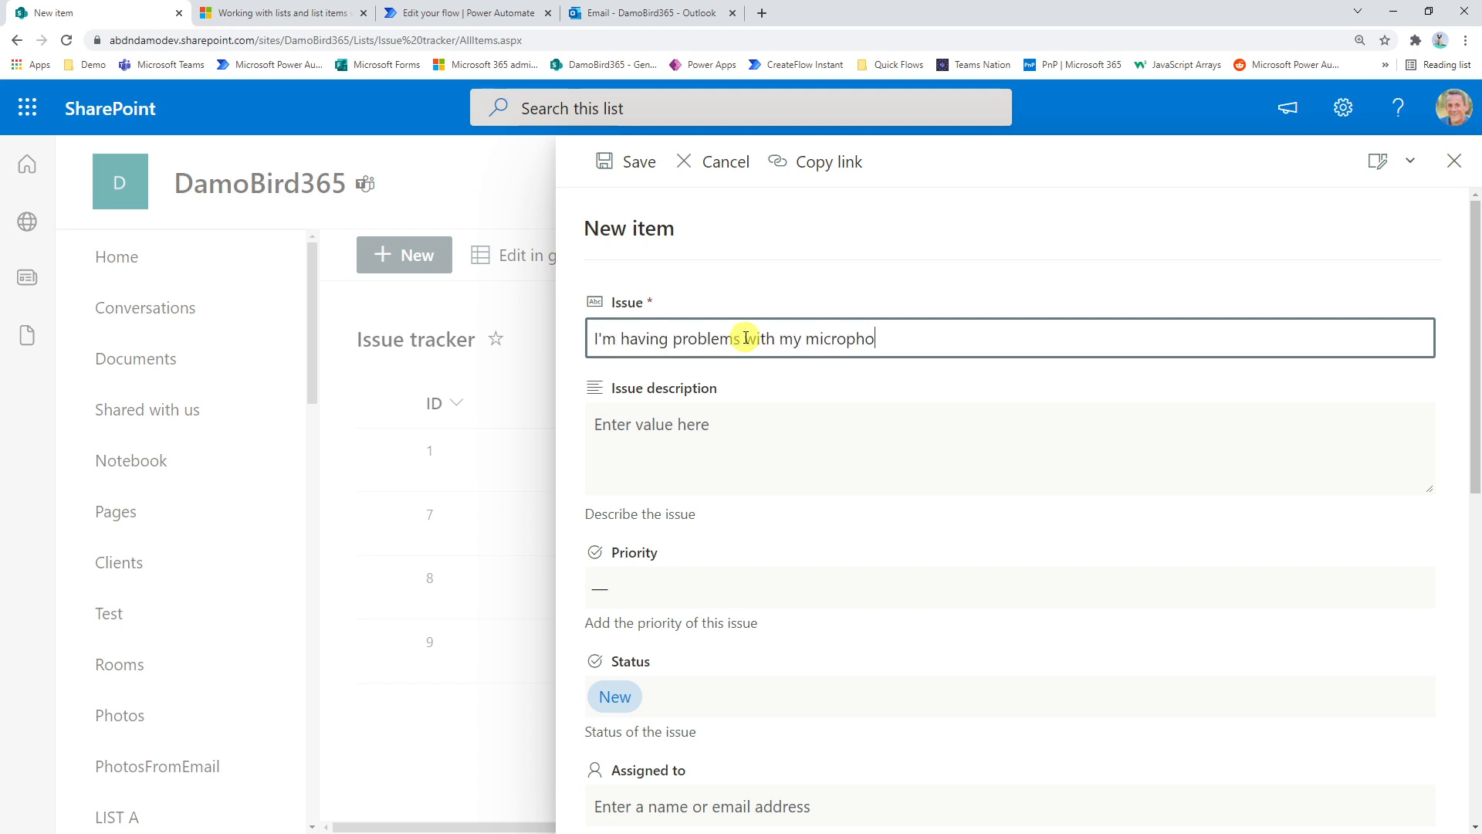
key(Tab)
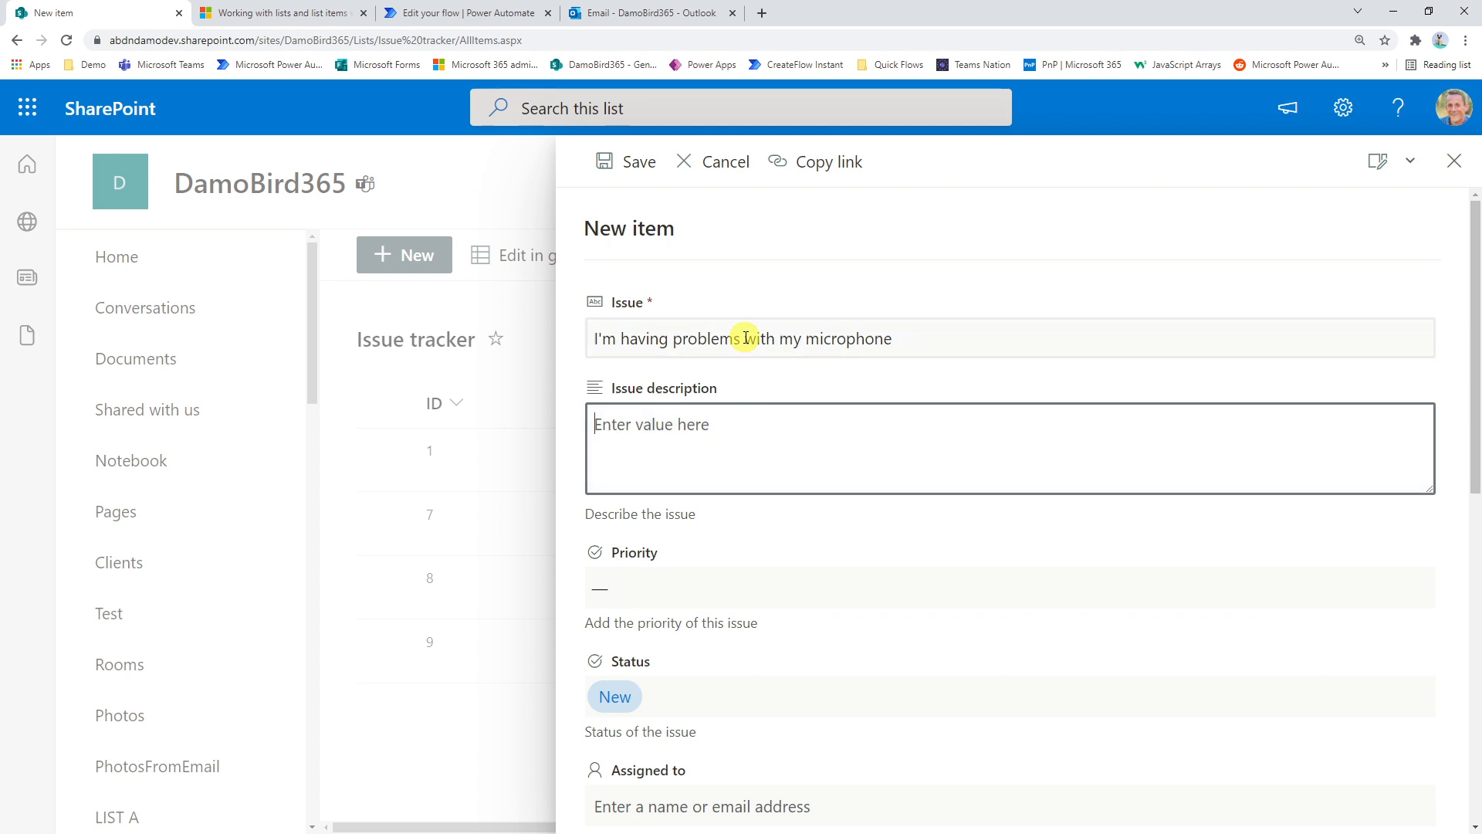
text(I )
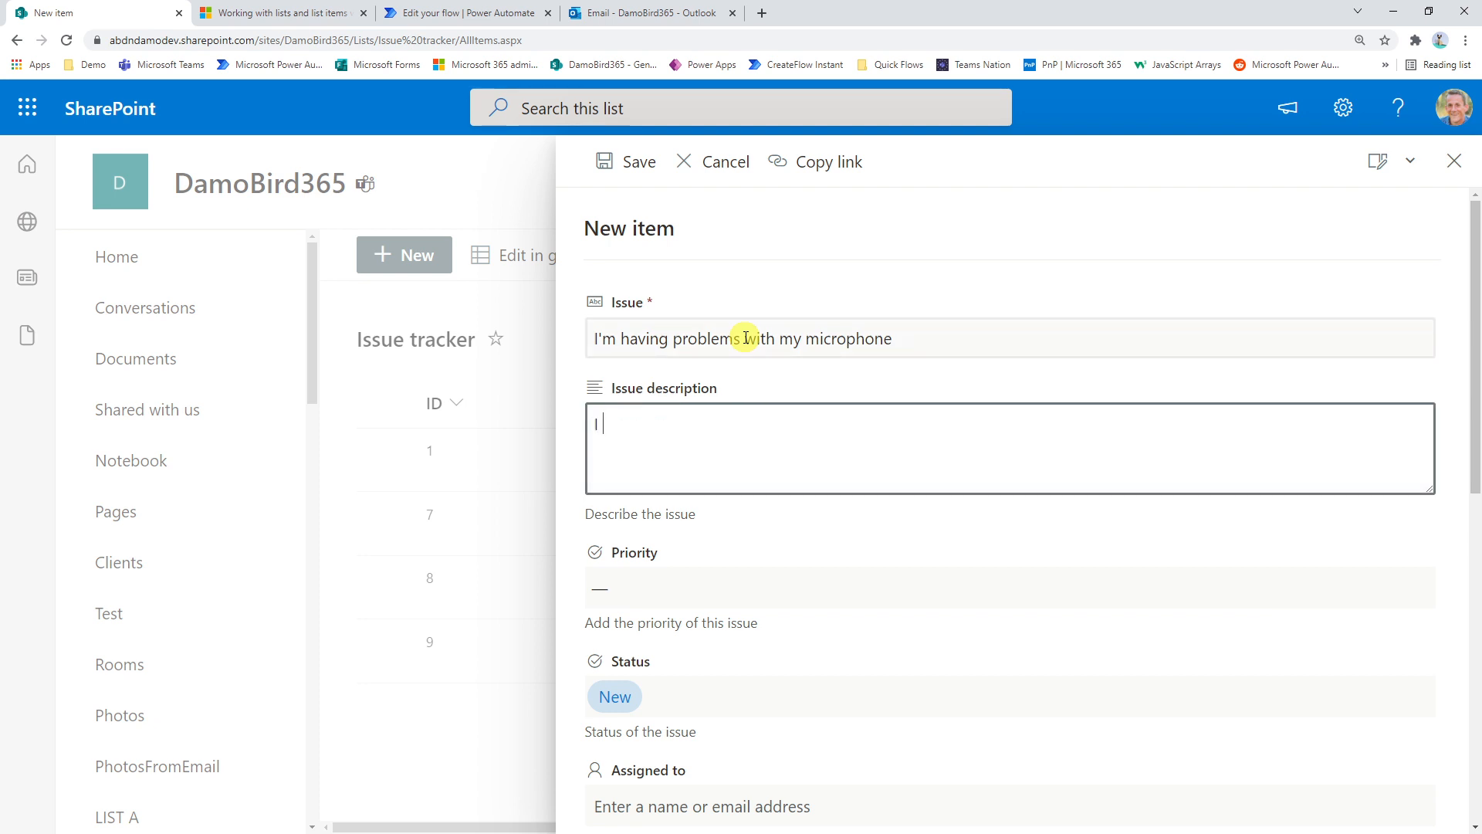
text(hope you can hear me)
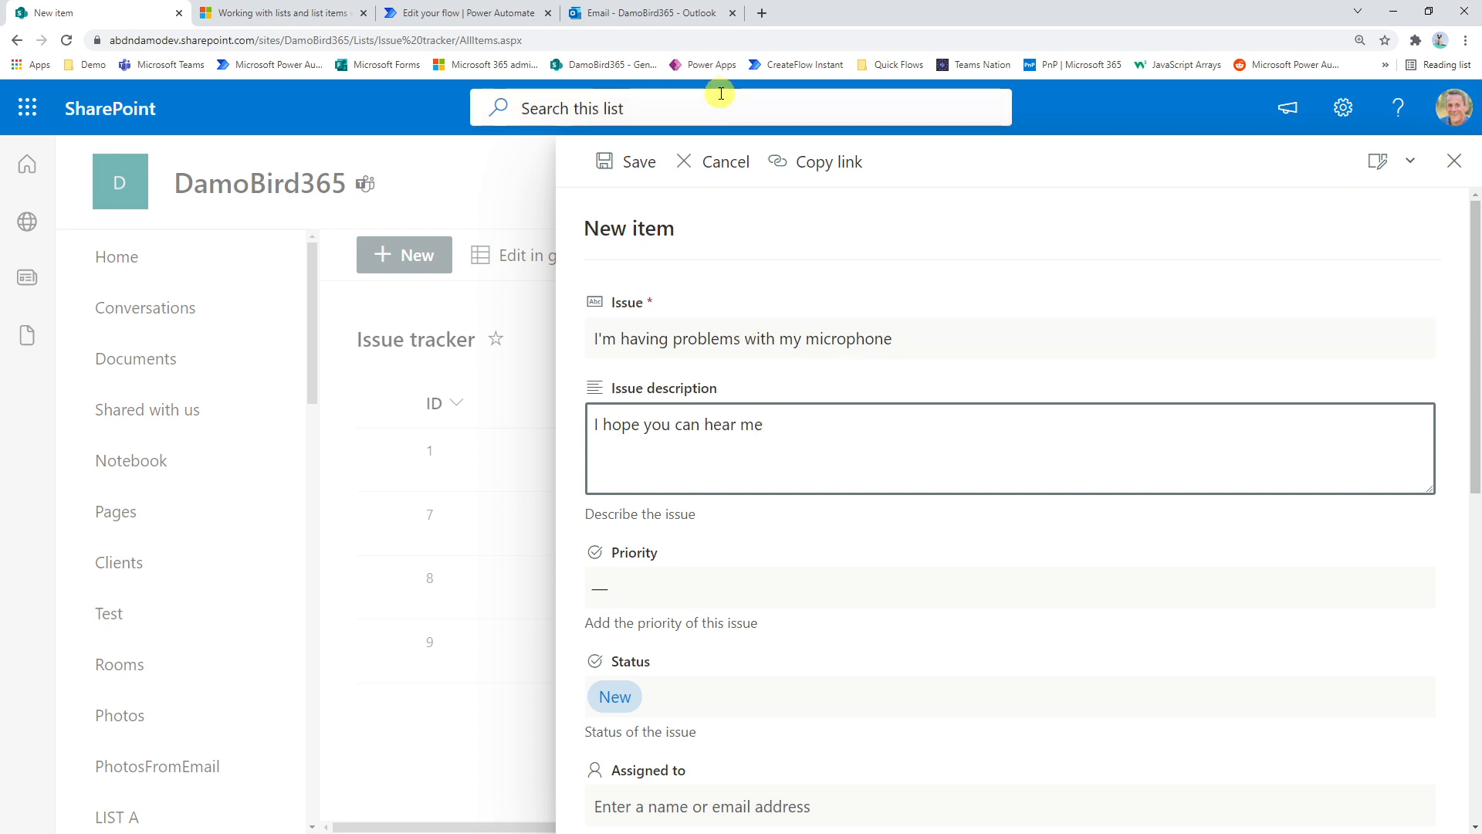
Set the new item's priority to Normal and save it to the list
click(711, 586)
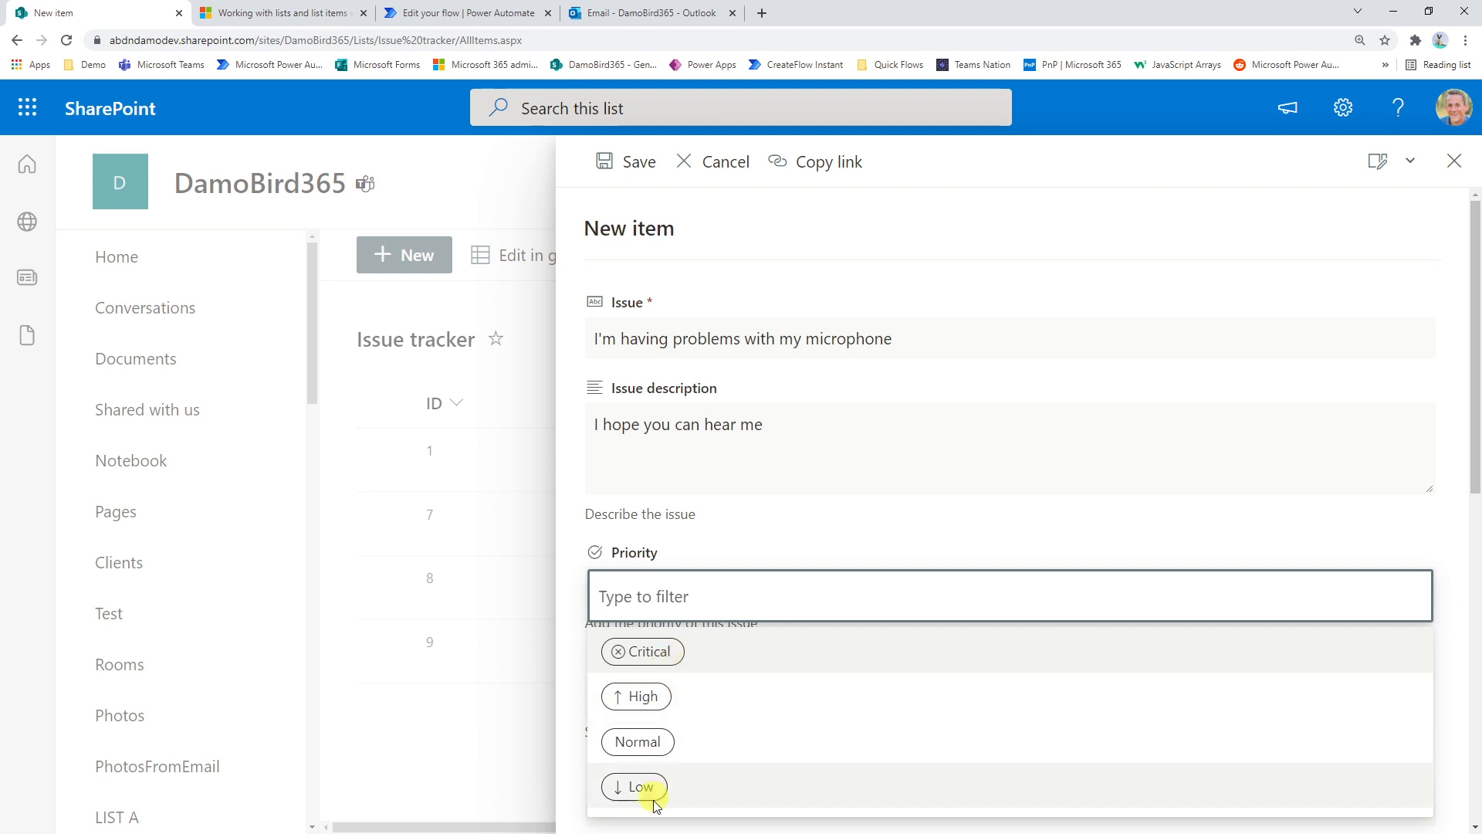
click(652, 741)
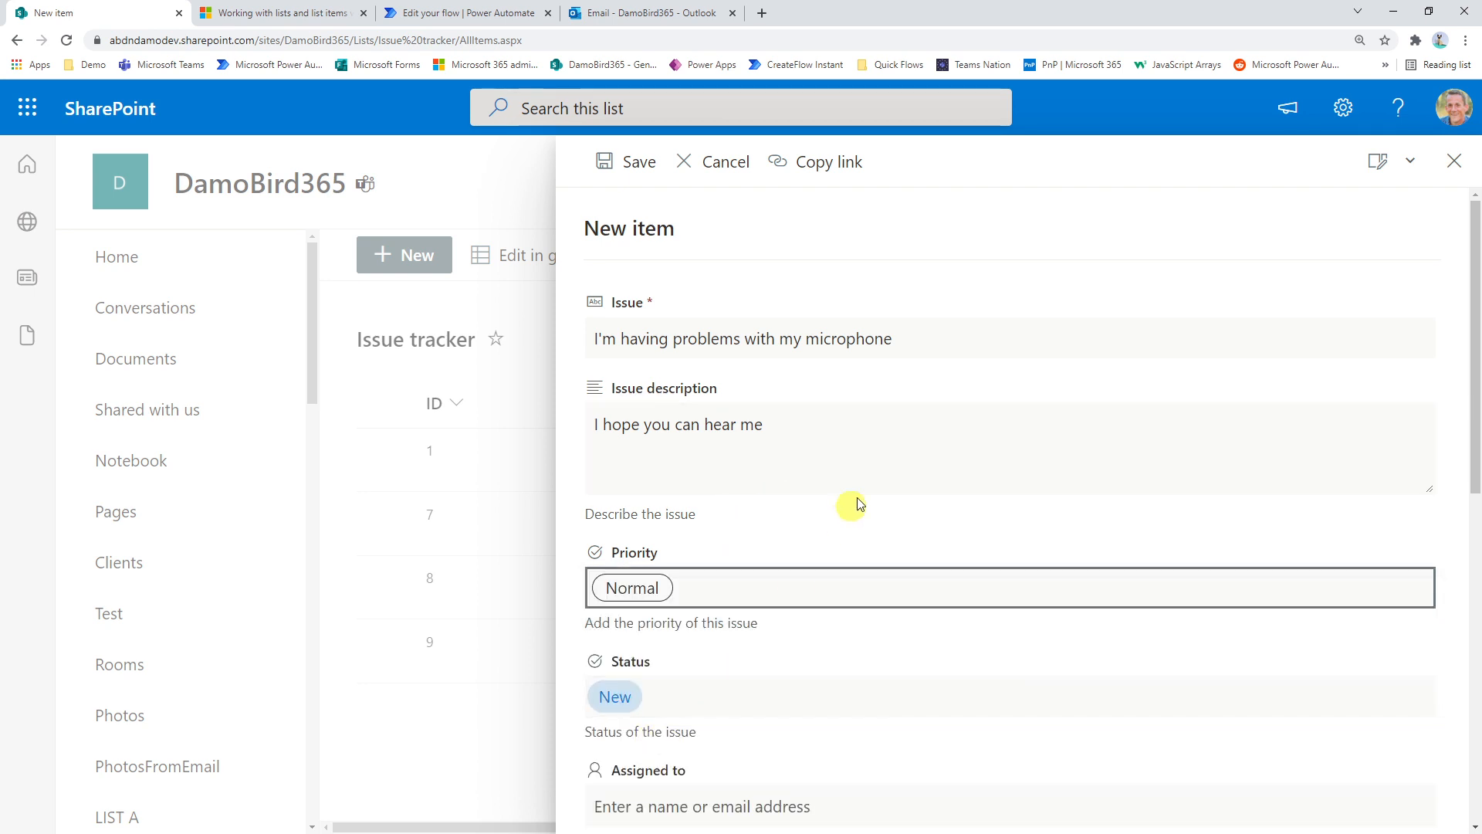
scroll(836, 514, down, 1)
scroll(834, 506, down, 5)
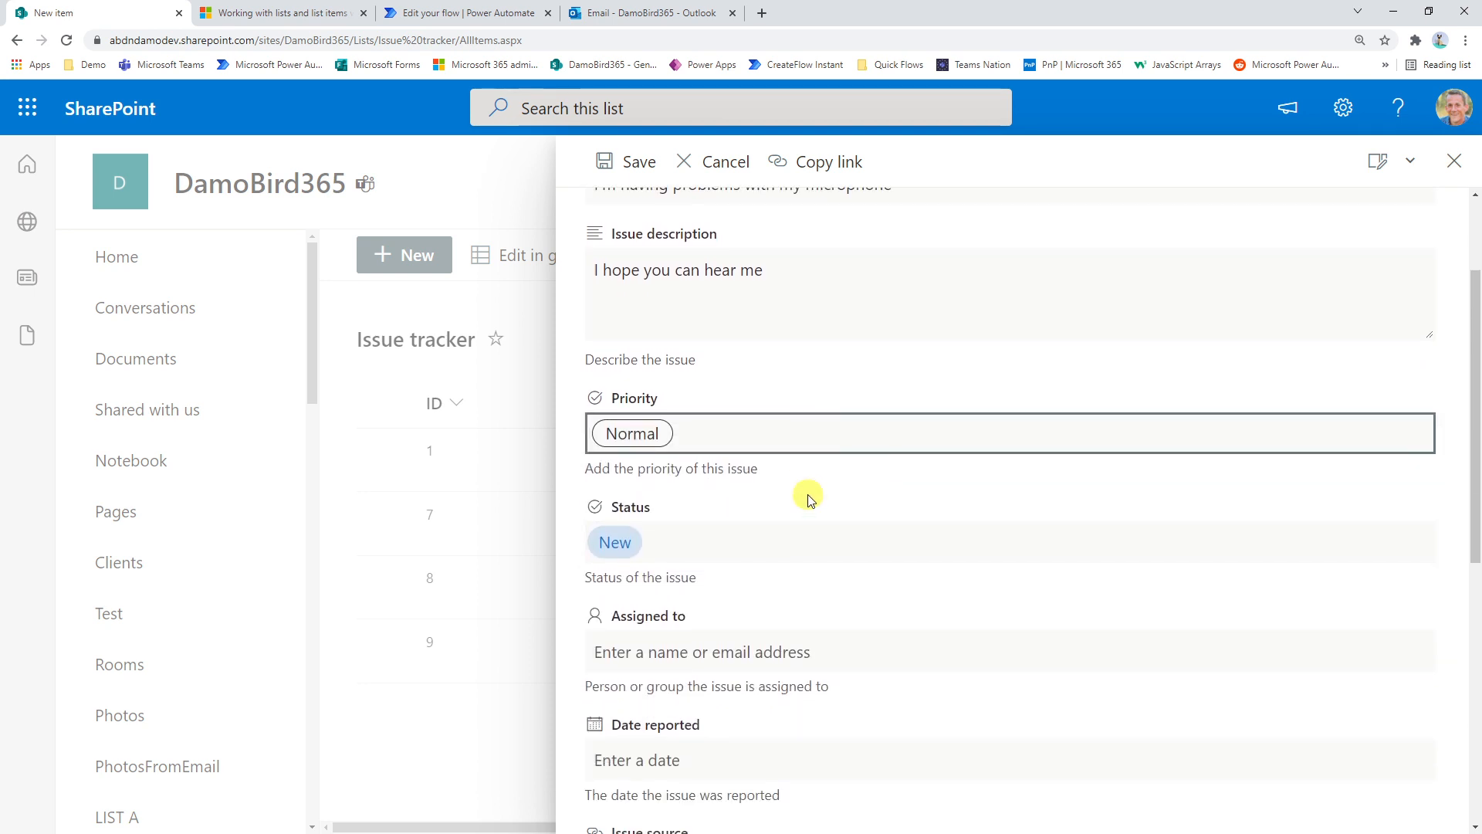
click(637, 173)
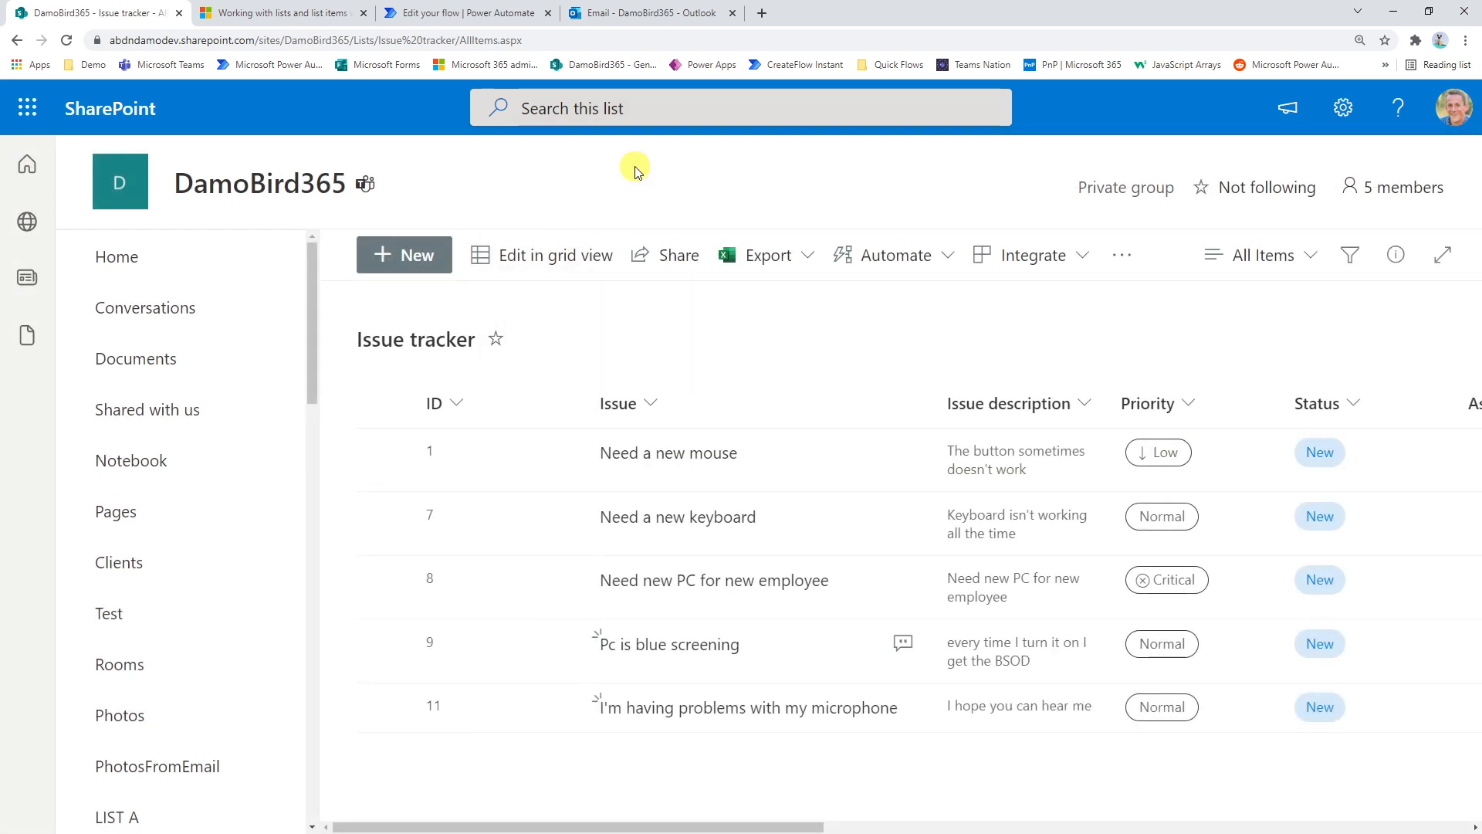
Check the flow's run in Power Automate, then refresh the Issue tracker list and view the microphone item's comments
click(487, 15)
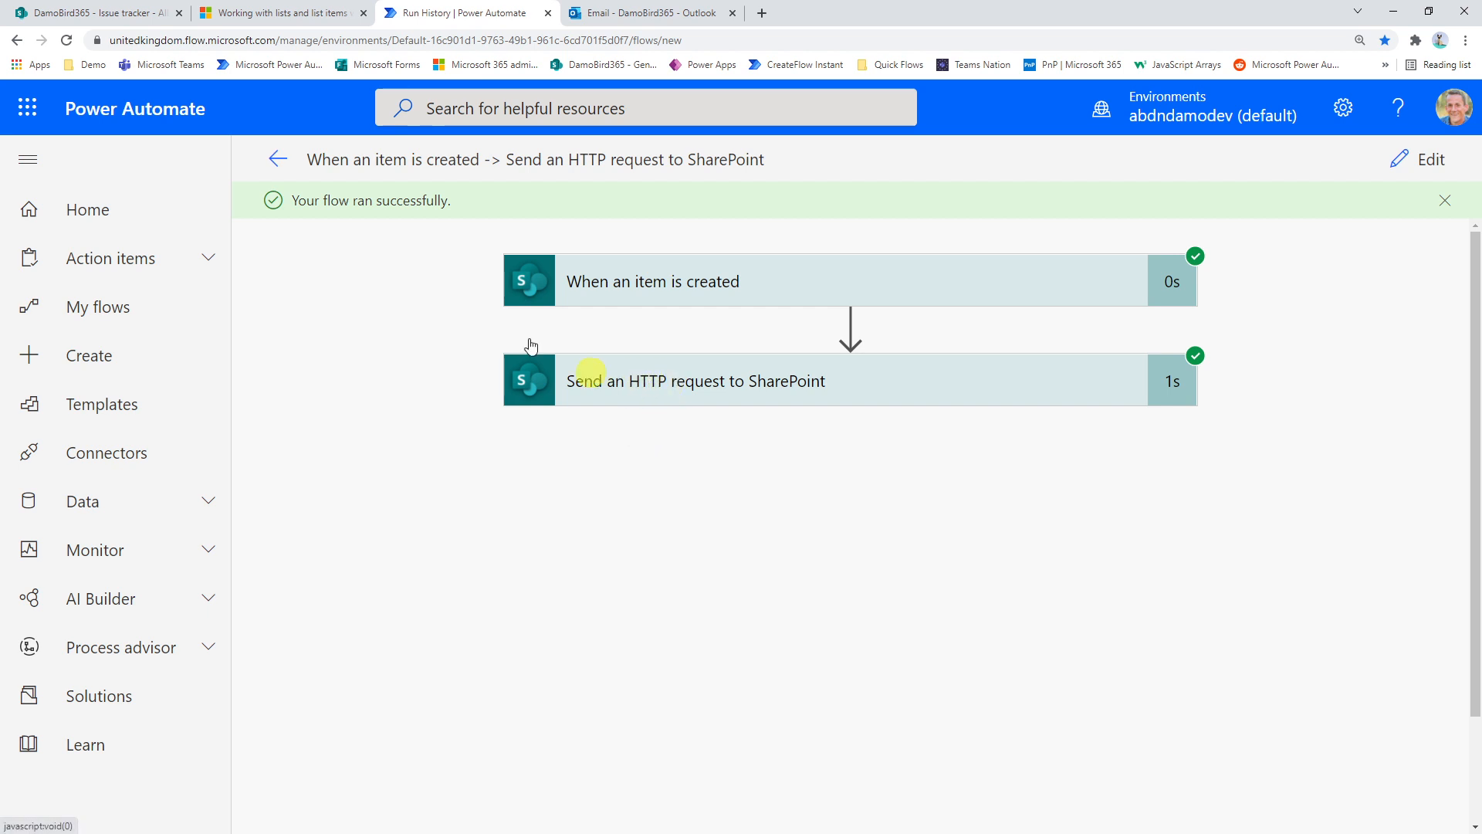
click(97, 12)
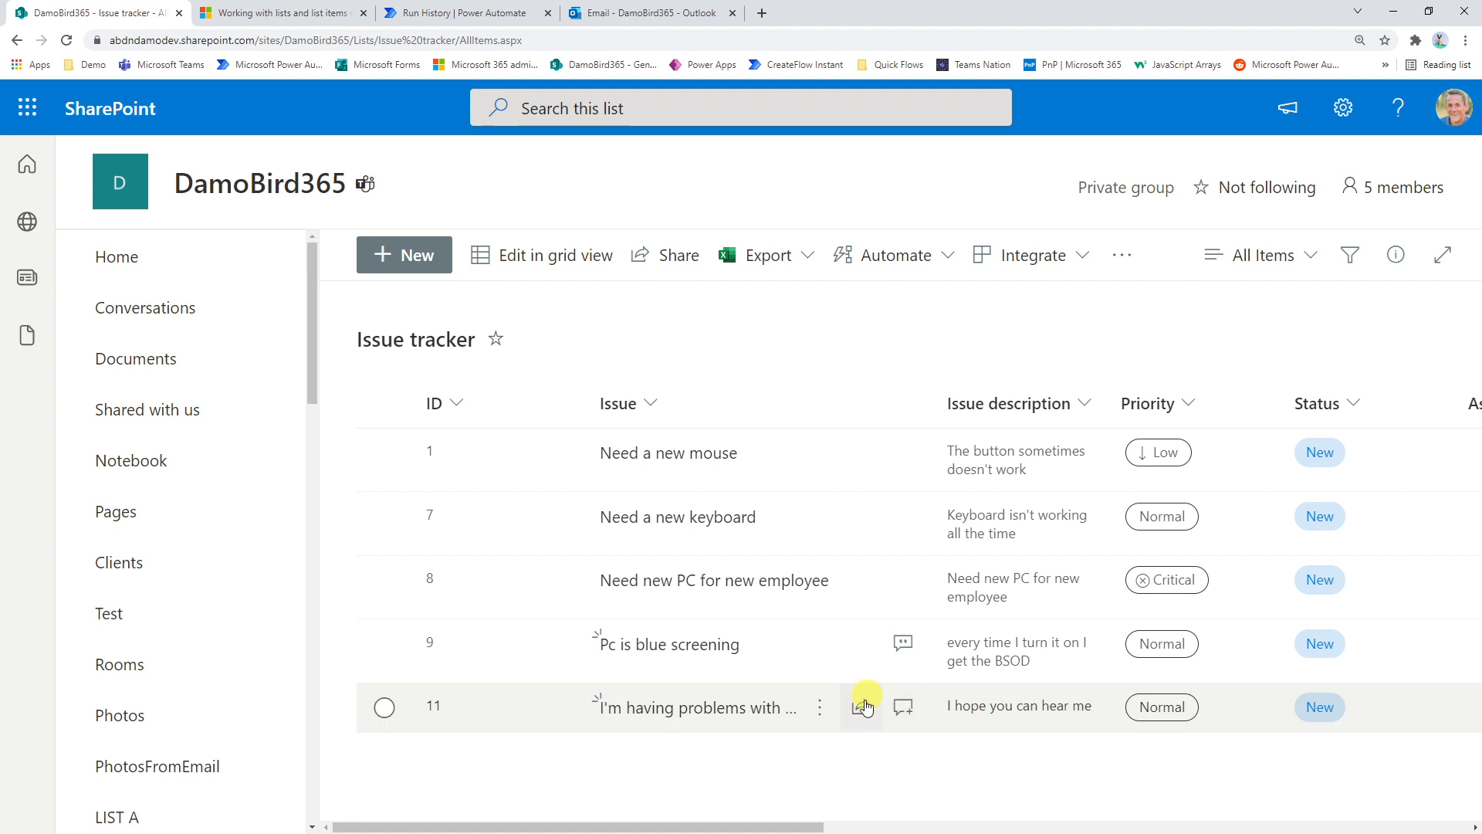
click(66, 40)
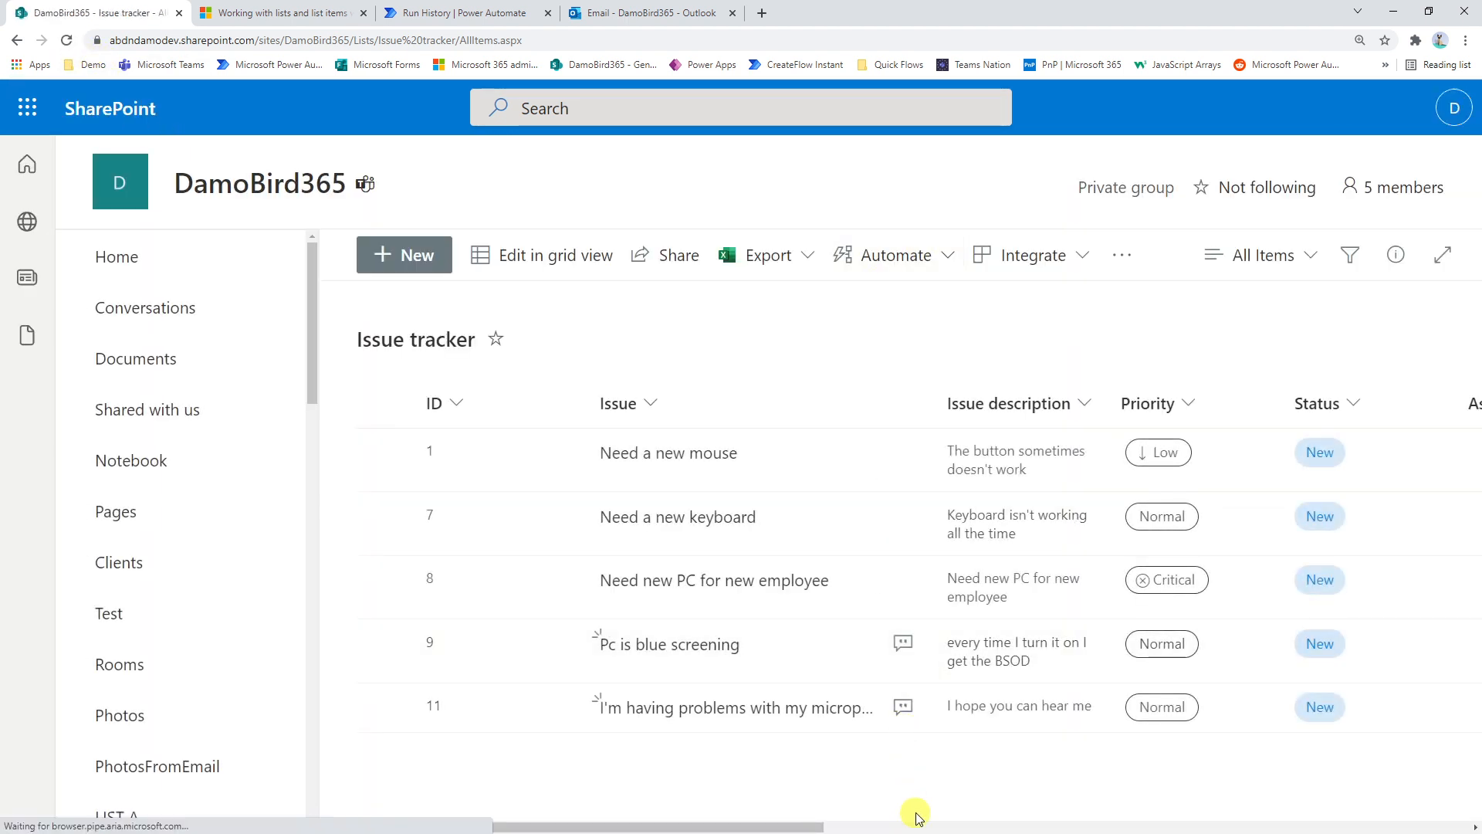
click(904, 709)
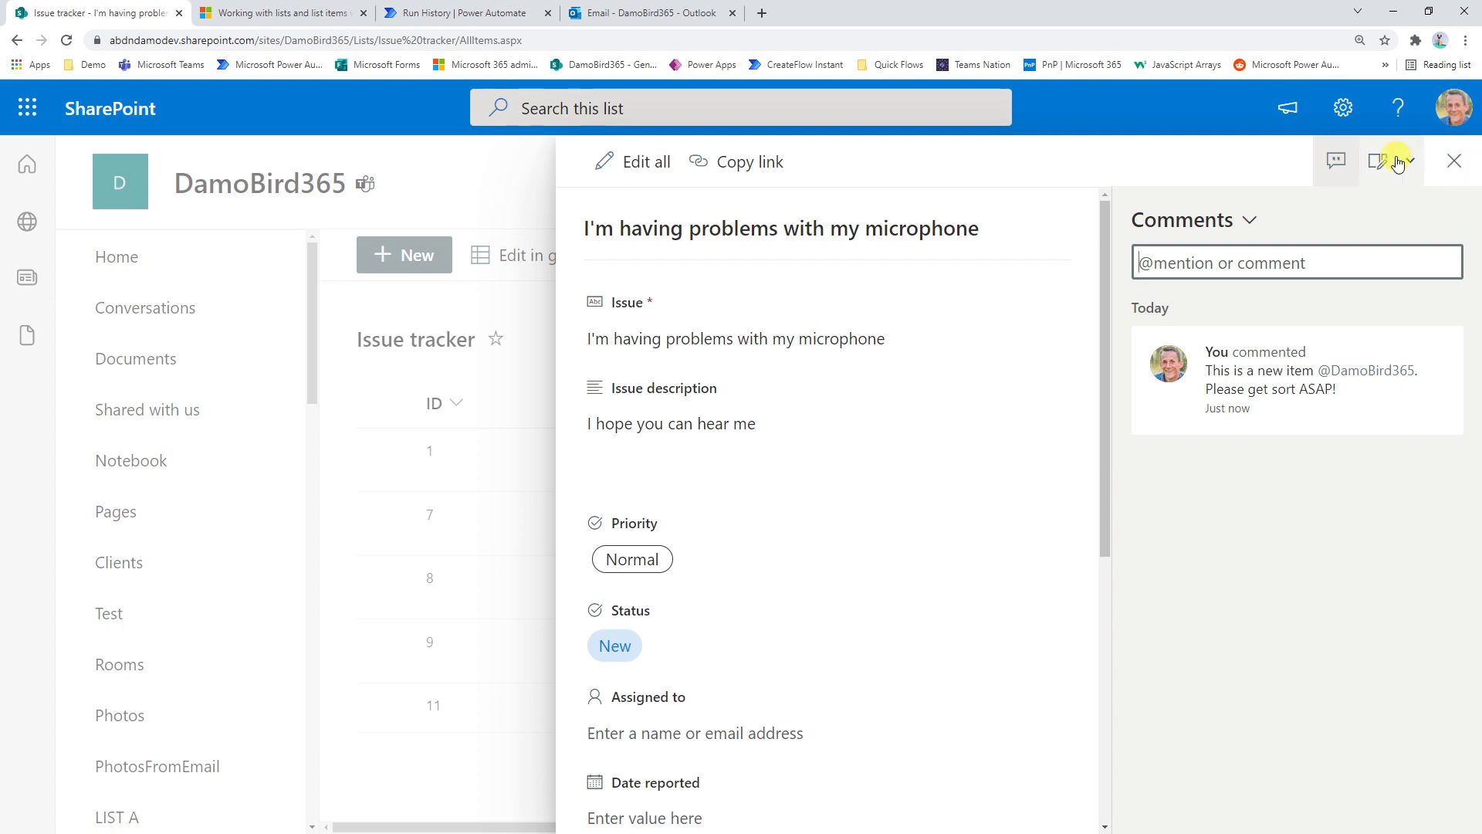
Switch to Outlook, read the mention notification email, and follow its link to the comment on the list item
click(638, 18)
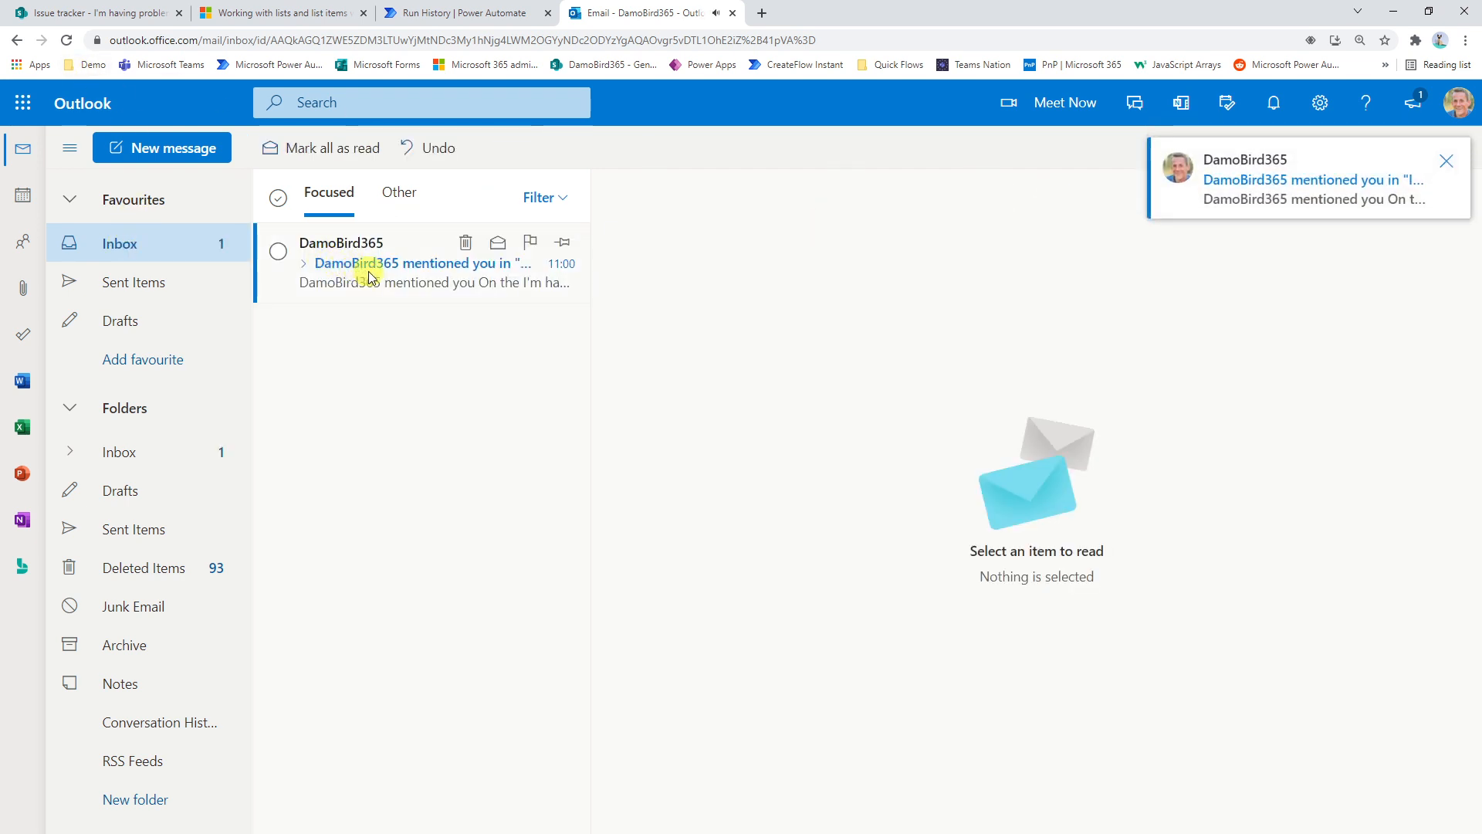
click(390, 281)
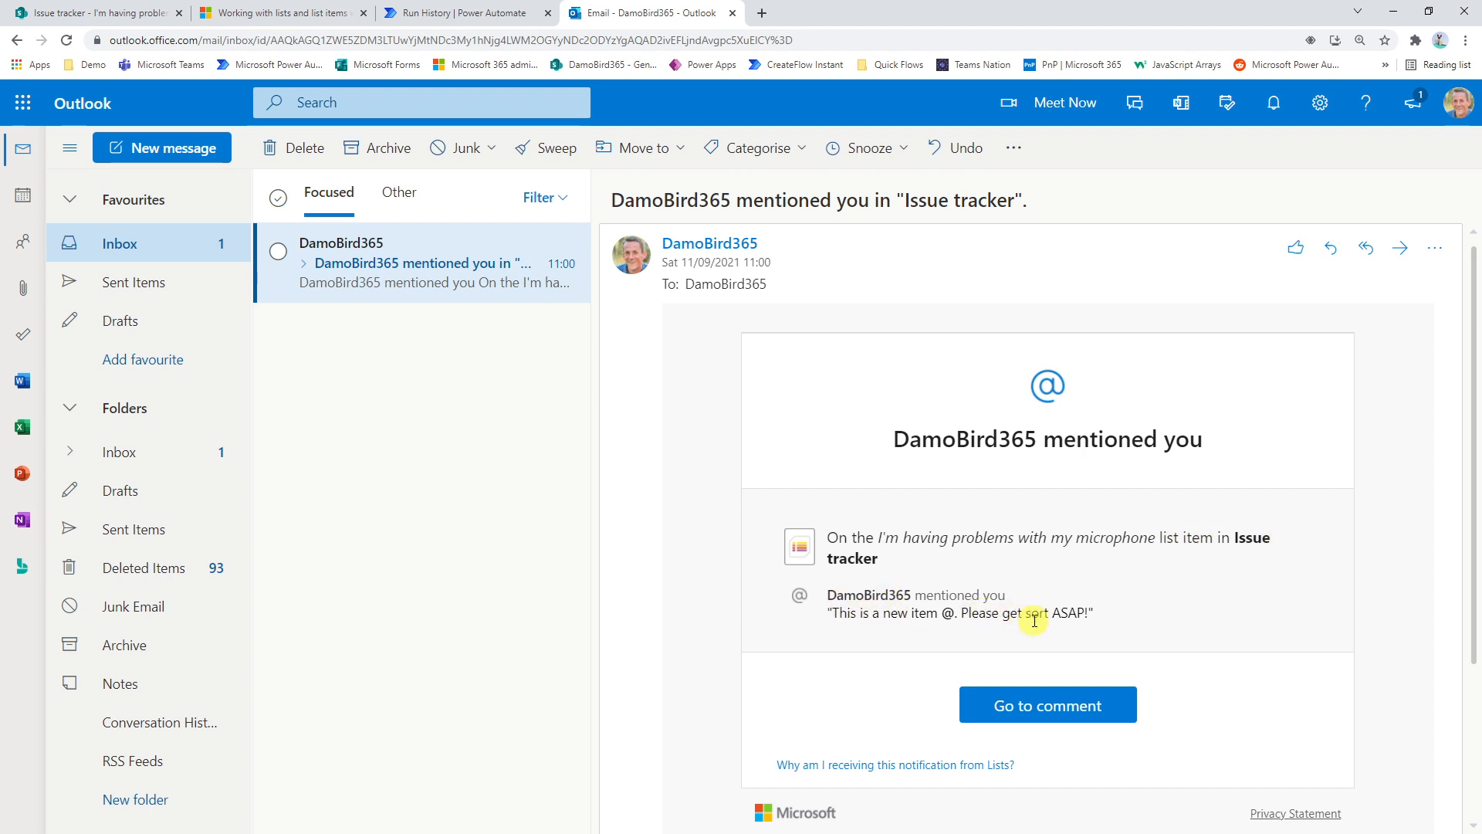
click(1048, 710)
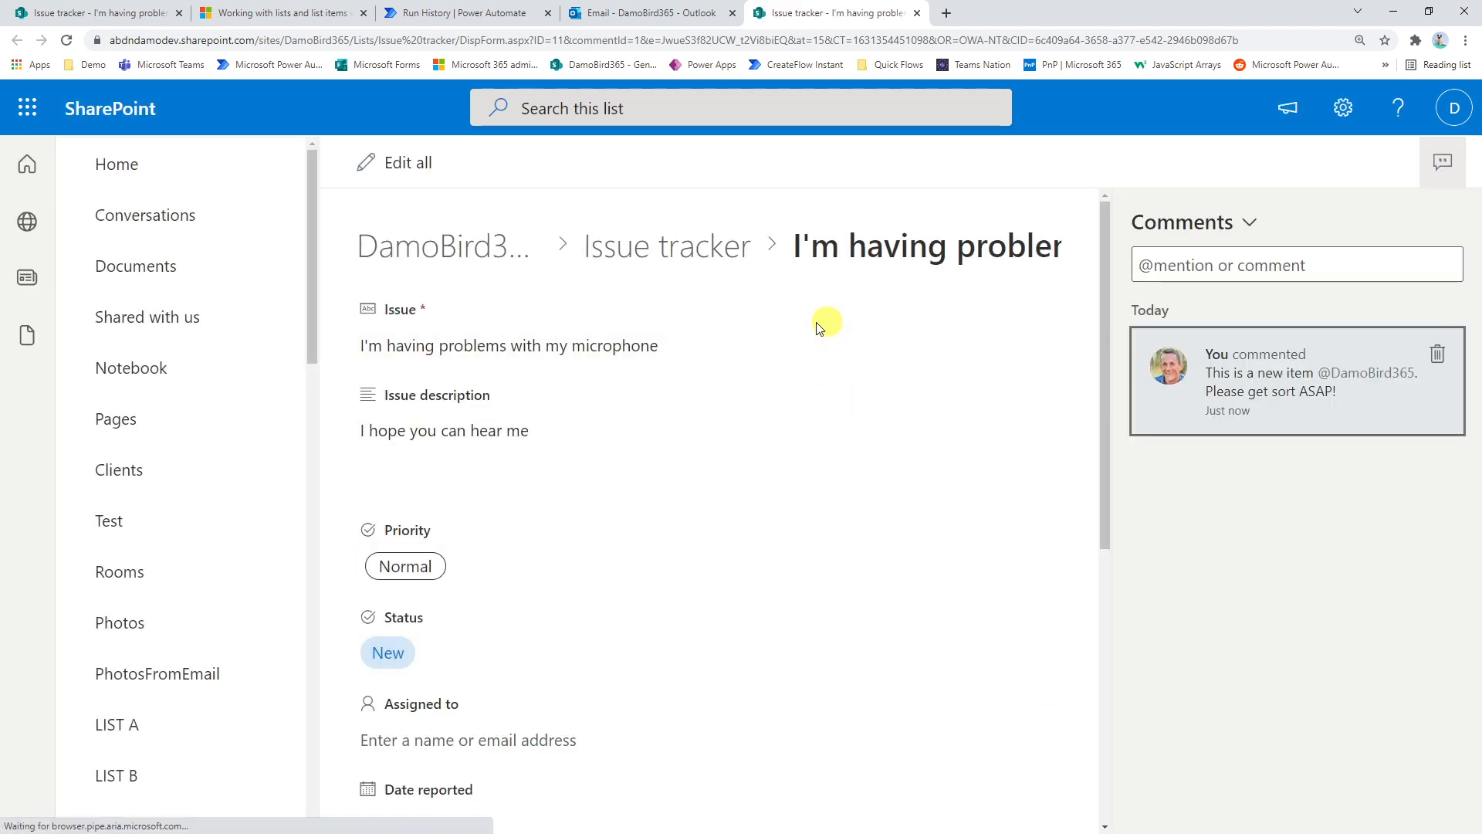
scroll(507, 348, down, 6)
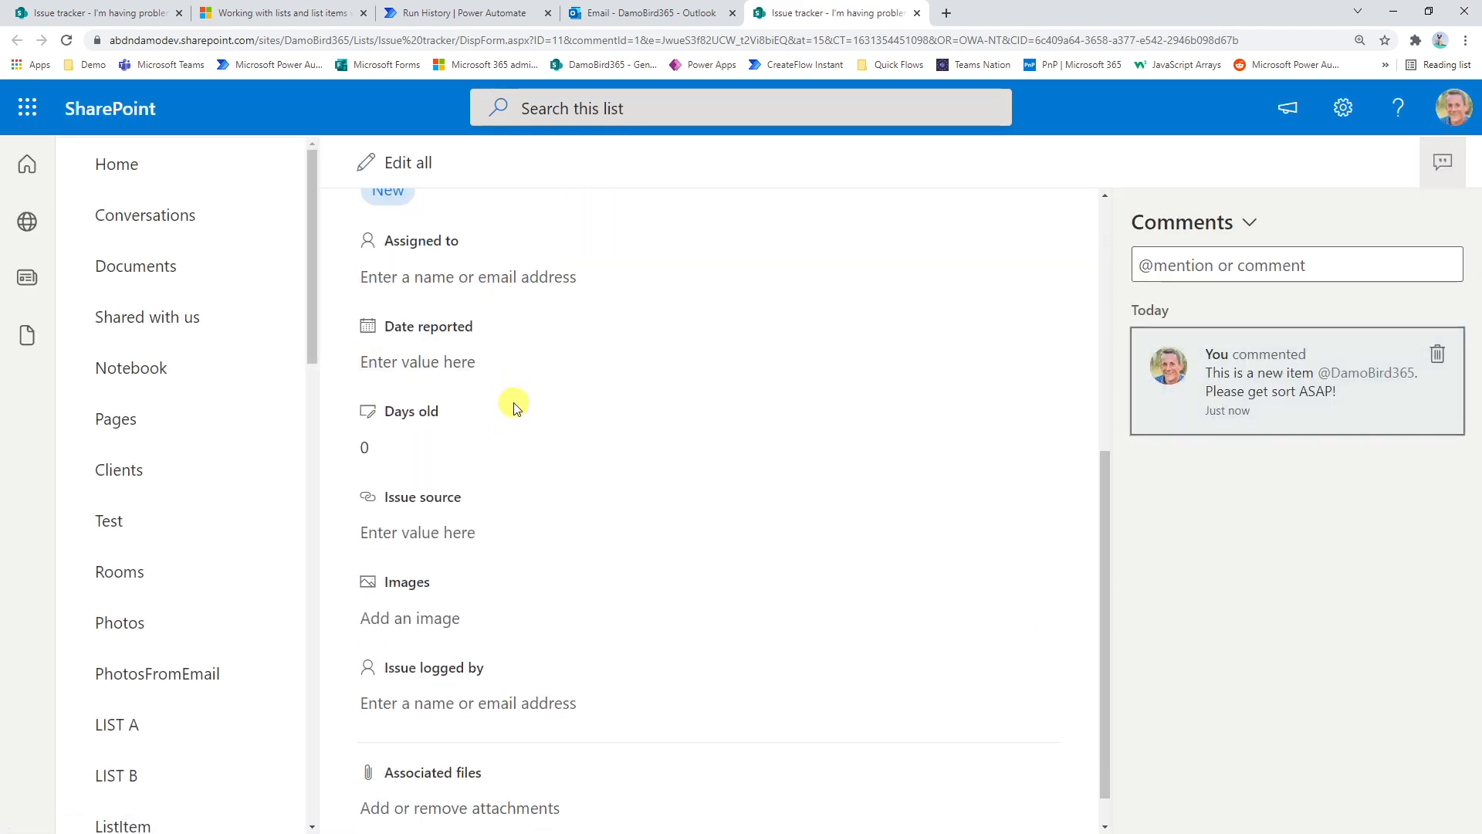
scroll(544, 511, up, 7)
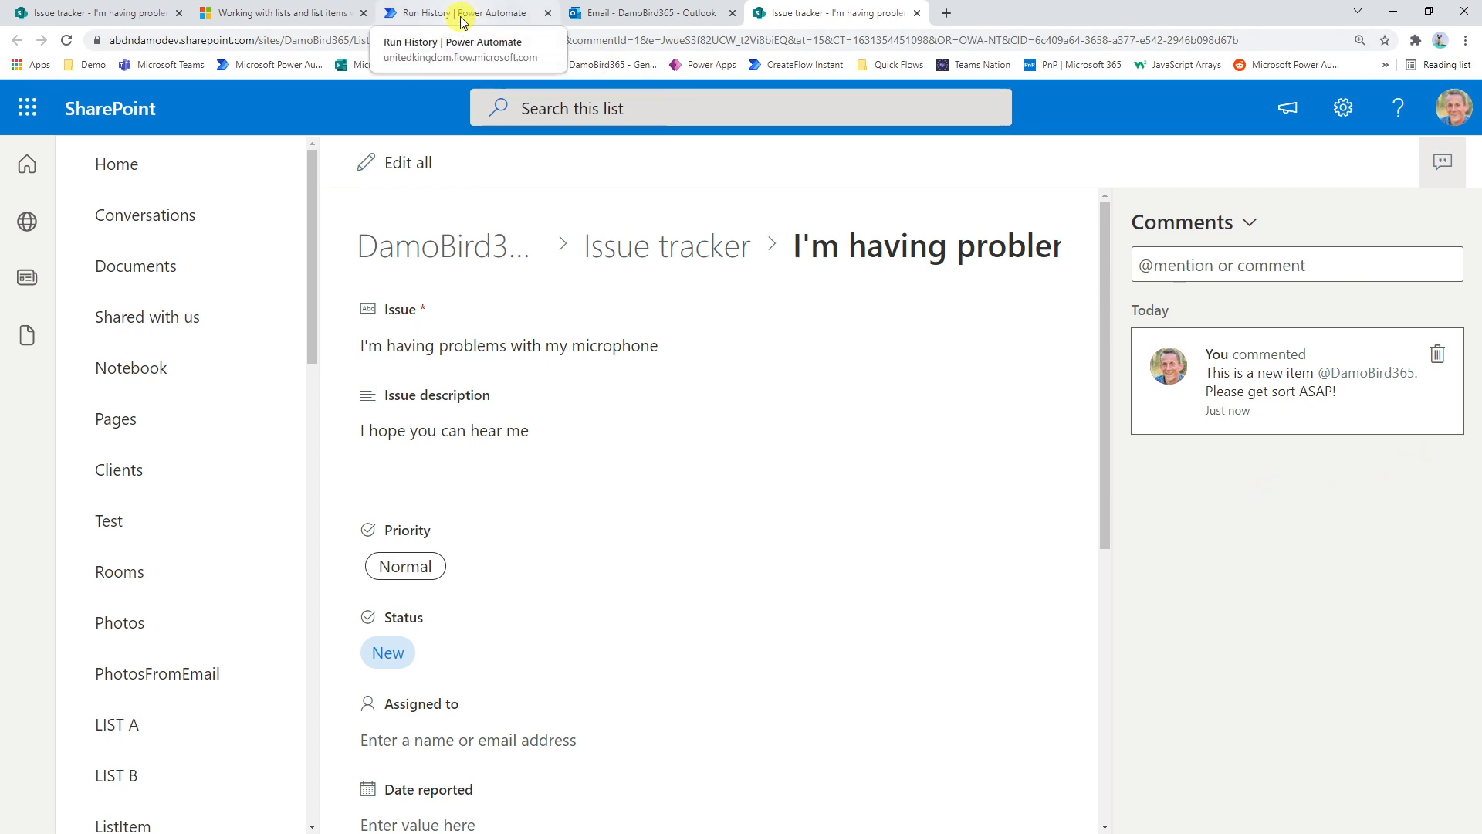
Return to the microphone item in the Issue tracker list and post the comment "Add another comment"
click(279, 13)
click(120, 13)
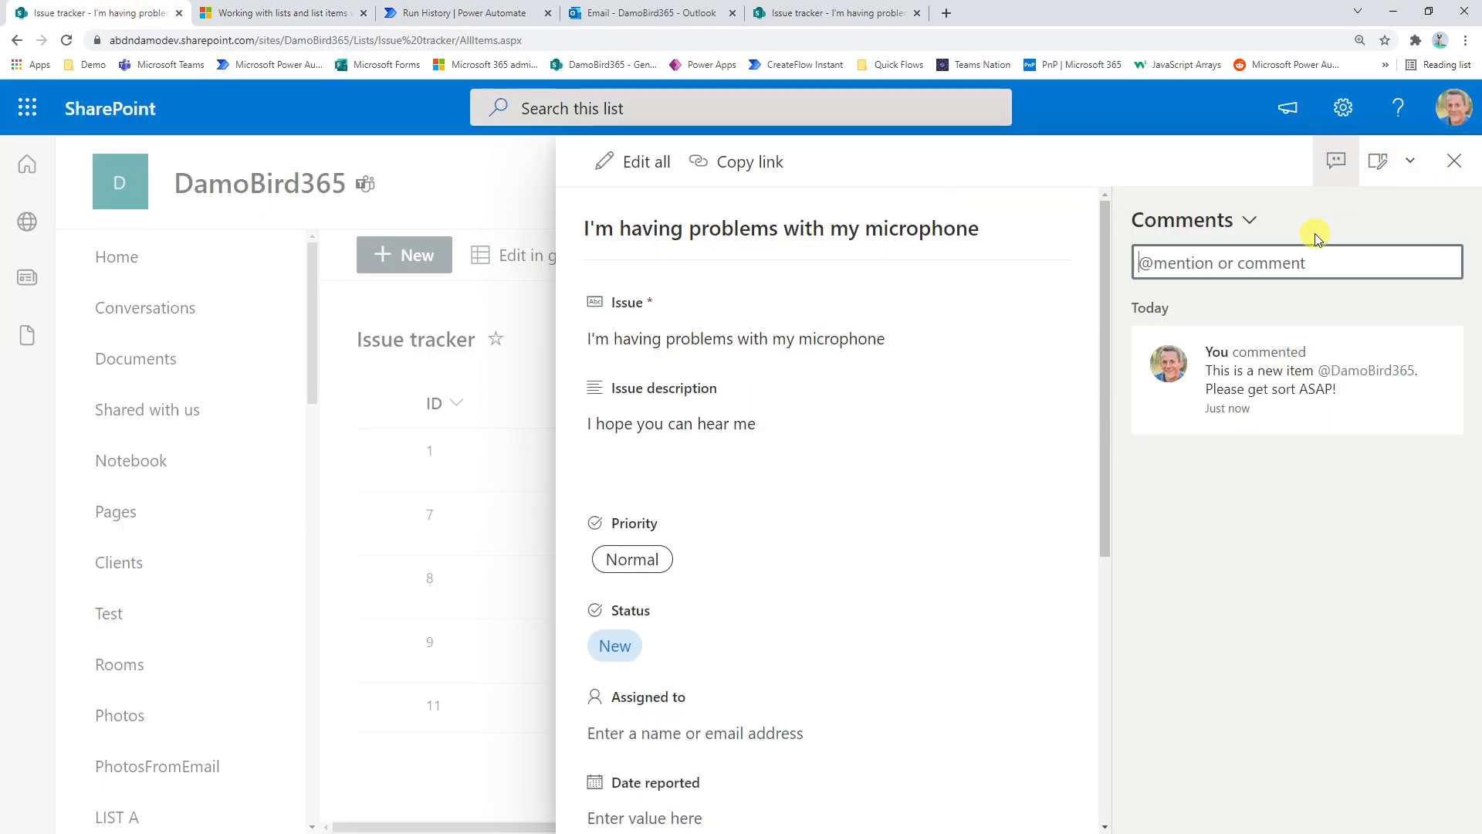
text(Add another commen)
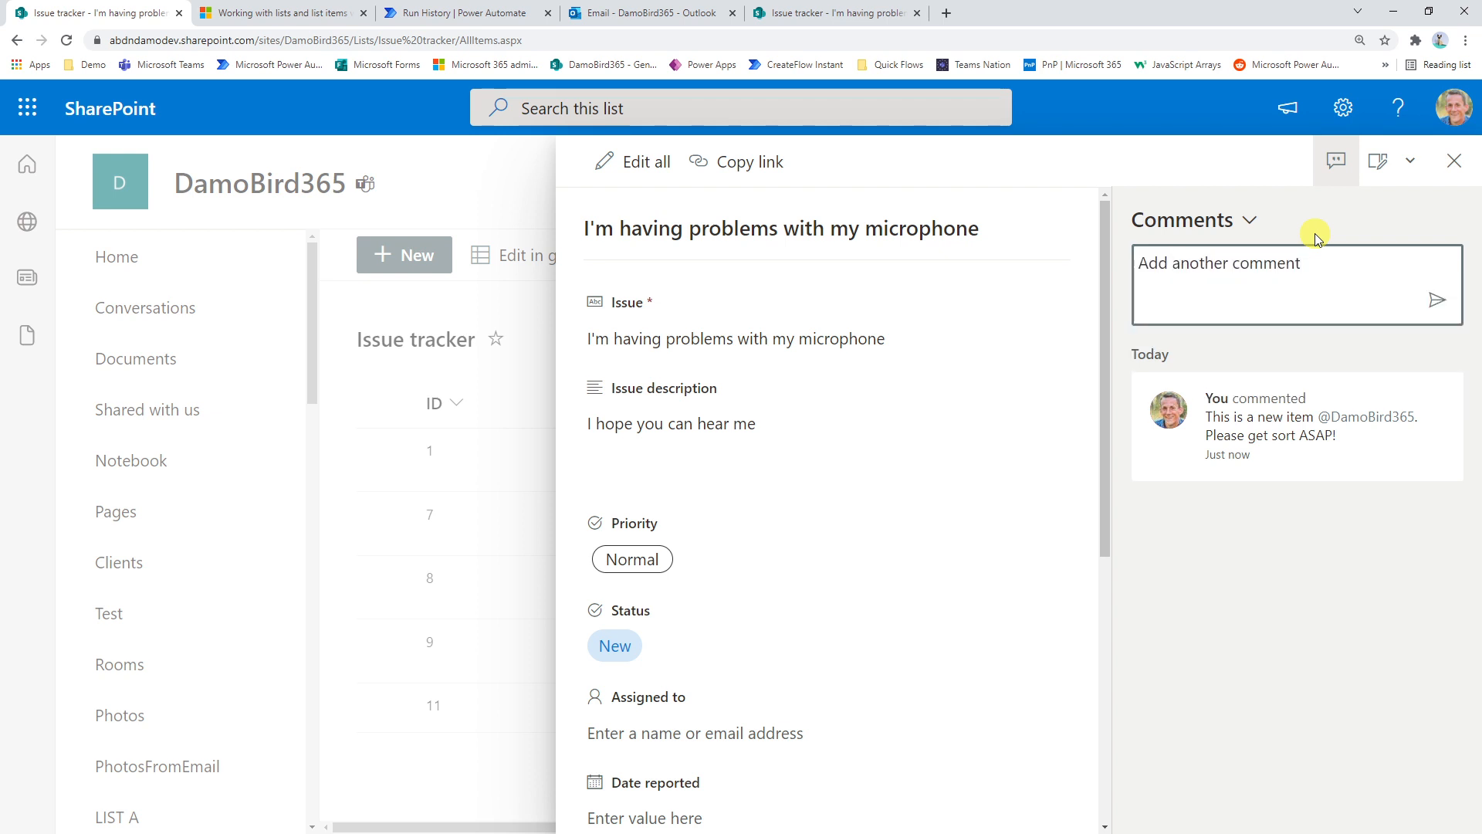
text(t)
click(1436, 298)
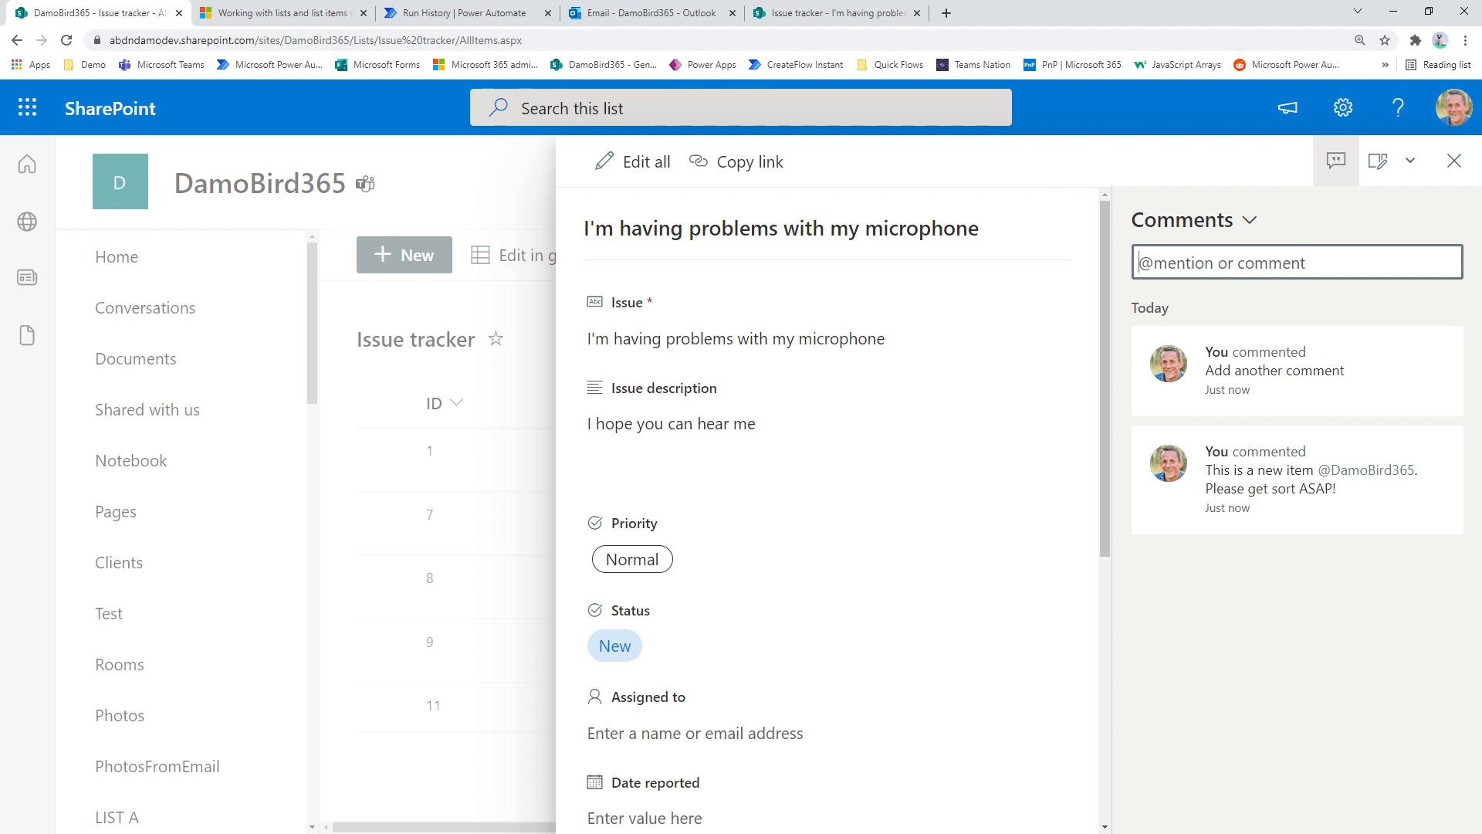
Create a manually triggered flow in a new browser tab and add a Send an HTTP request to SharePoint action
click(945, 13)
click(792, 68)
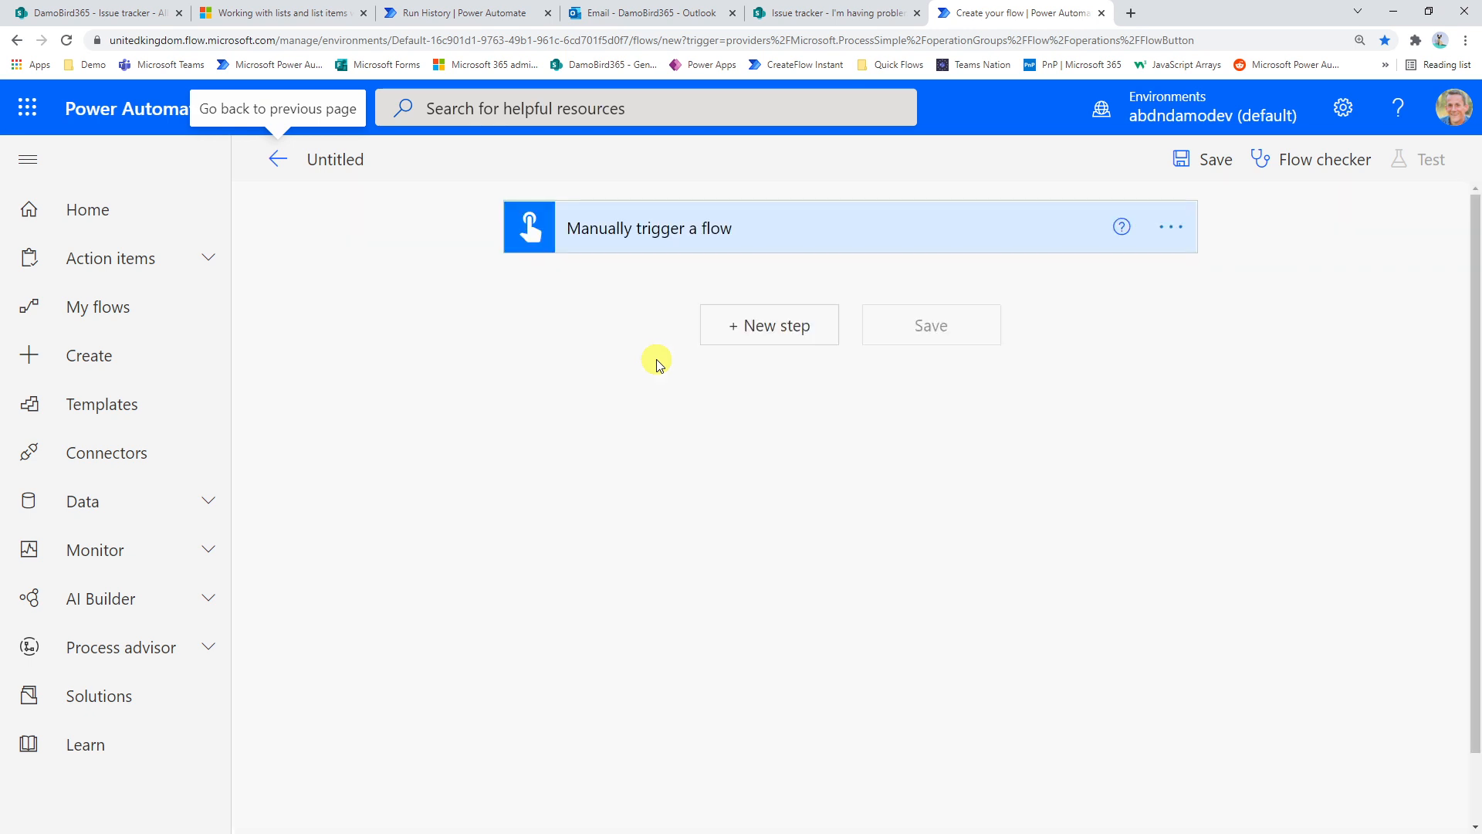
click(761, 330)
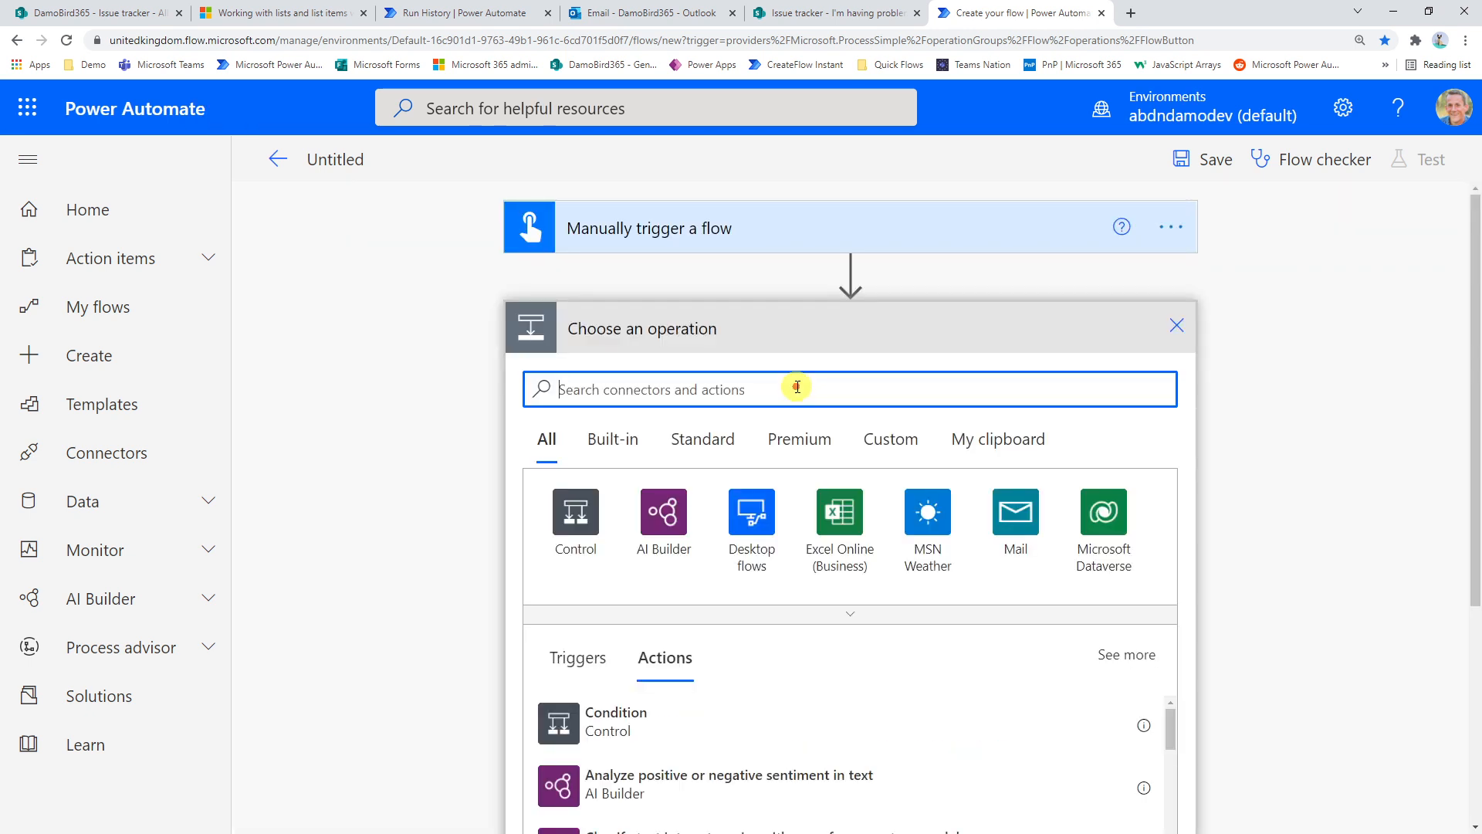
text(sharepoint)
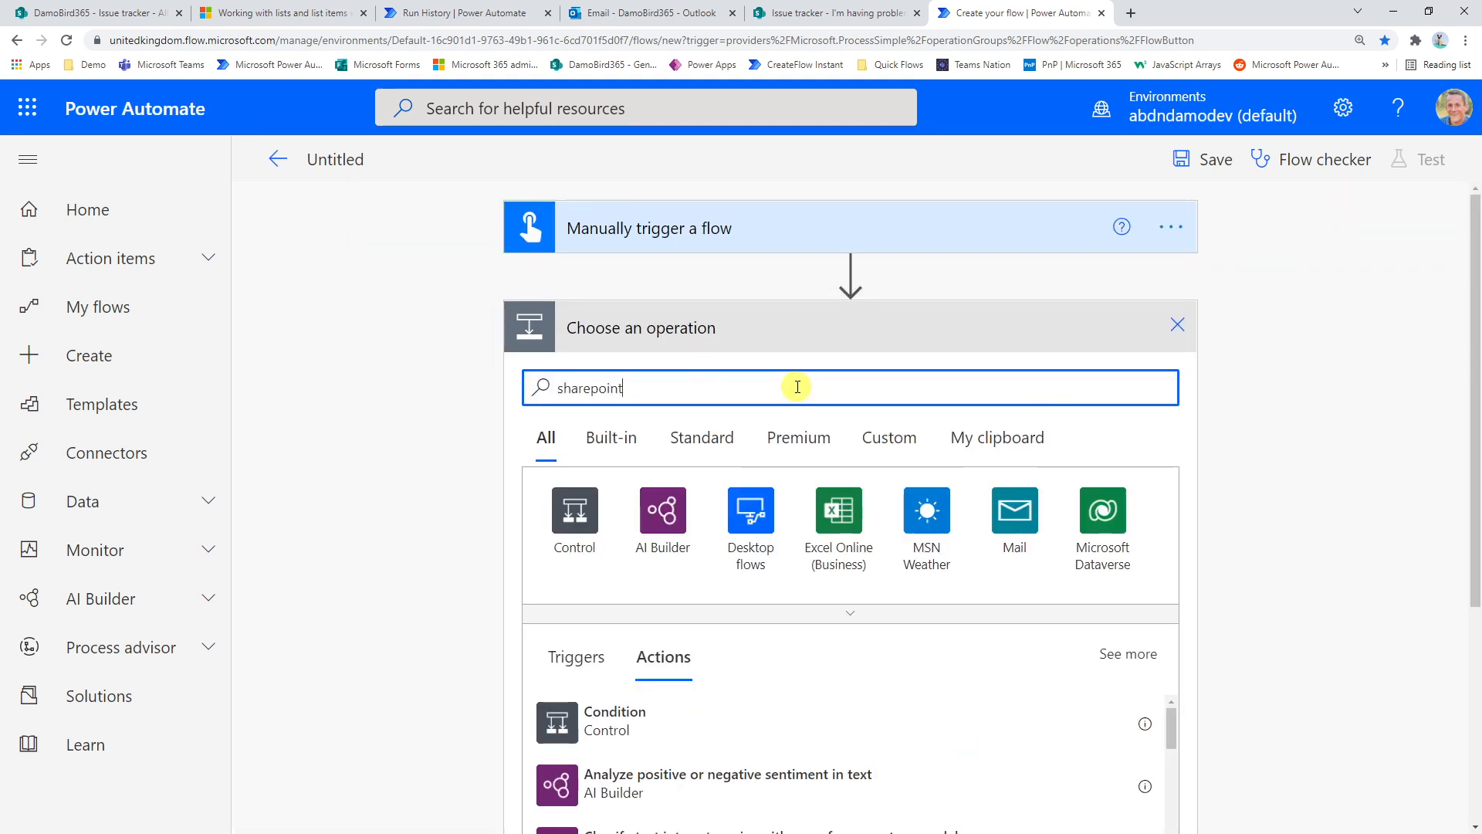
text( http)
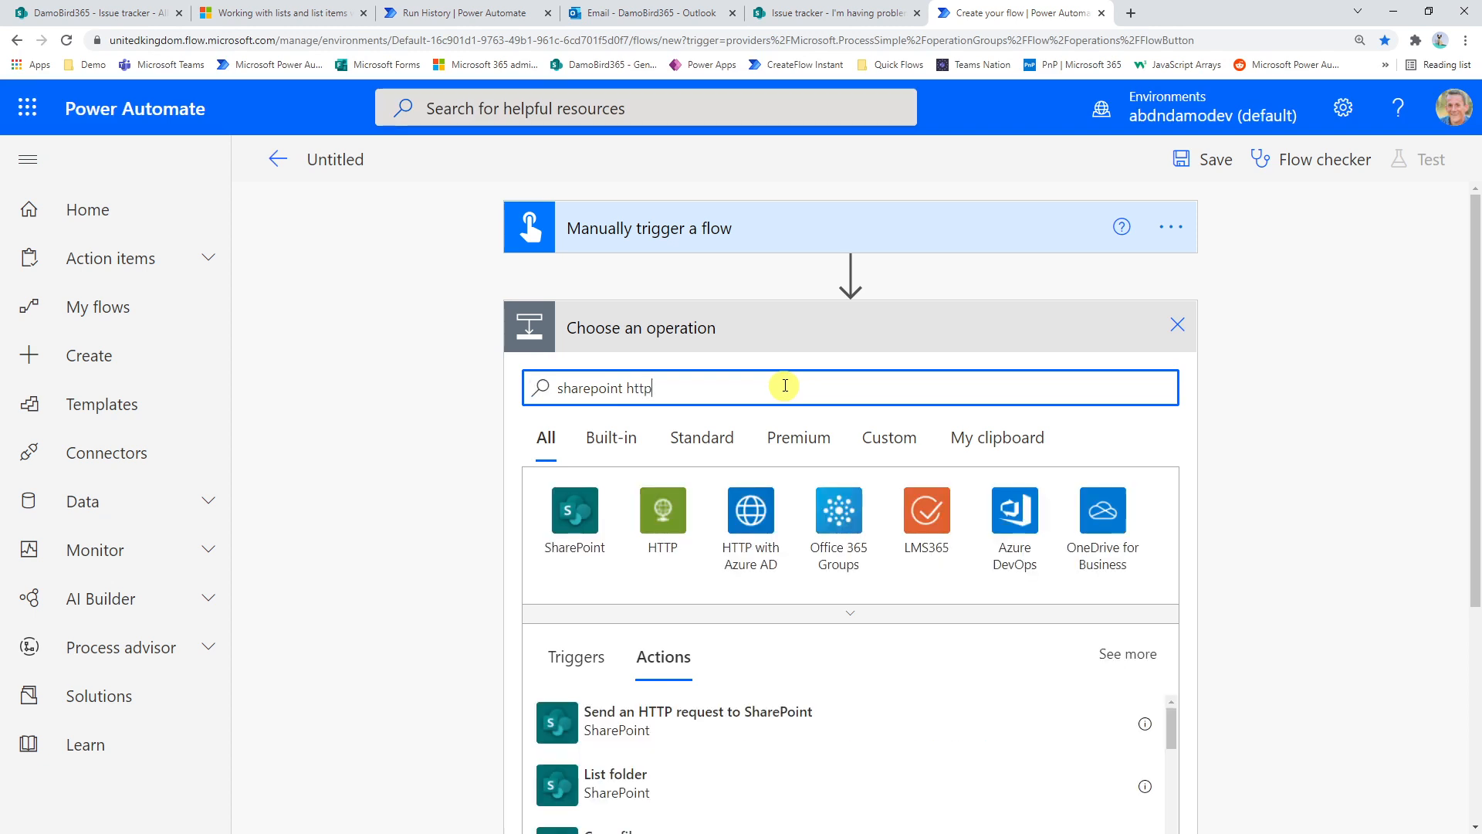
click(704, 717)
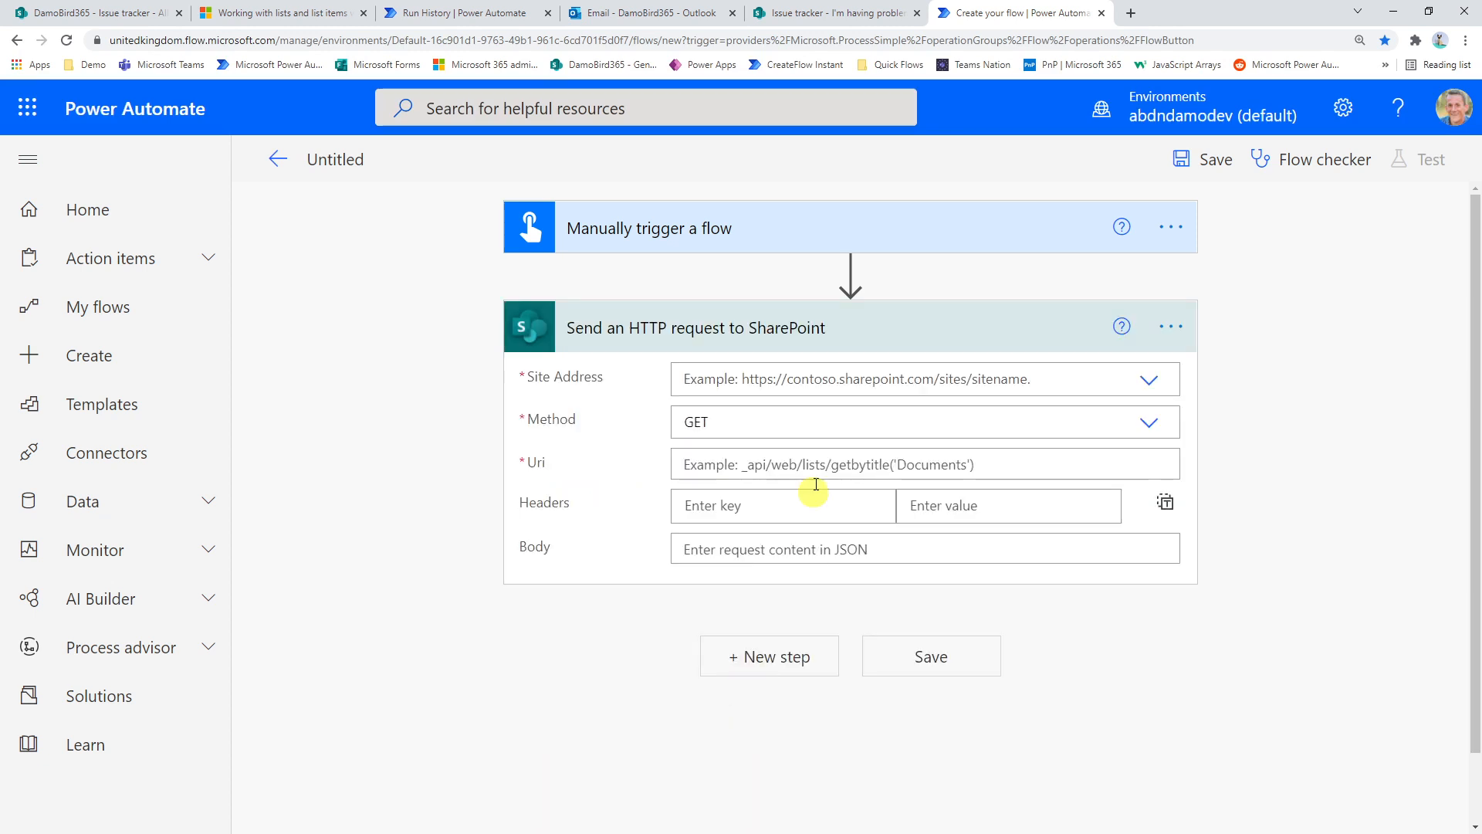
Target the DamoBird365 site and set the request URI to _api/web/lists/getbytitle('Issue Tracker')/items('ITEMID')/Comments
click(1081, 388)
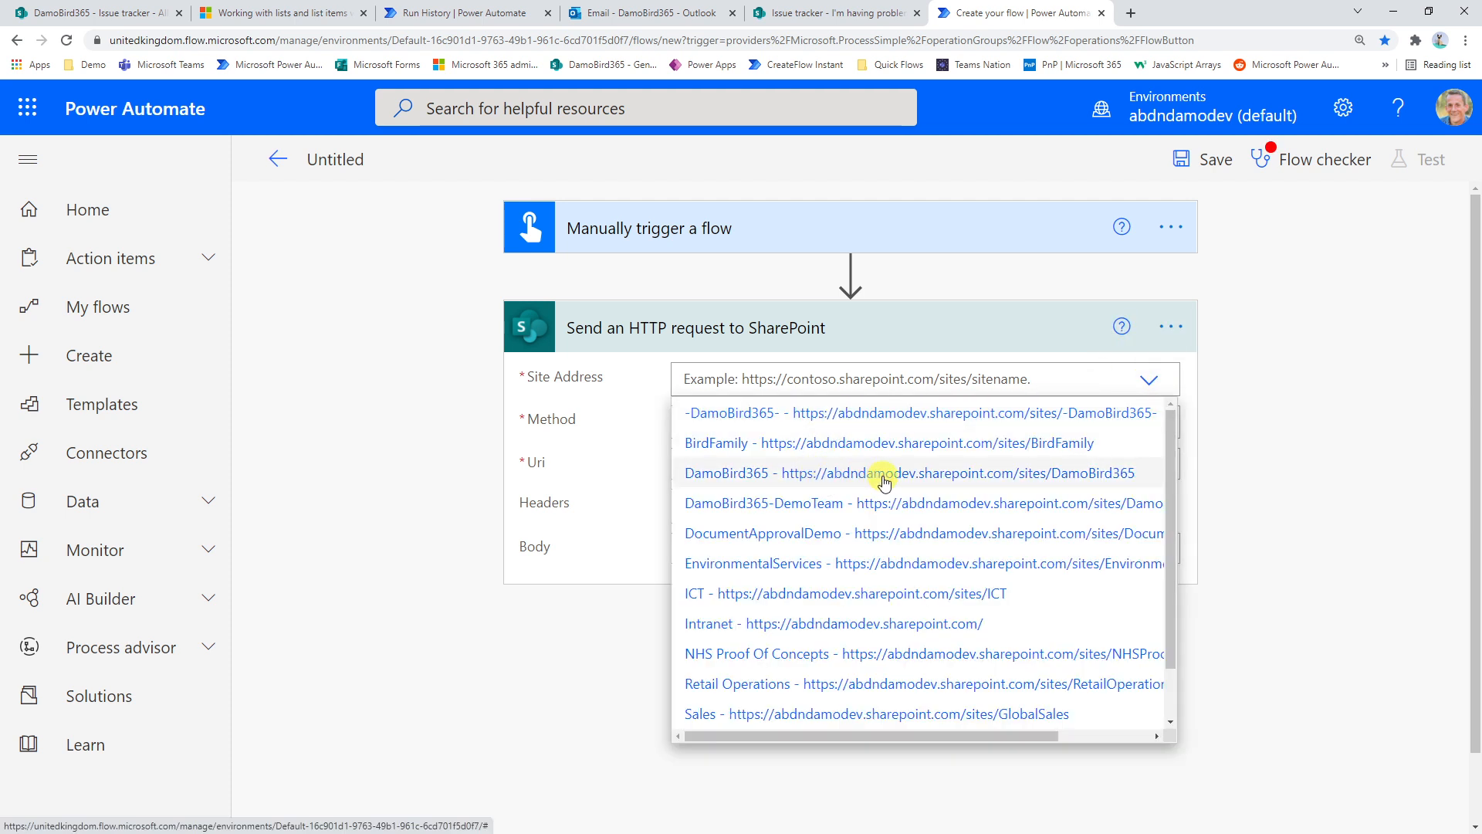
click(884, 481)
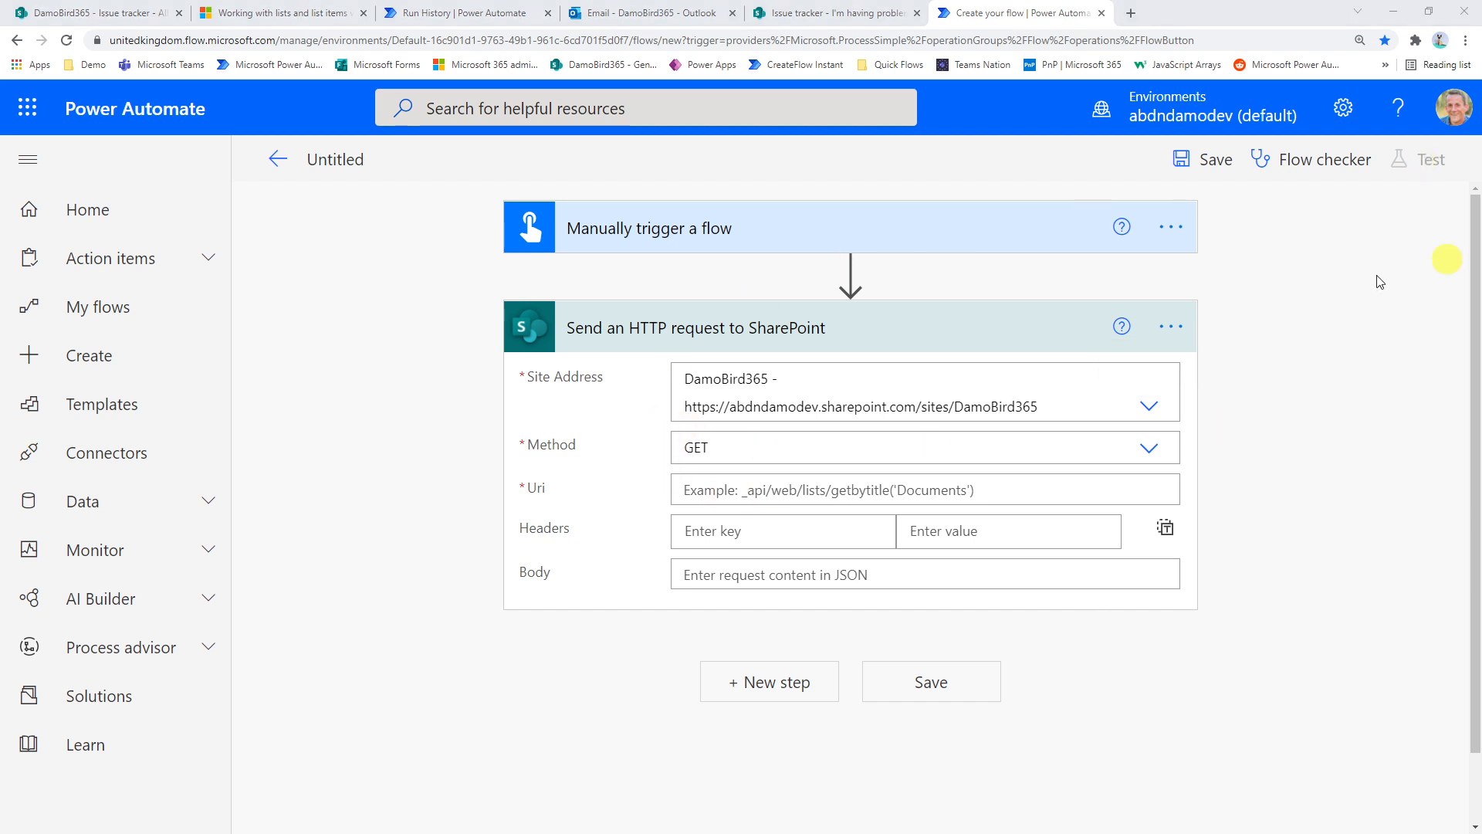
click(689, 491)
text(_api/web/lists/getbytitle('LISTNAME')/items('ITEMID')/Comments)
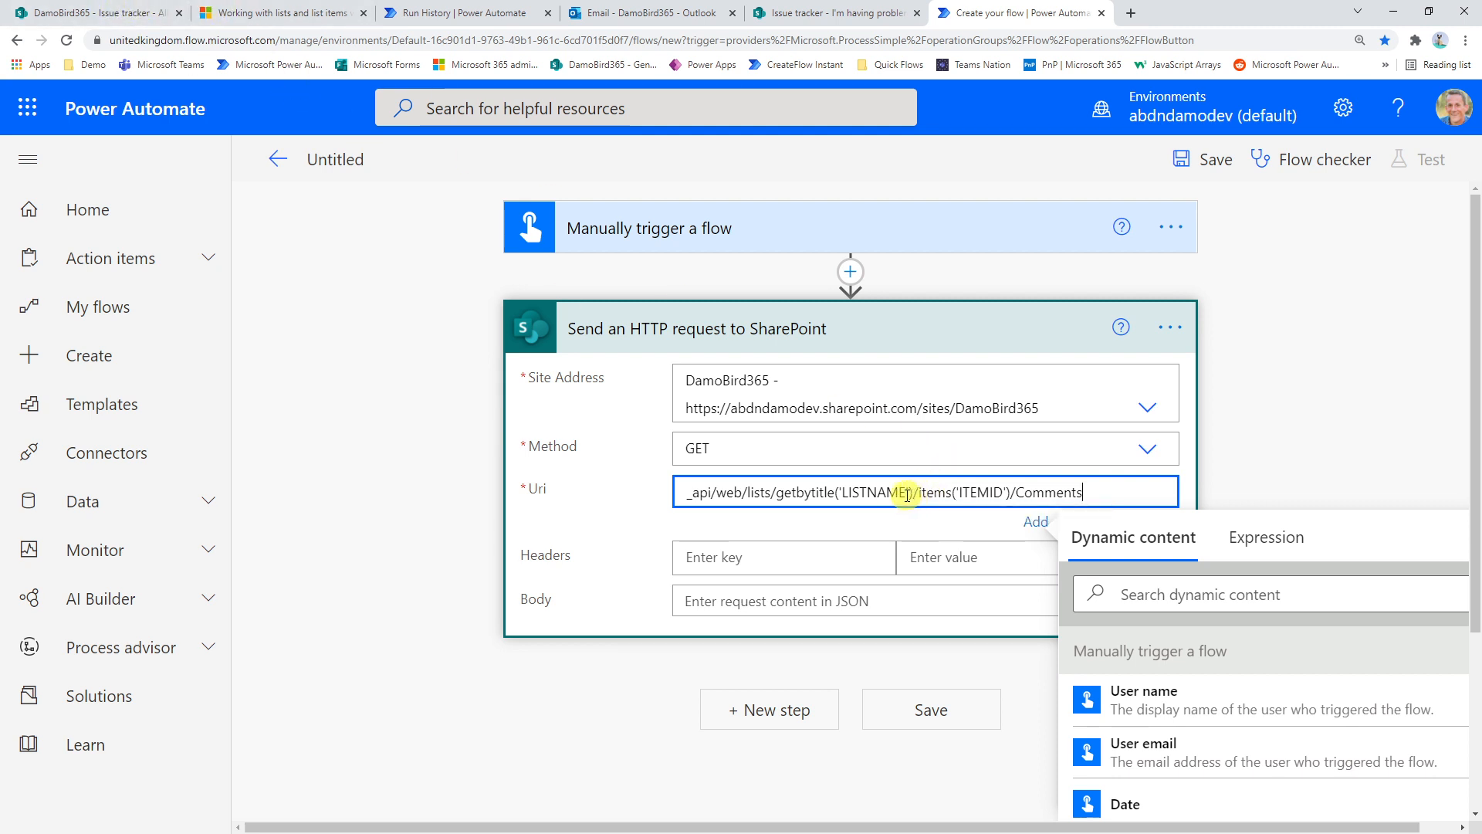
drag(905, 494, 845, 491)
text(Issue Tracker)
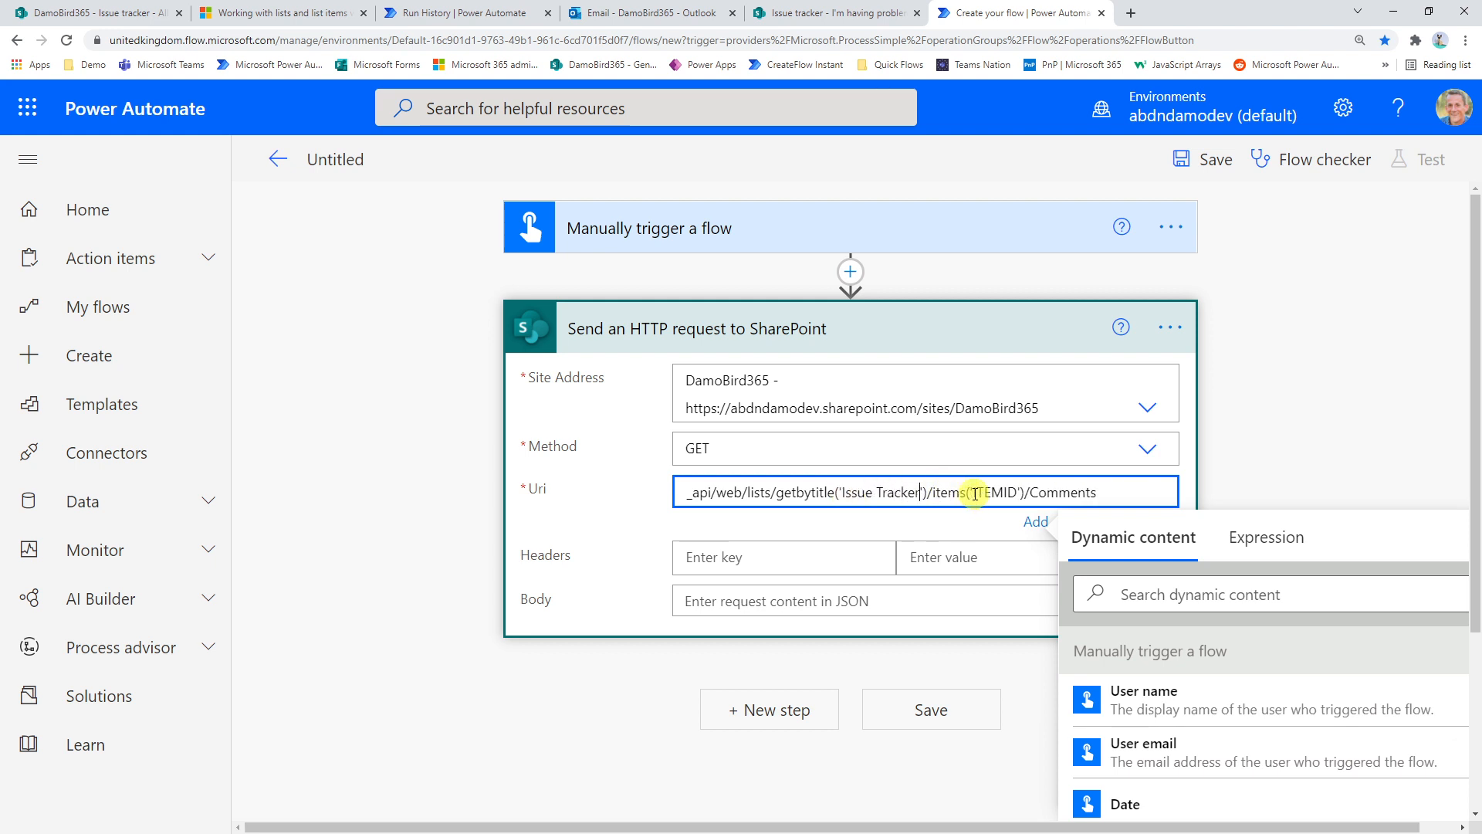
Look up the microphone item's ID in the Issue tracker list and replace the ITEMID placeholder in the URI with 11
drag(973, 494, 1019, 495)
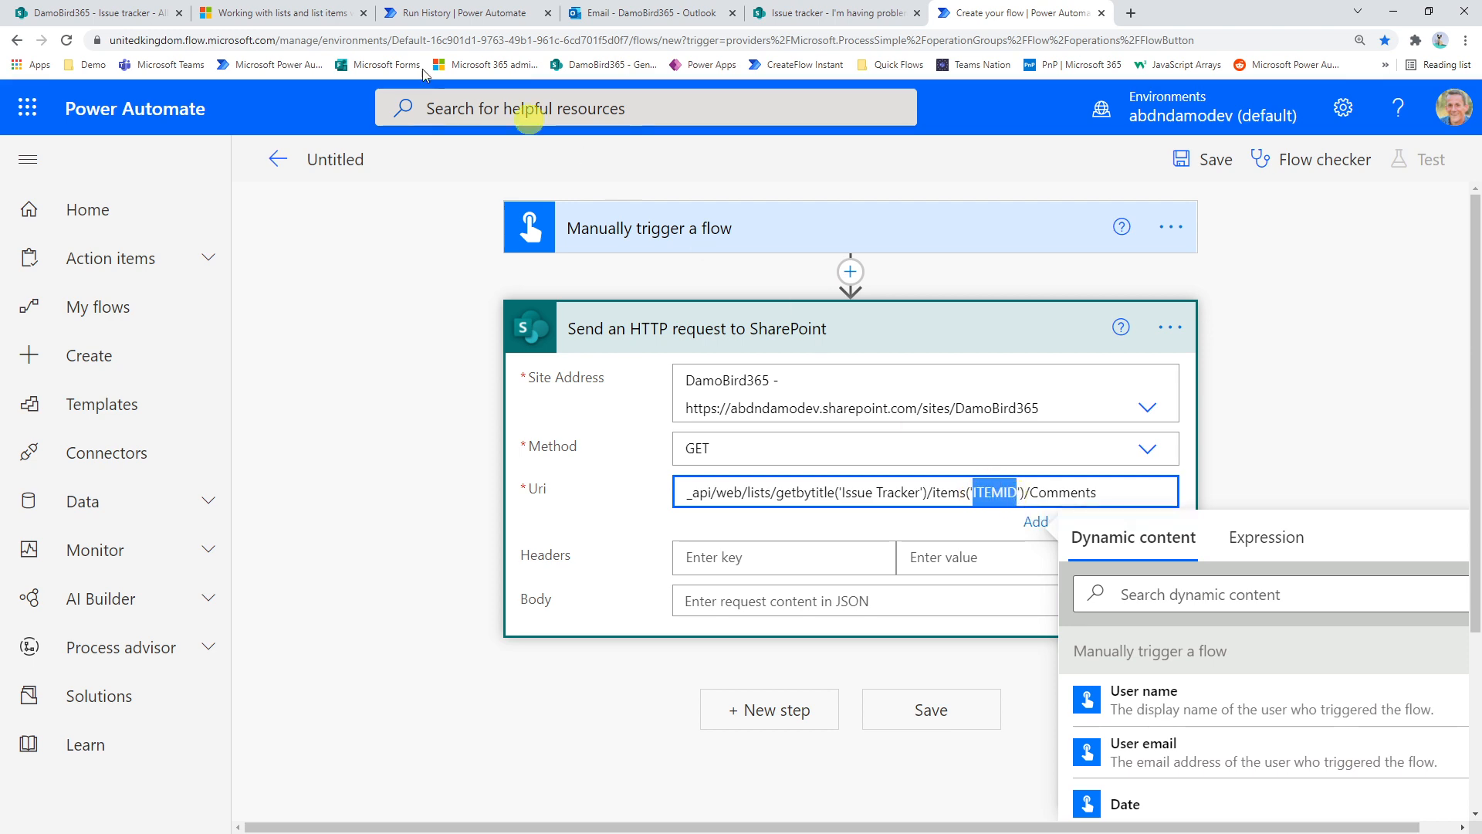
click(71, 13)
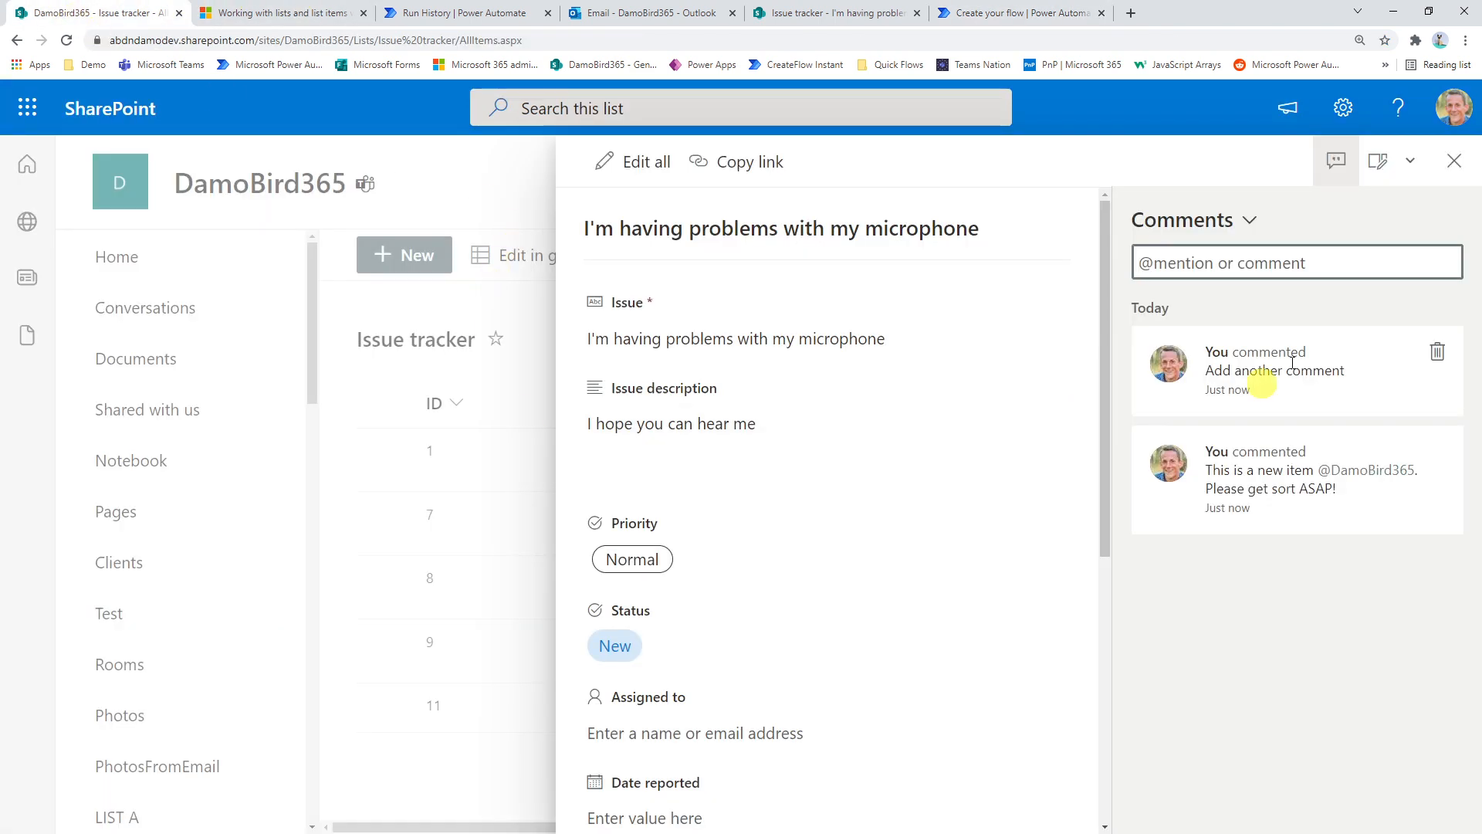
click(1455, 161)
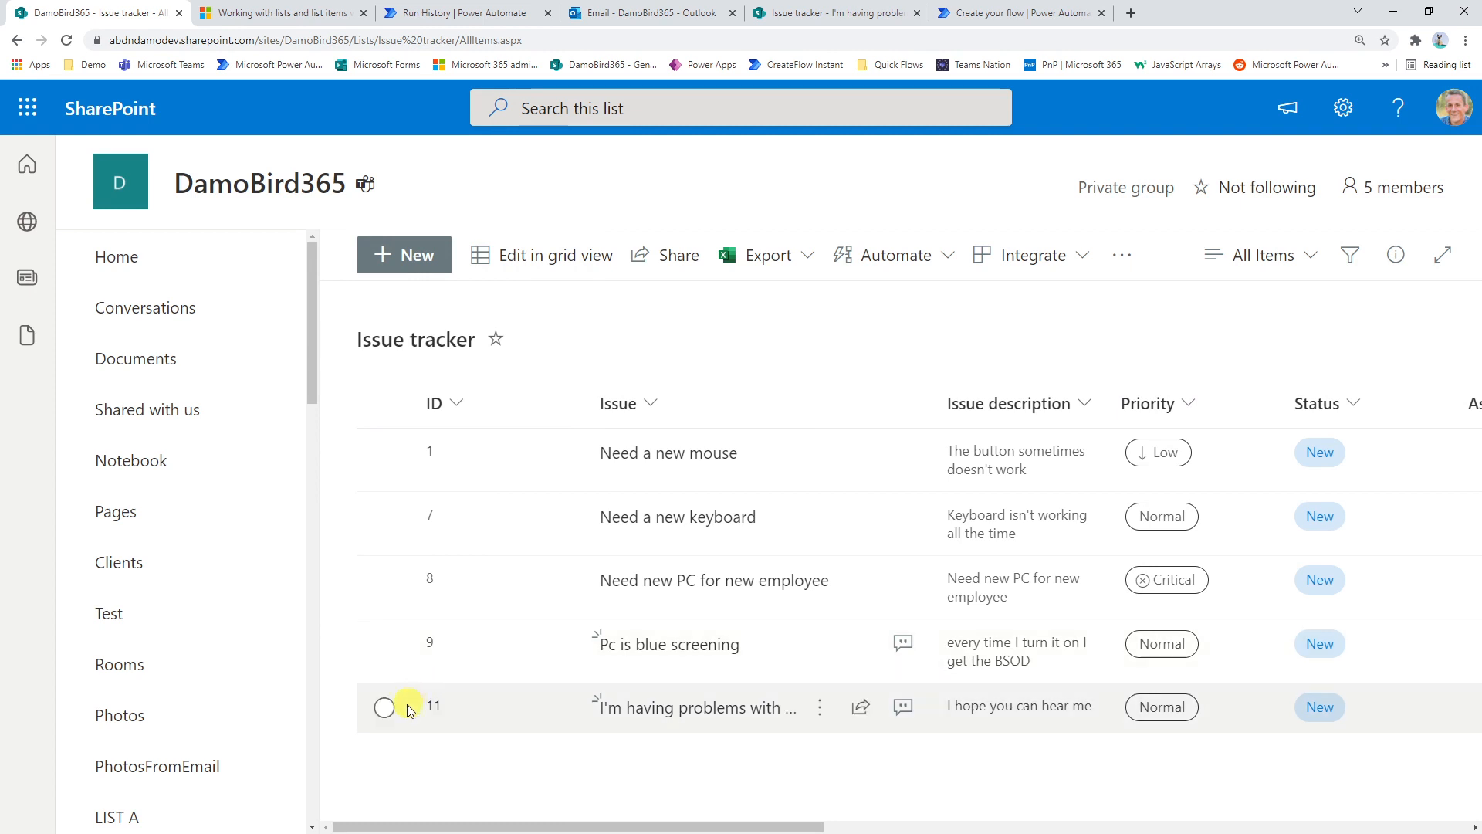
click(1020, 12)
text(11')/Comments)
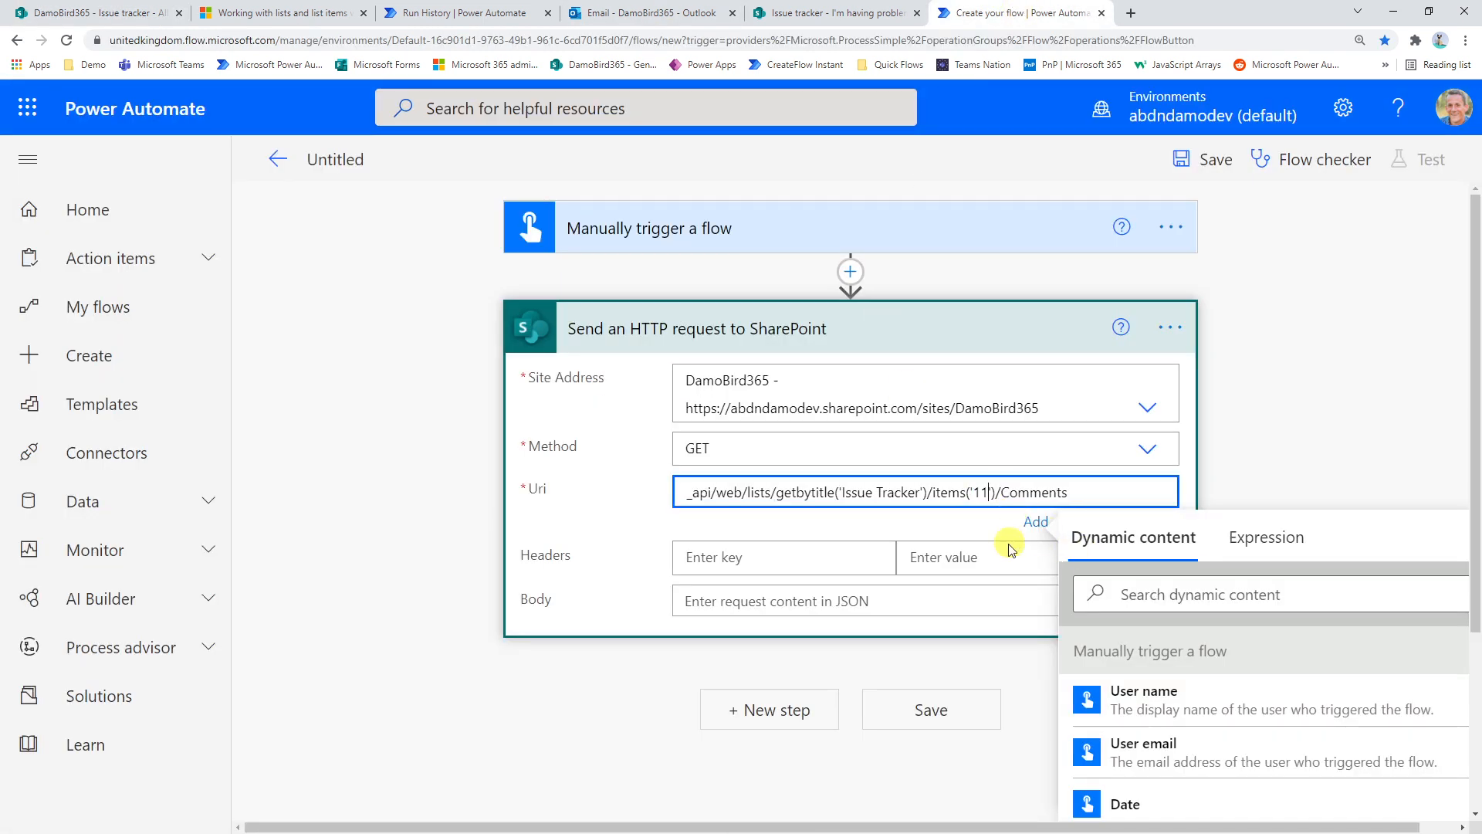
click(740, 560)
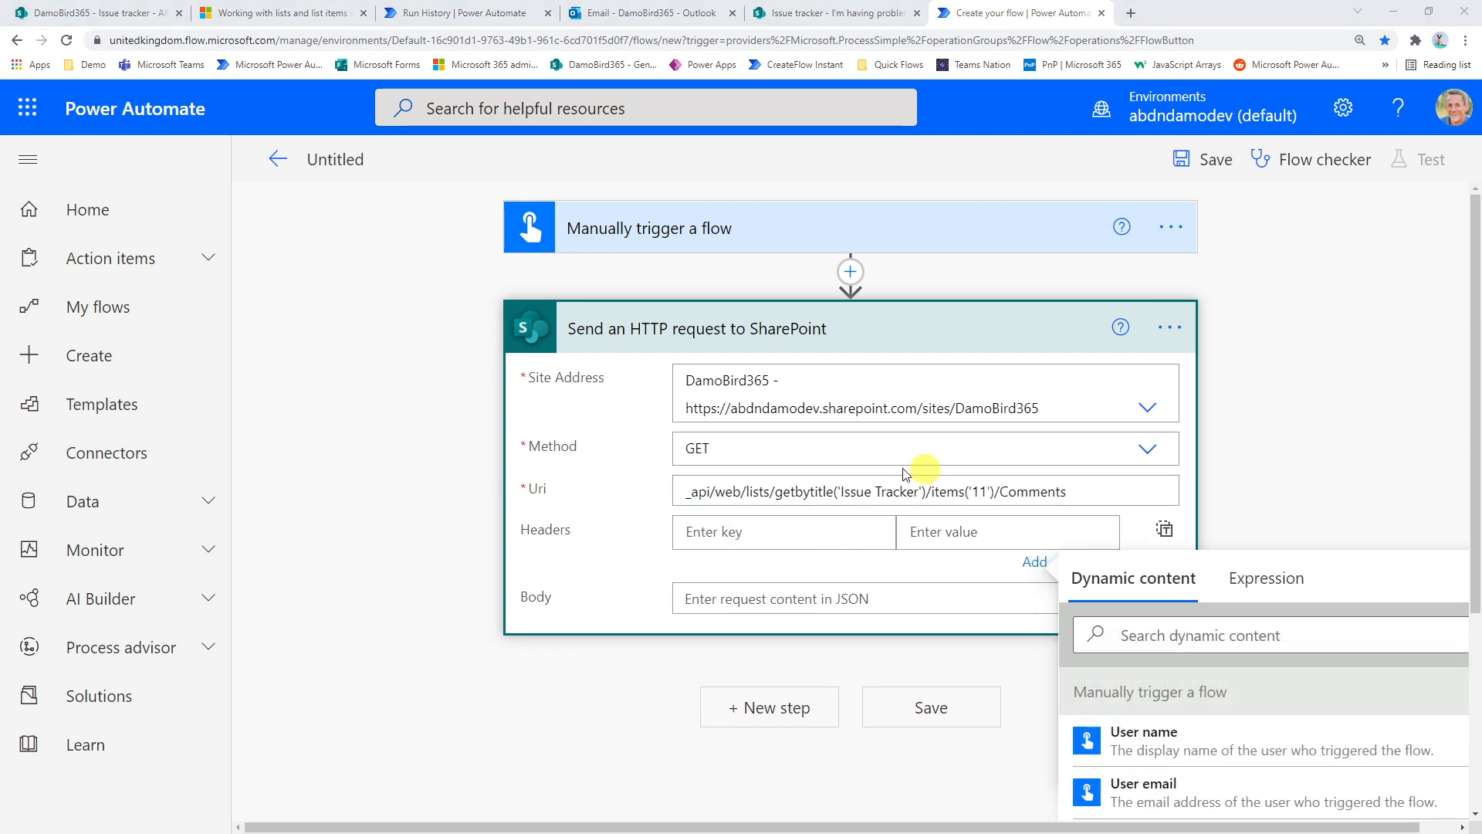
Add a request header with the key accept and the value application/json;odata=verbose to the SharePoint HTTP action
click(776, 537)
text(accept)
click(968, 541)
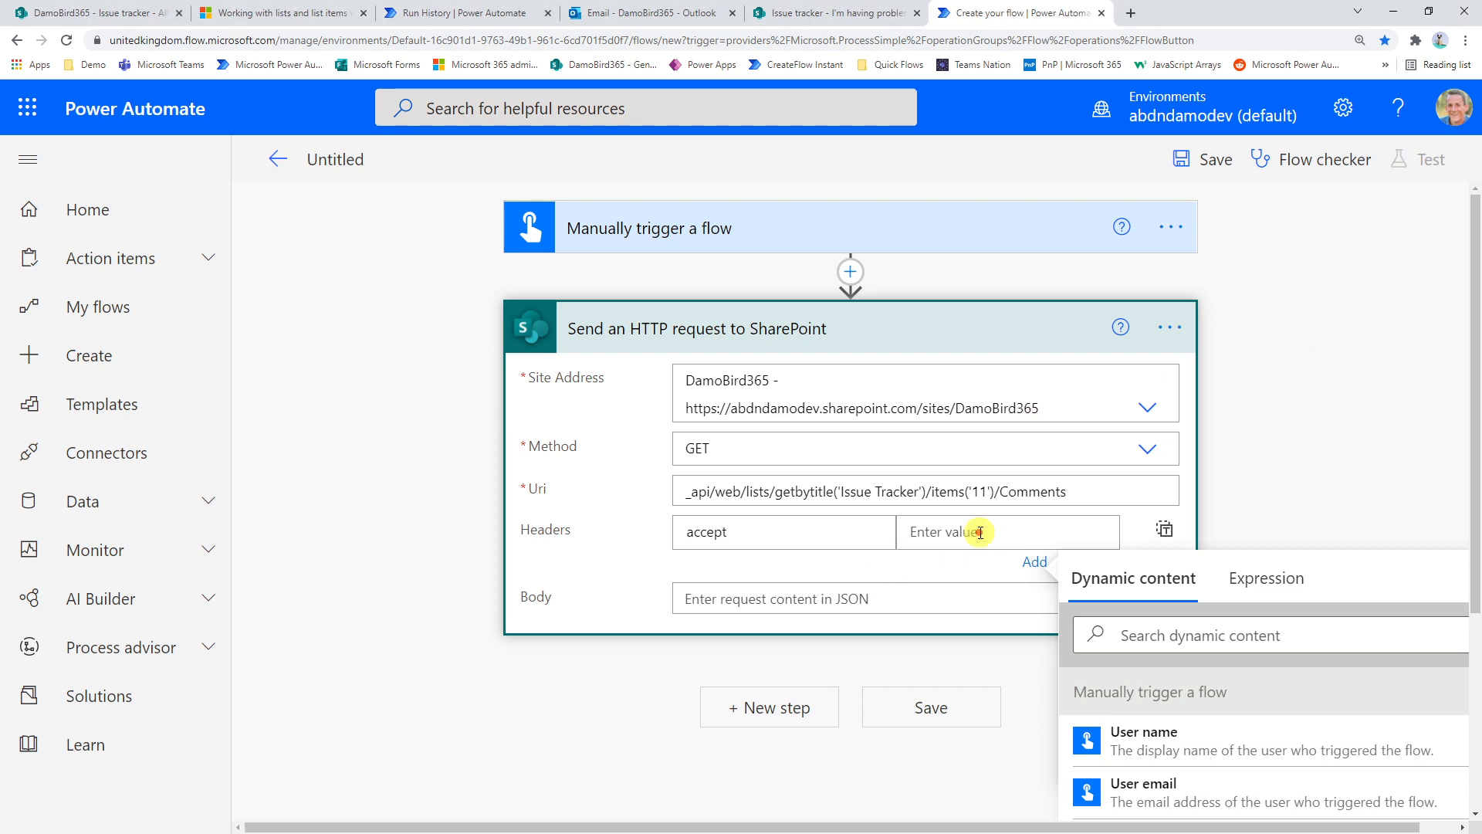
text(application/json;odata=verbose)
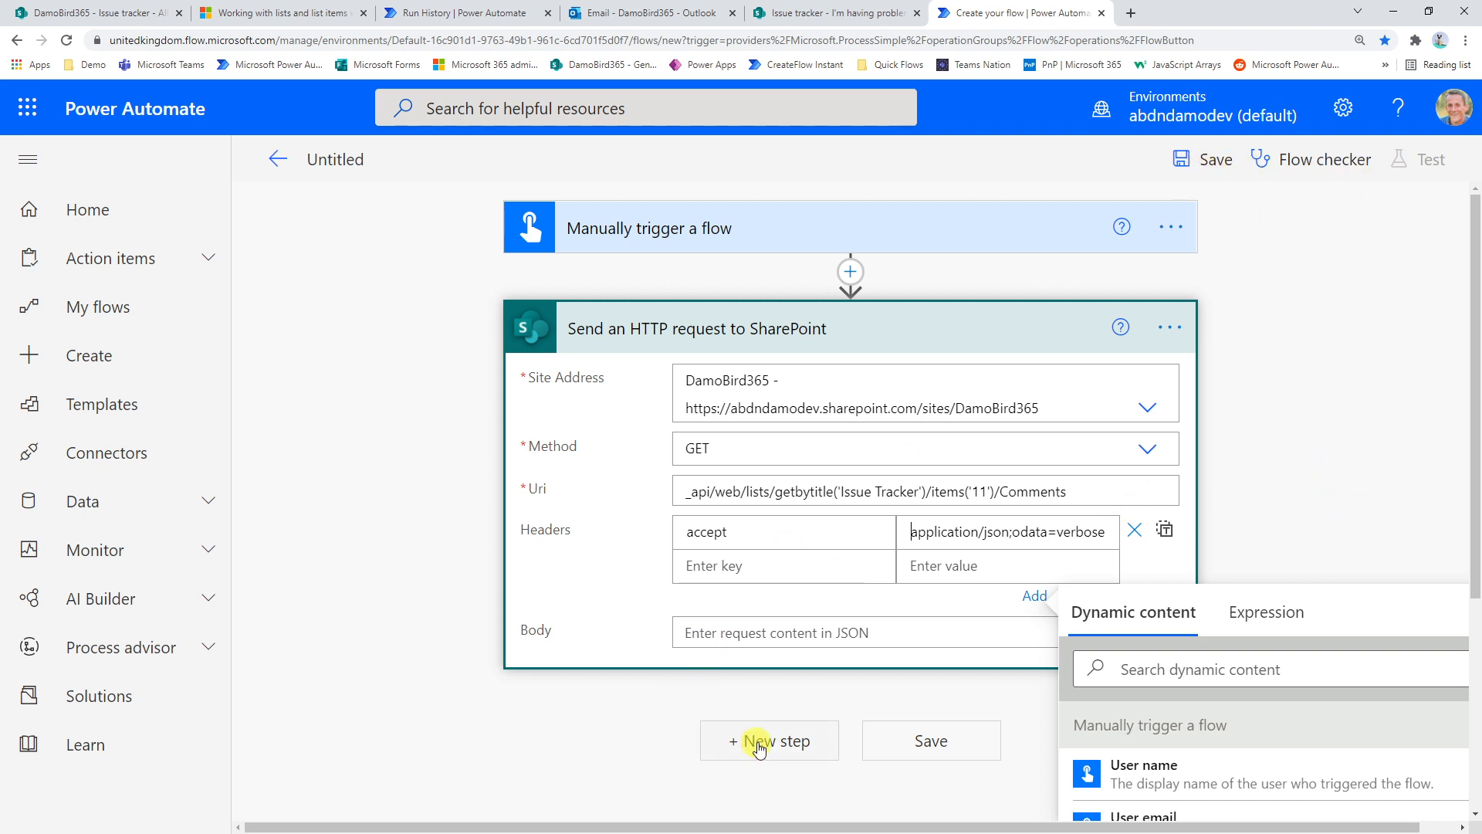
Save the flow, run it as a manual test, and open the finished run
click(1197, 164)
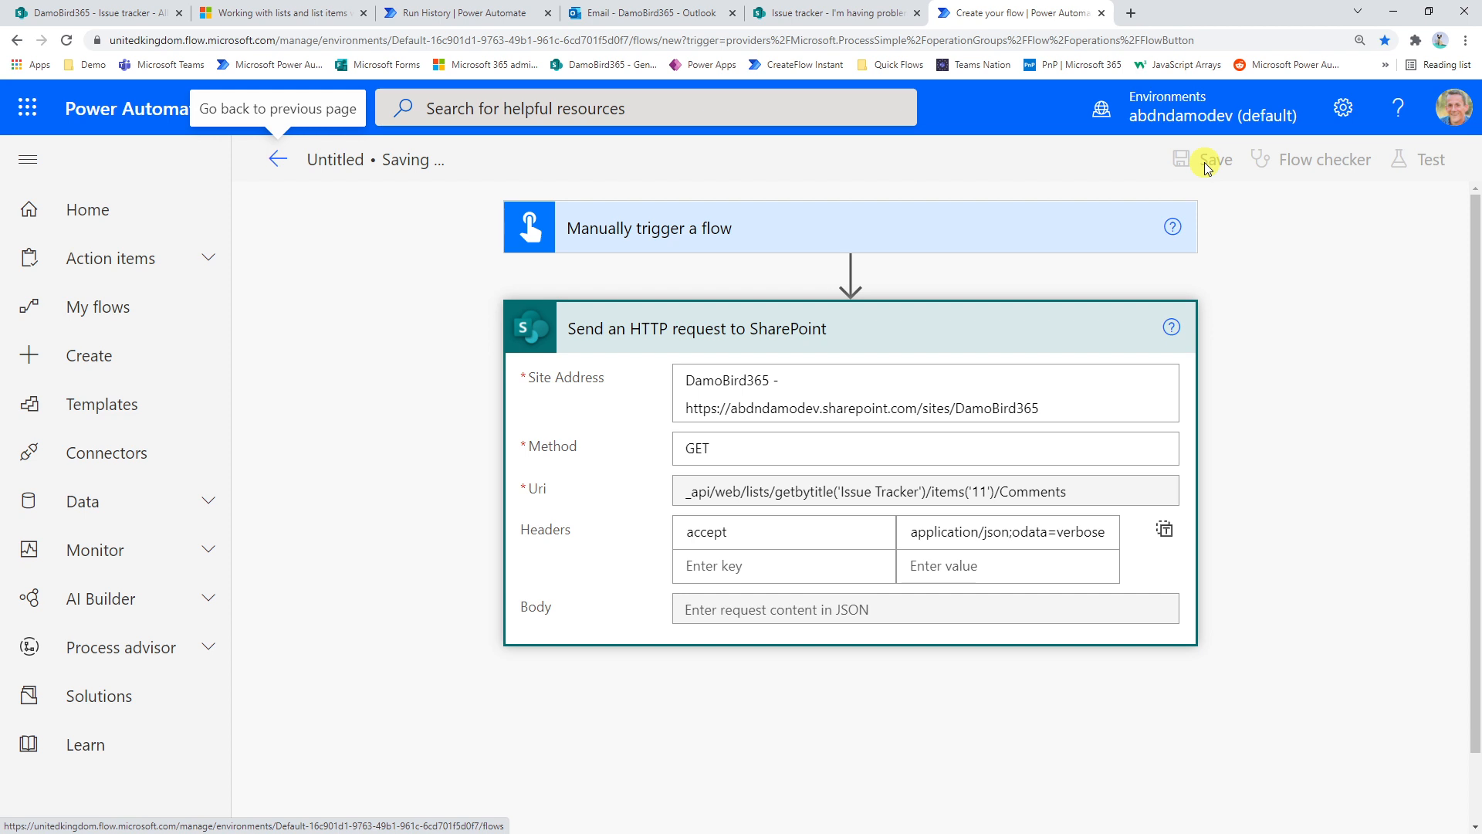
click(1429, 162)
click(1155, 225)
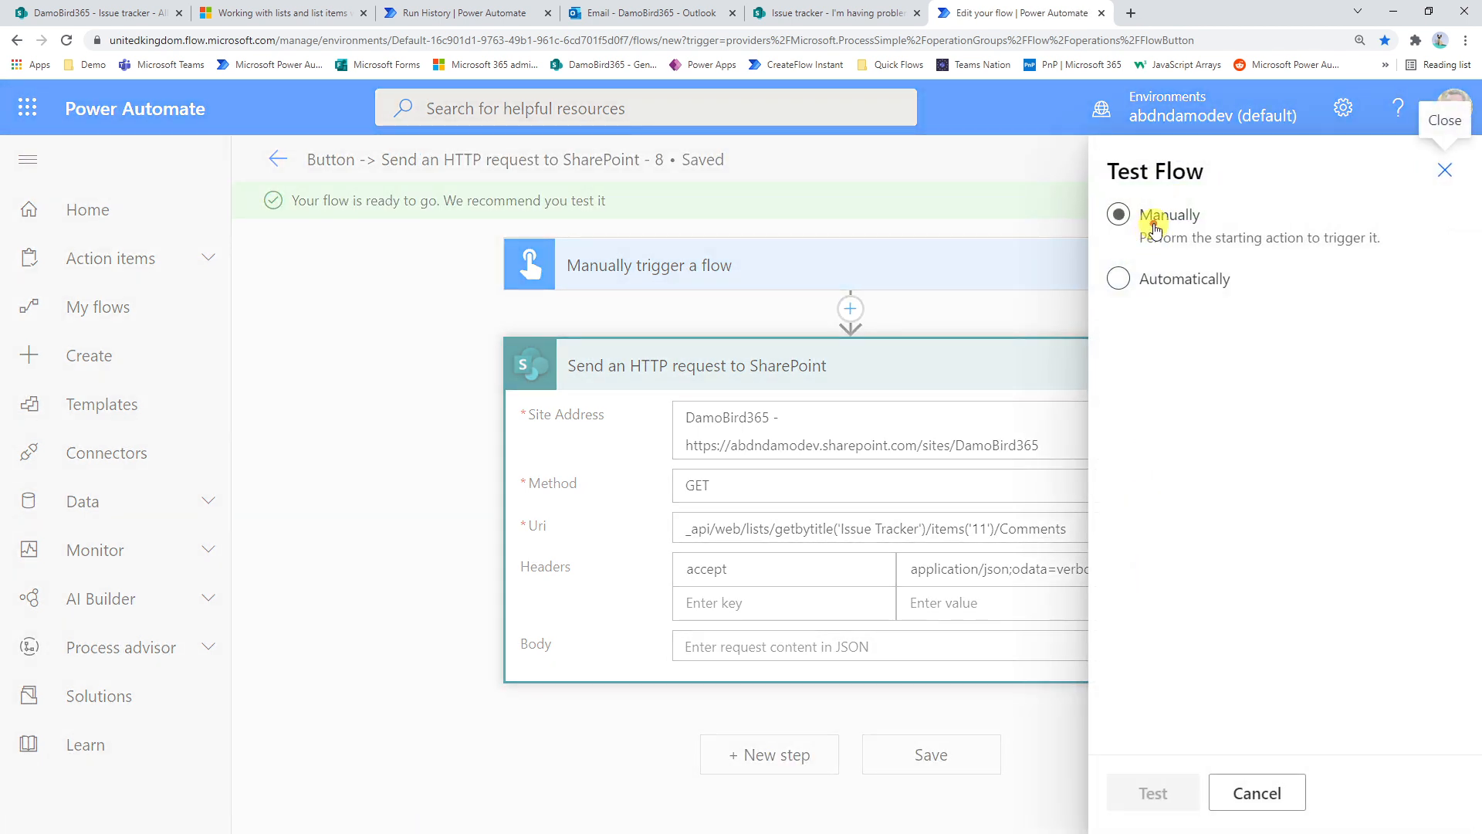
click(1156, 795)
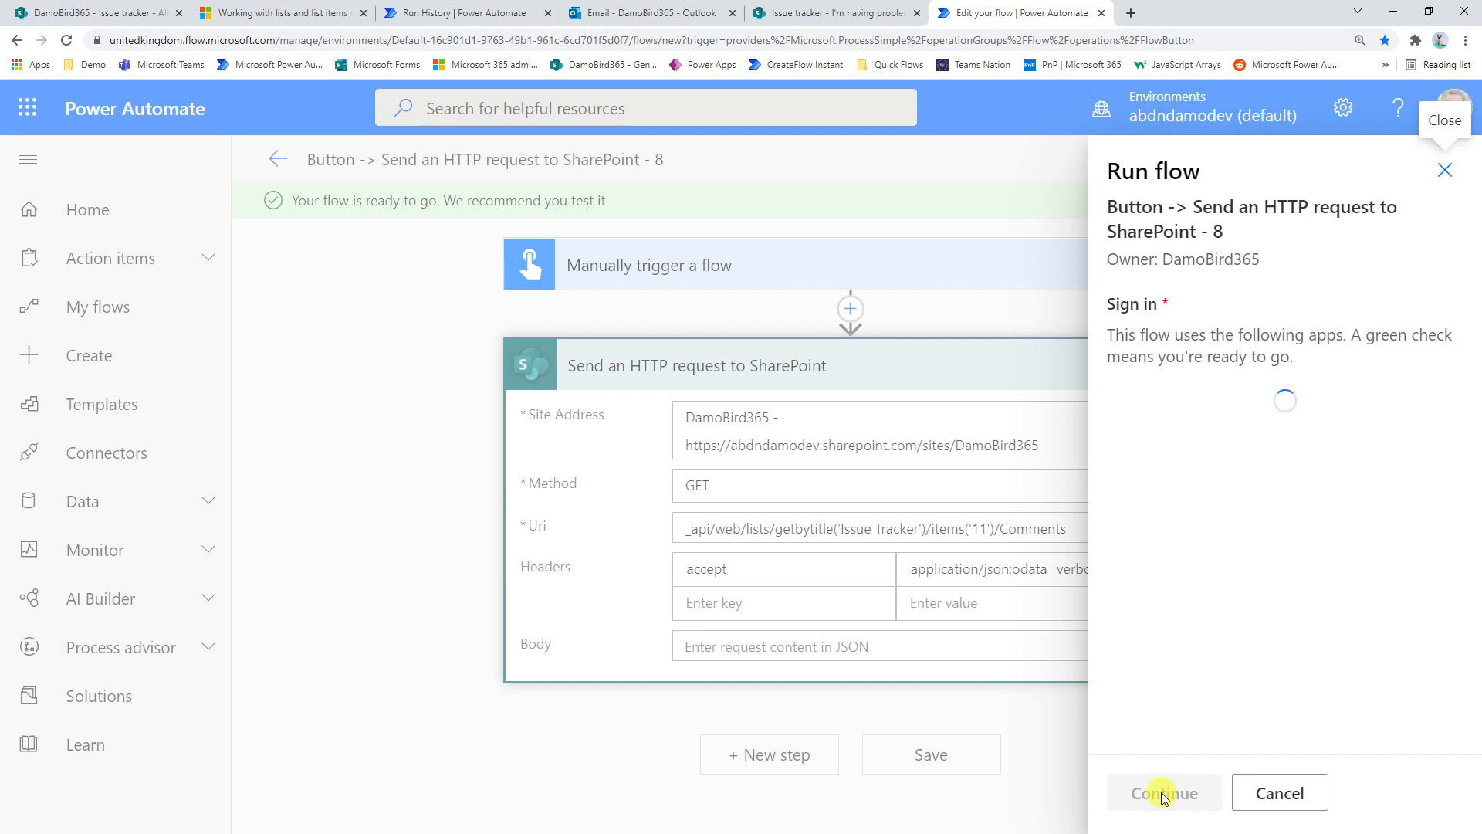
click(1163, 795)
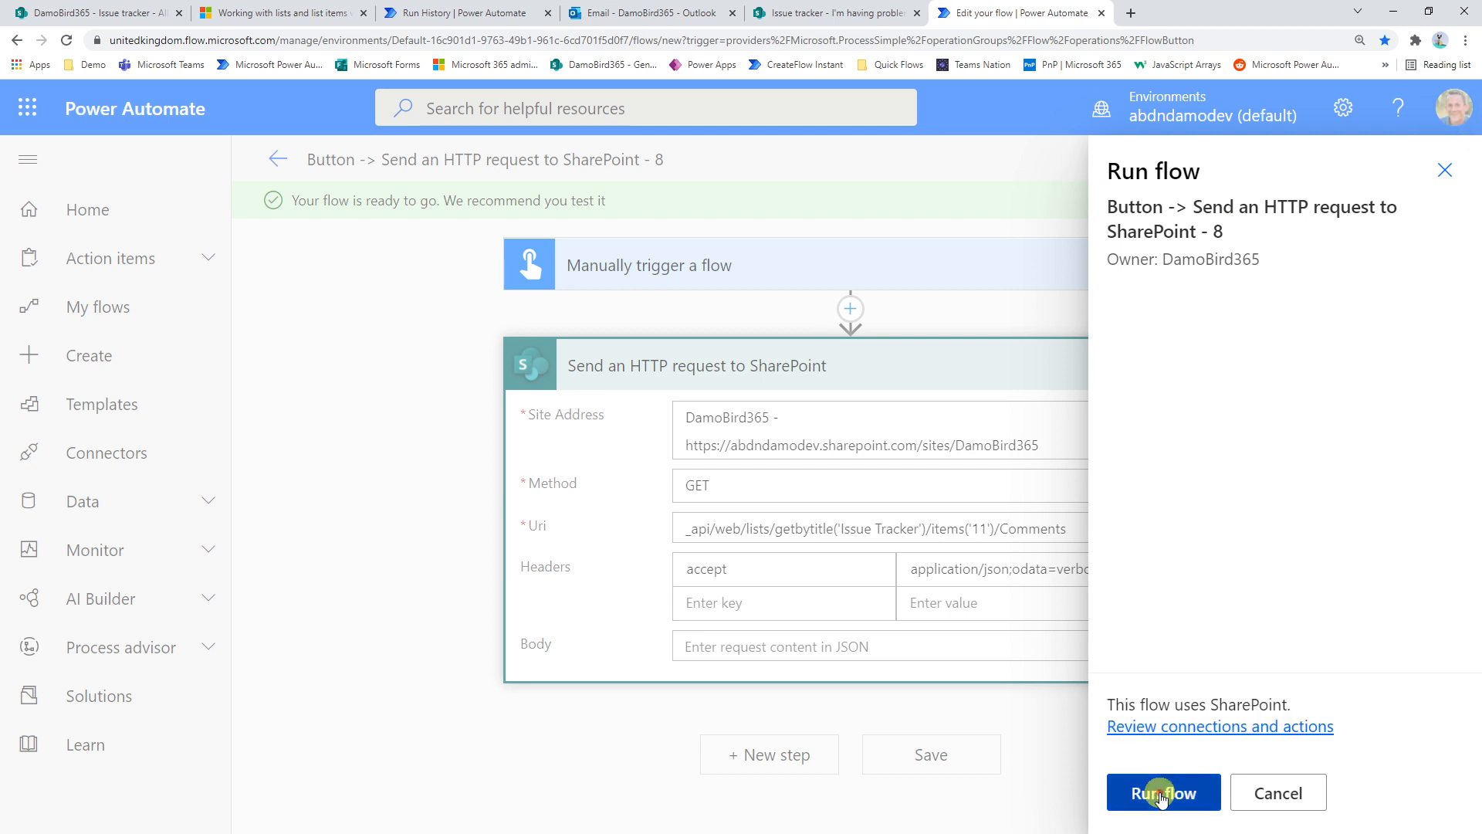
click(1162, 795)
click(1158, 793)
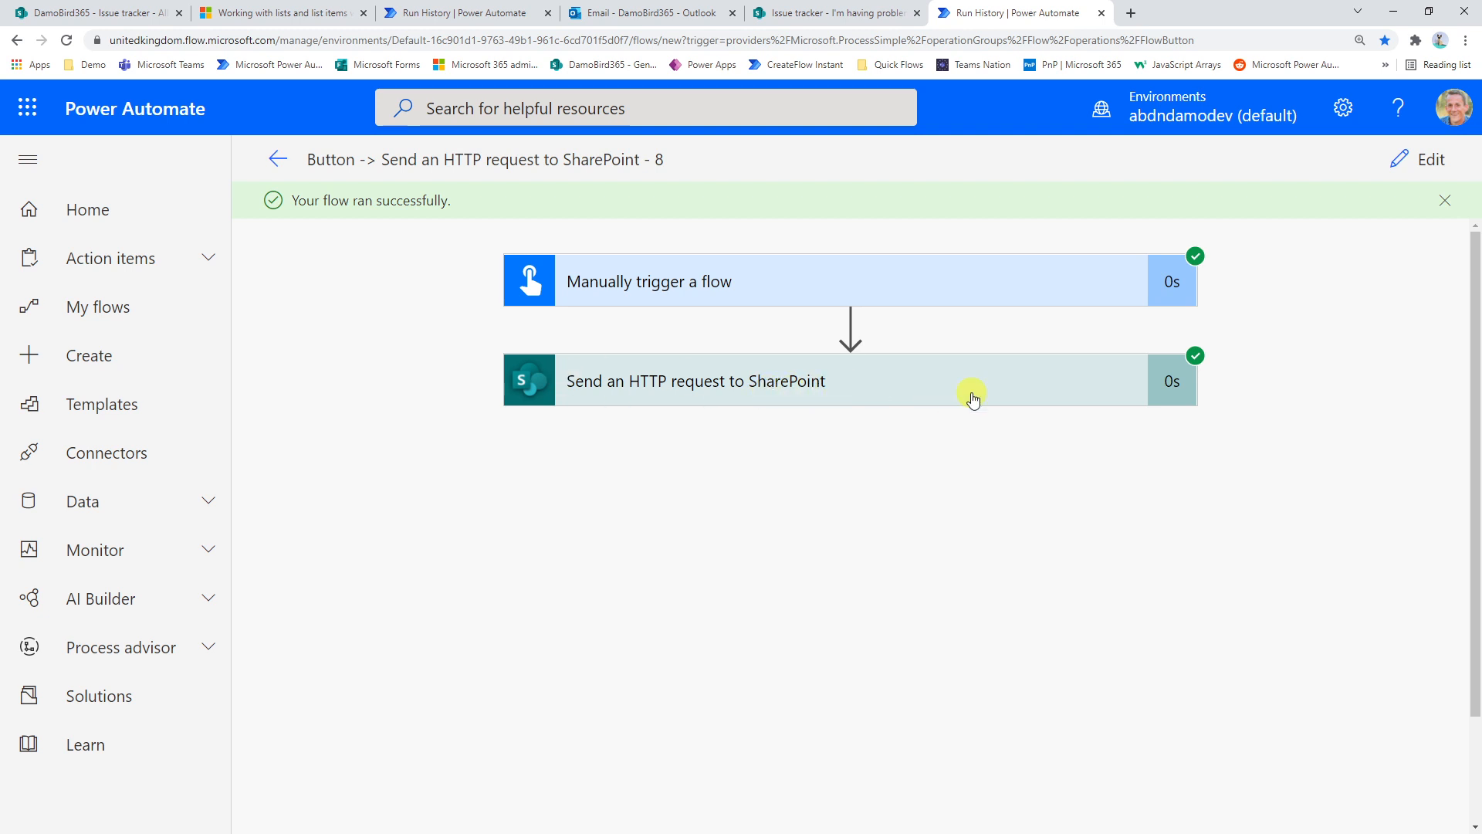
click(795, 386)
scroll(903, 505, down, 6)
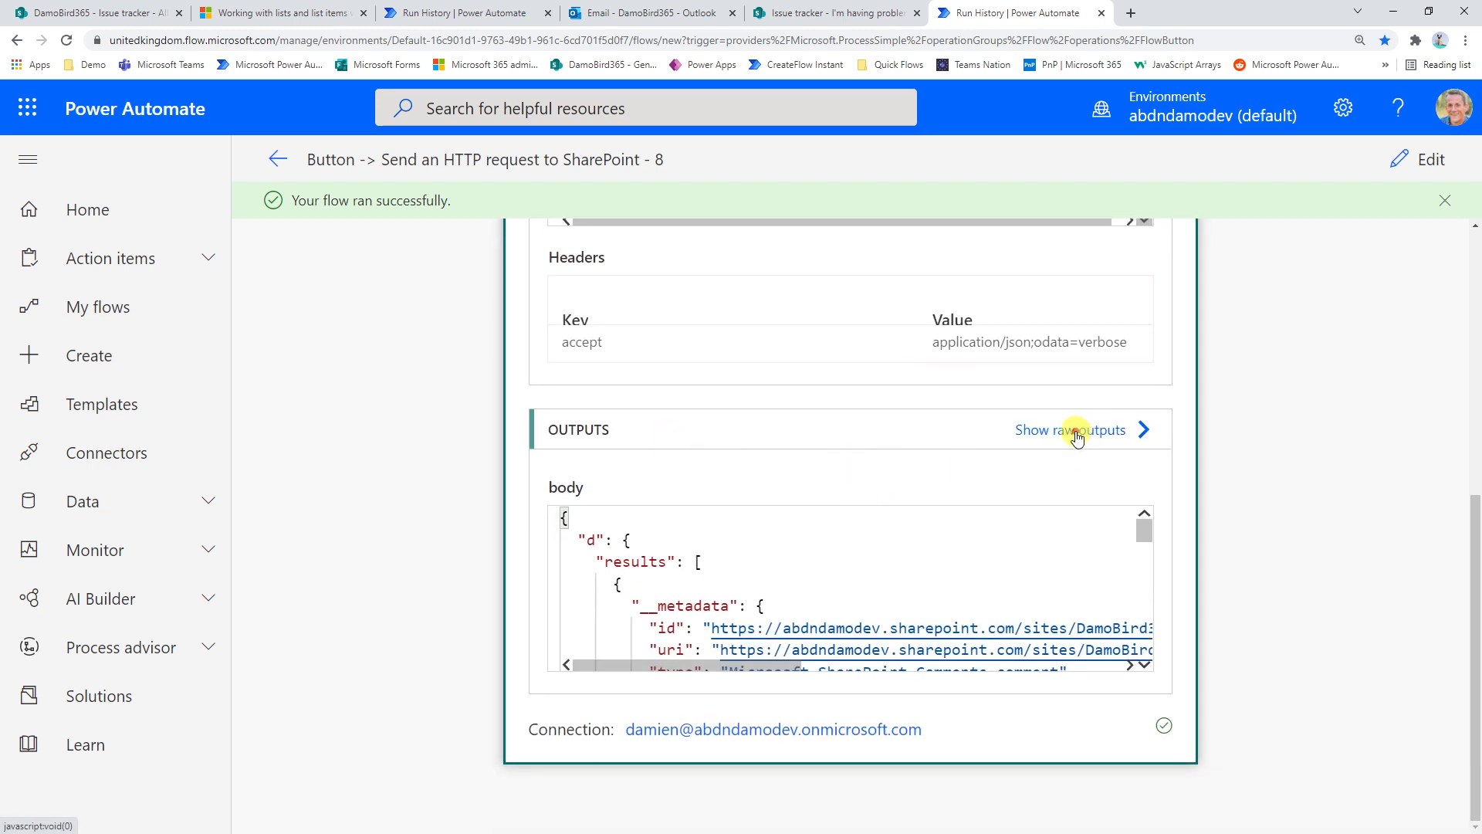
click(1077, 436)
scroll(1056, 451, down, 5)
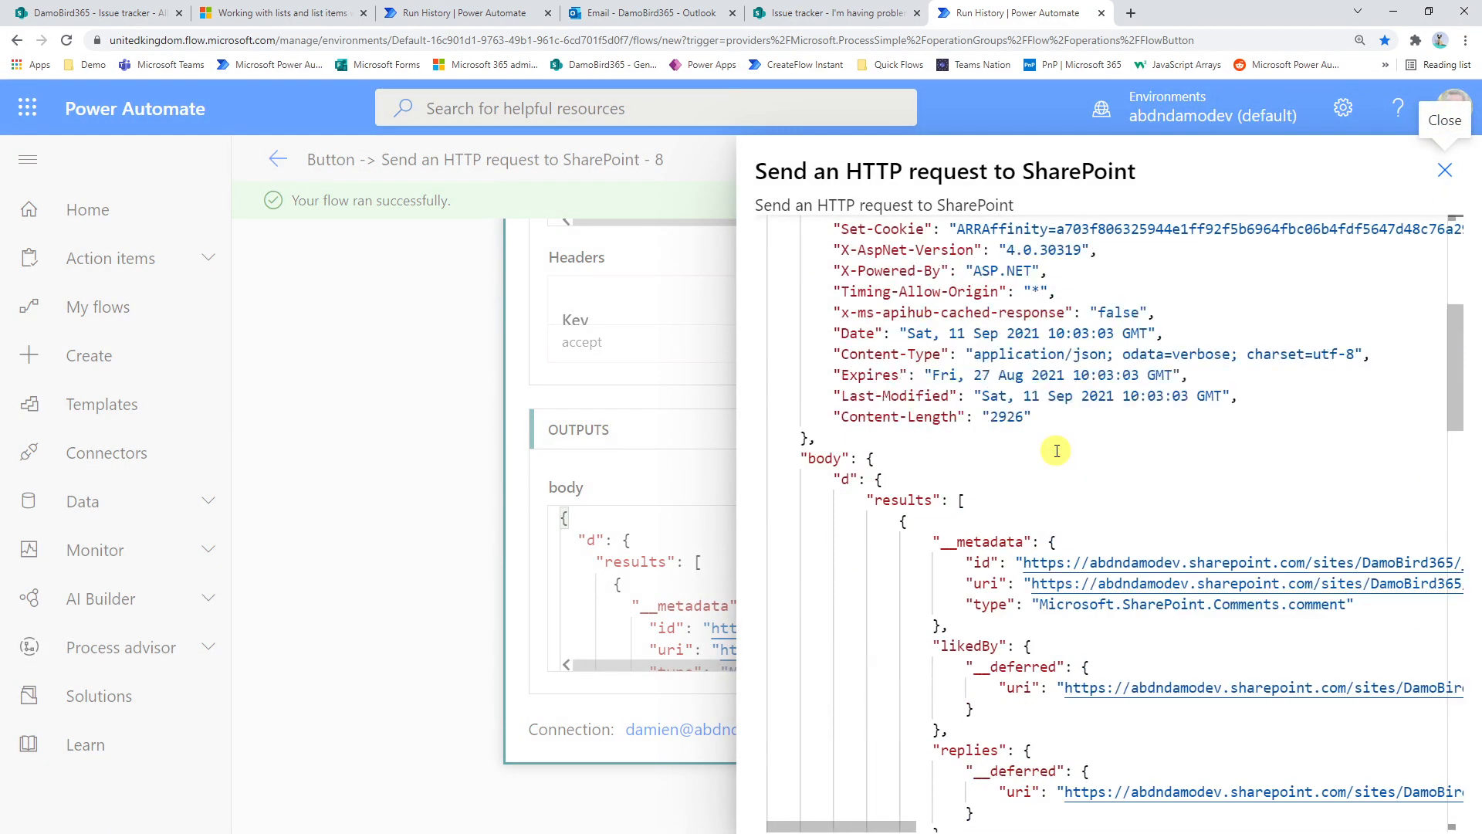
scroll(1057, 451, down, 3)
scroll(1057, 451, up, 2)
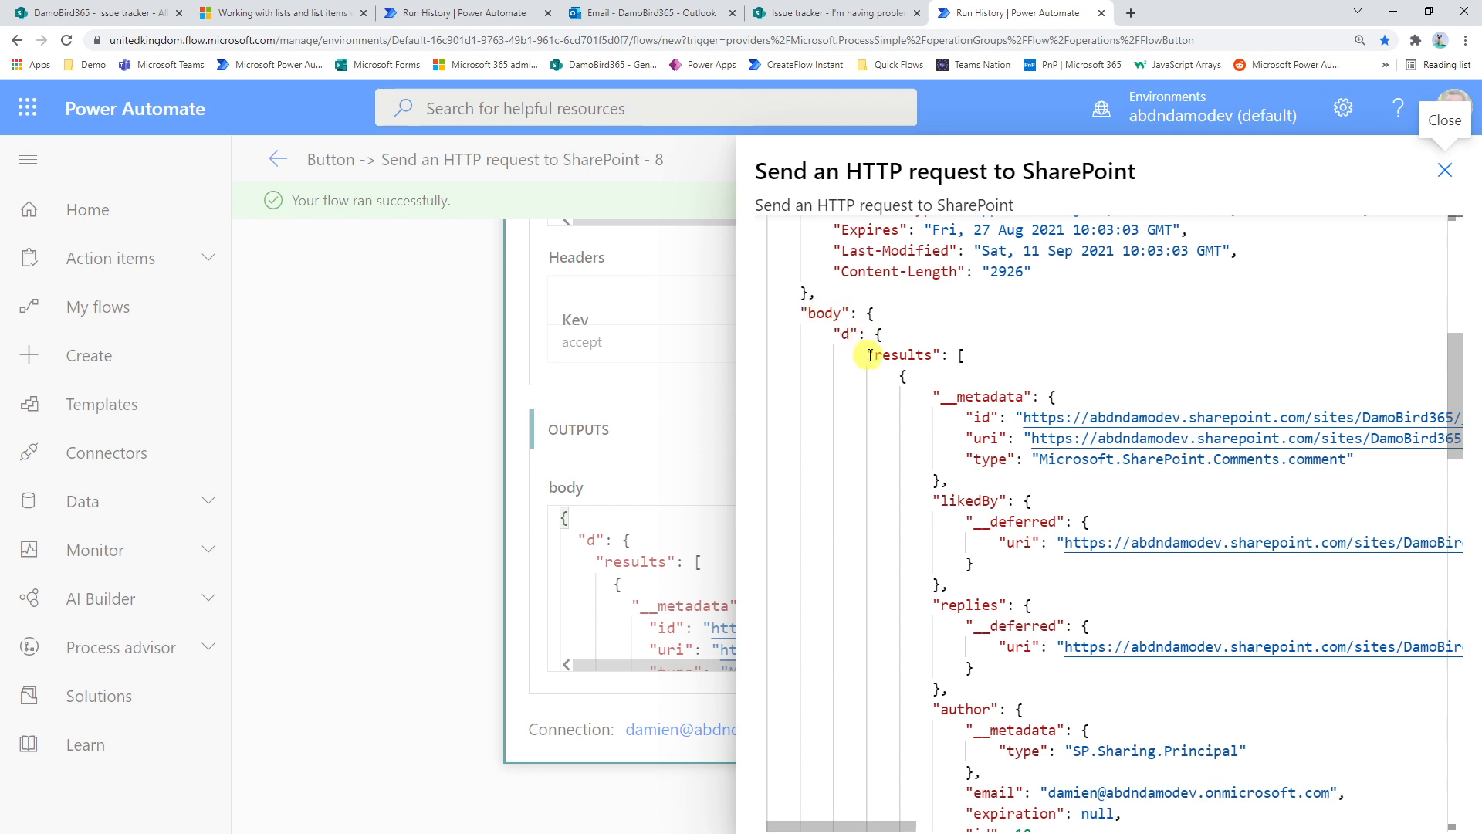
scroll(974, 396, down, 8)
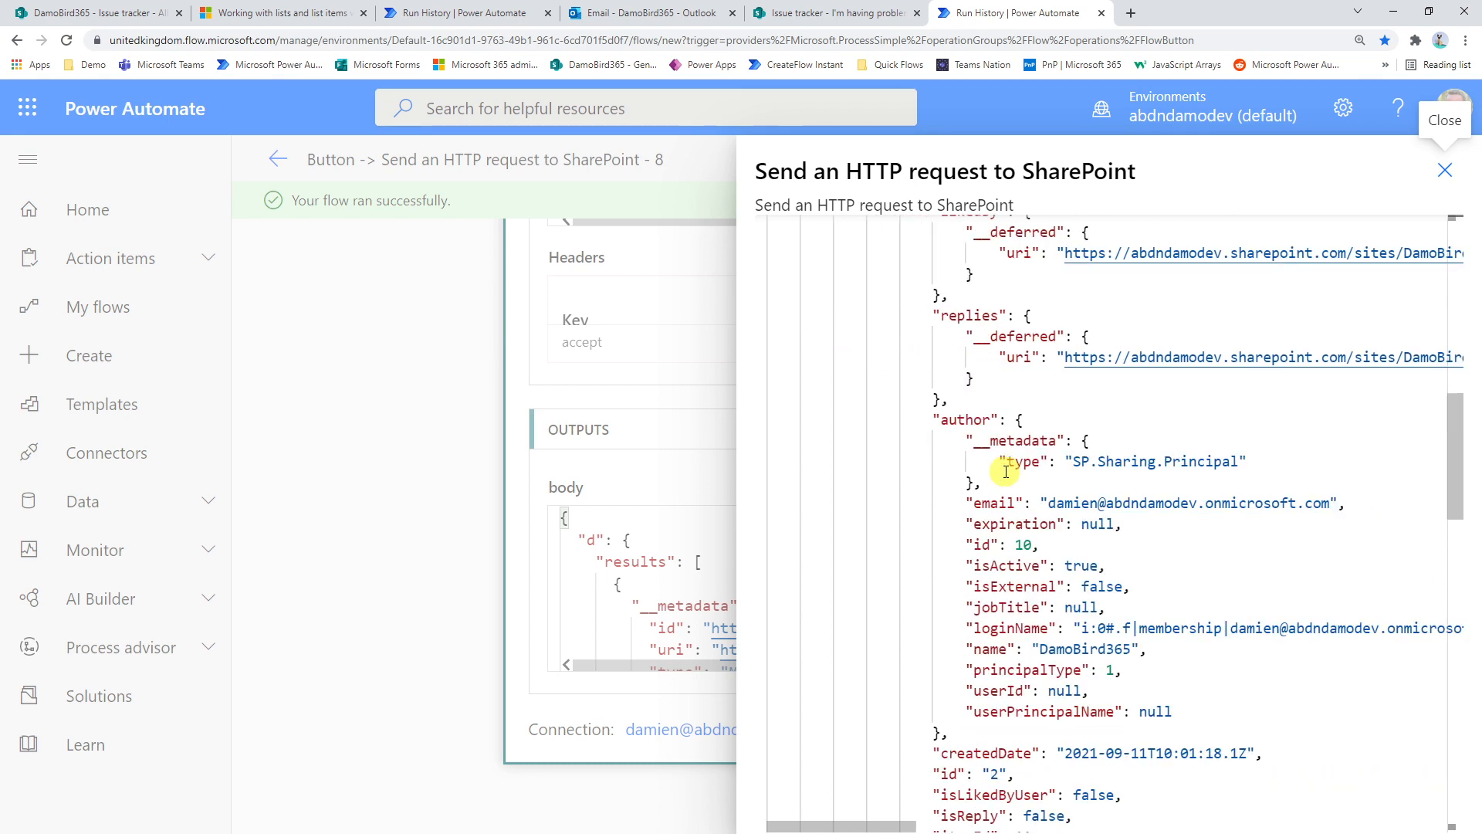
scroll(1009, 473, down, 12)
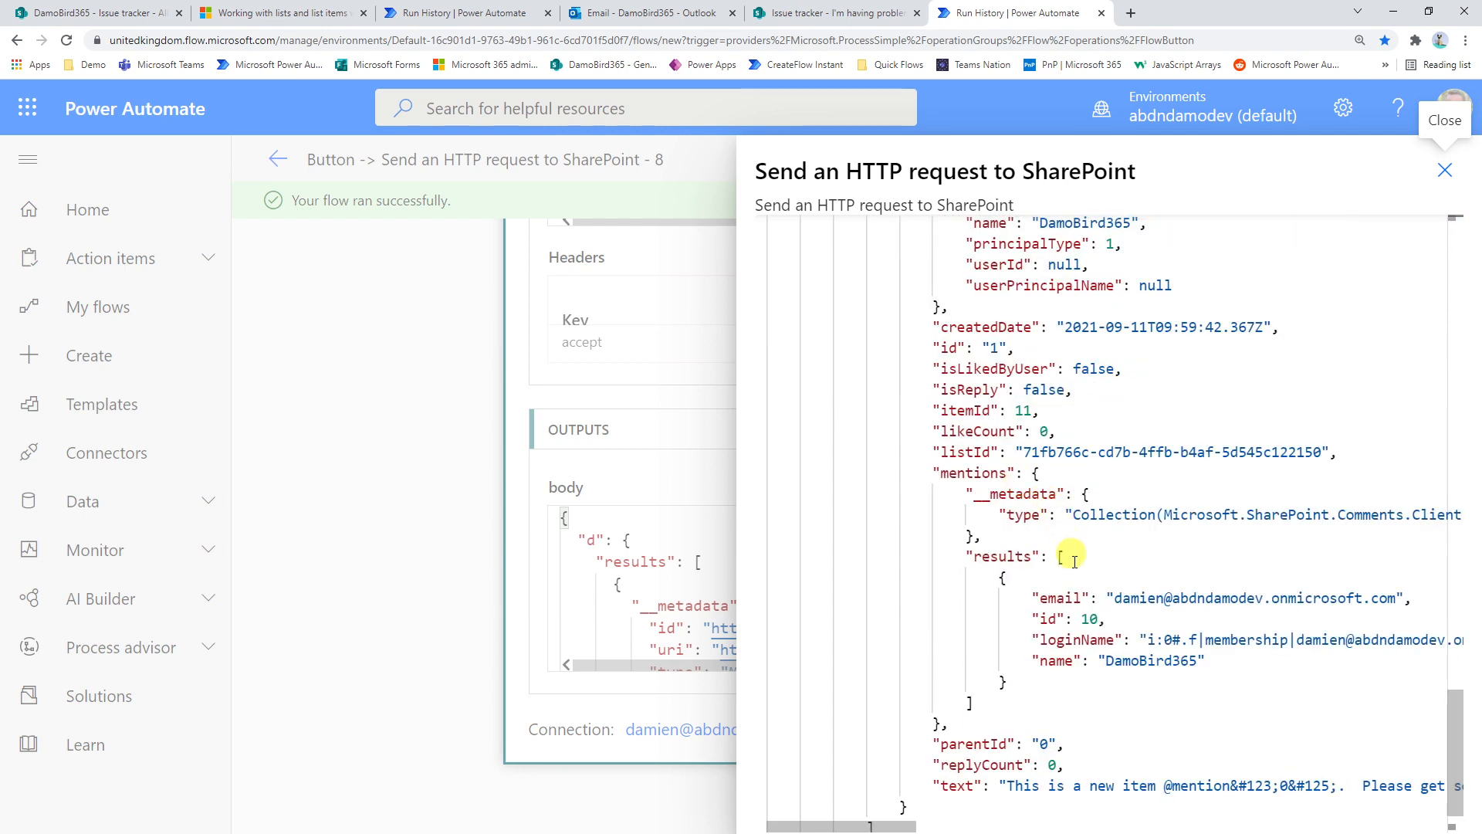
scroll(1073, 556, down, 1)
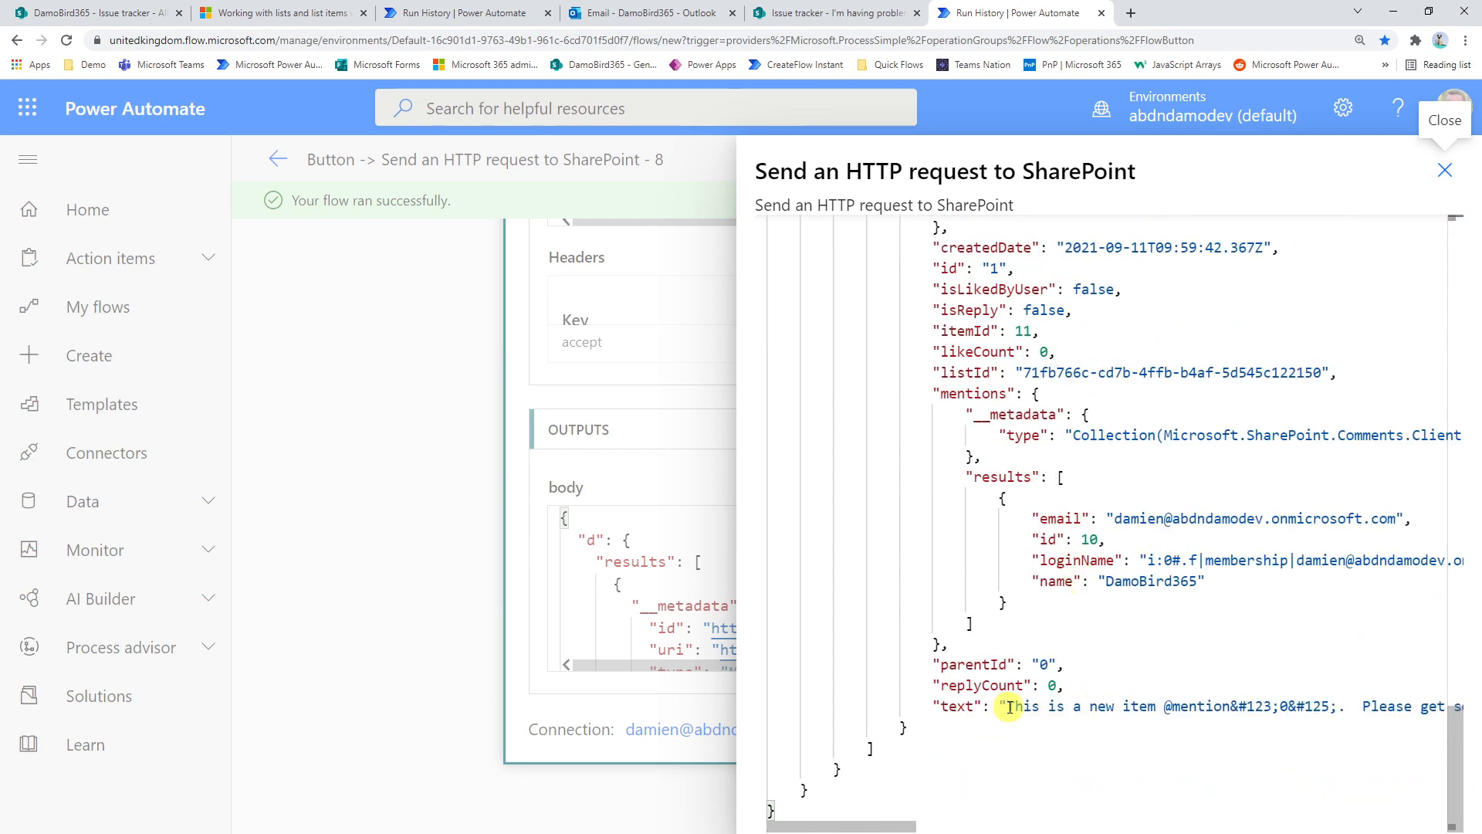
drag(1009, 707, 1338, 711)
click(1177, 707)
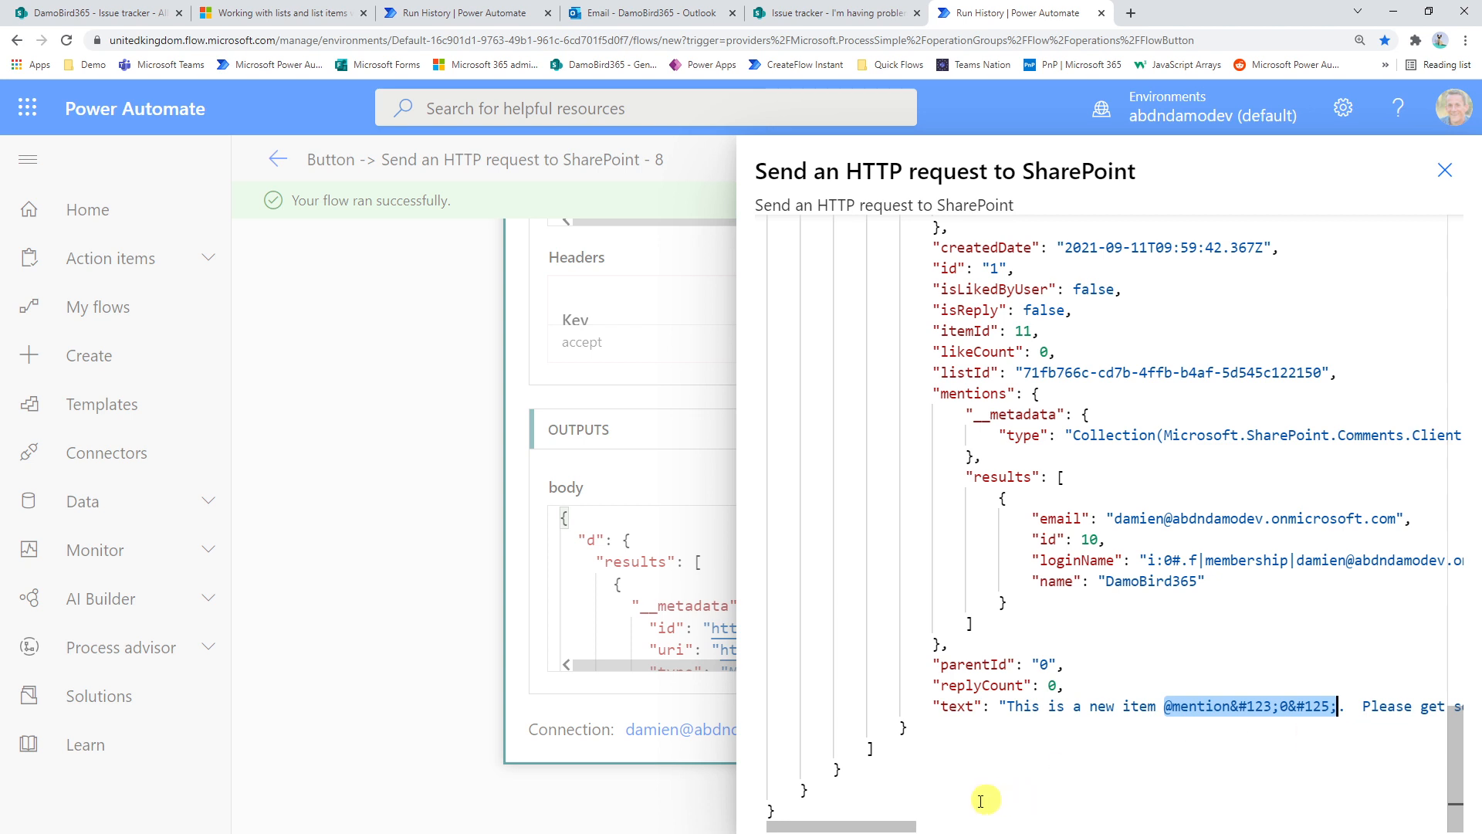
mouse_move(911, 827)
mouse_down()
mouse_move(978, 828)
mouse_move(907, 827)
mouse_up()
Compare both comment entries in the results array, then close the raw outputs and collapse the HTTP action
scroll(1054, 571, up, 10)
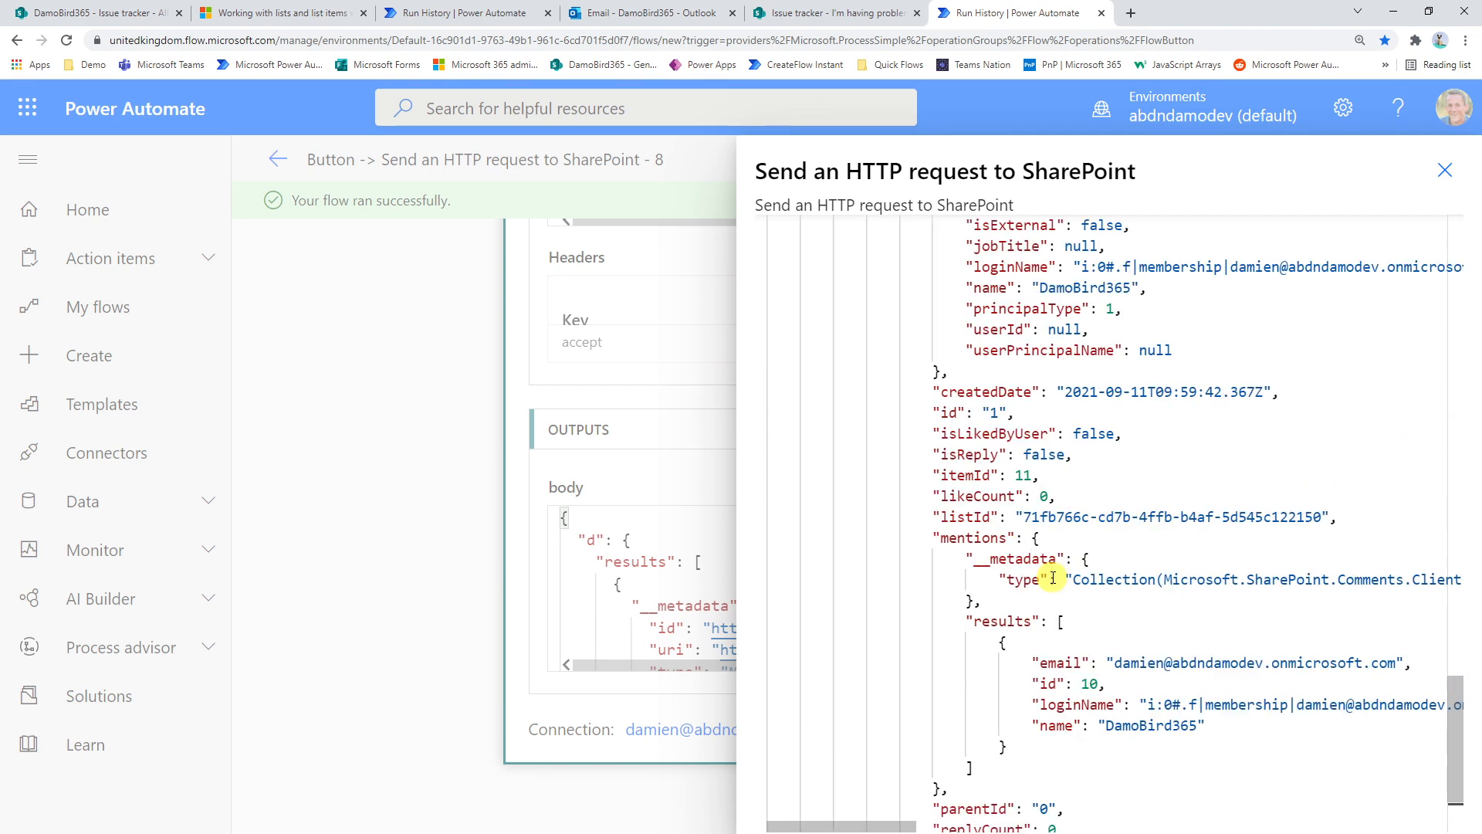
scroll(1054, 576, up, 20)
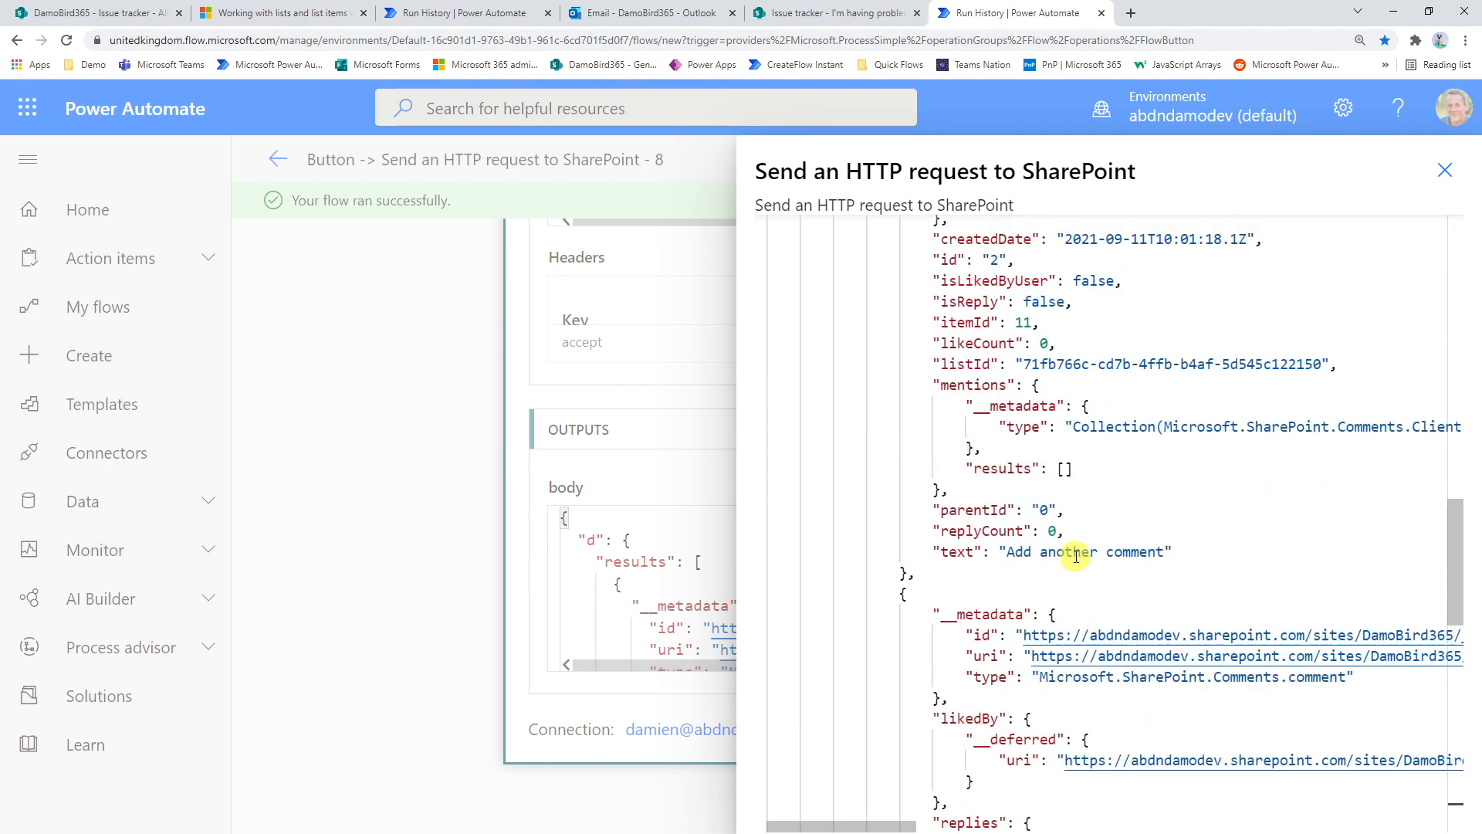
scroll(1069, 563, up, 2)
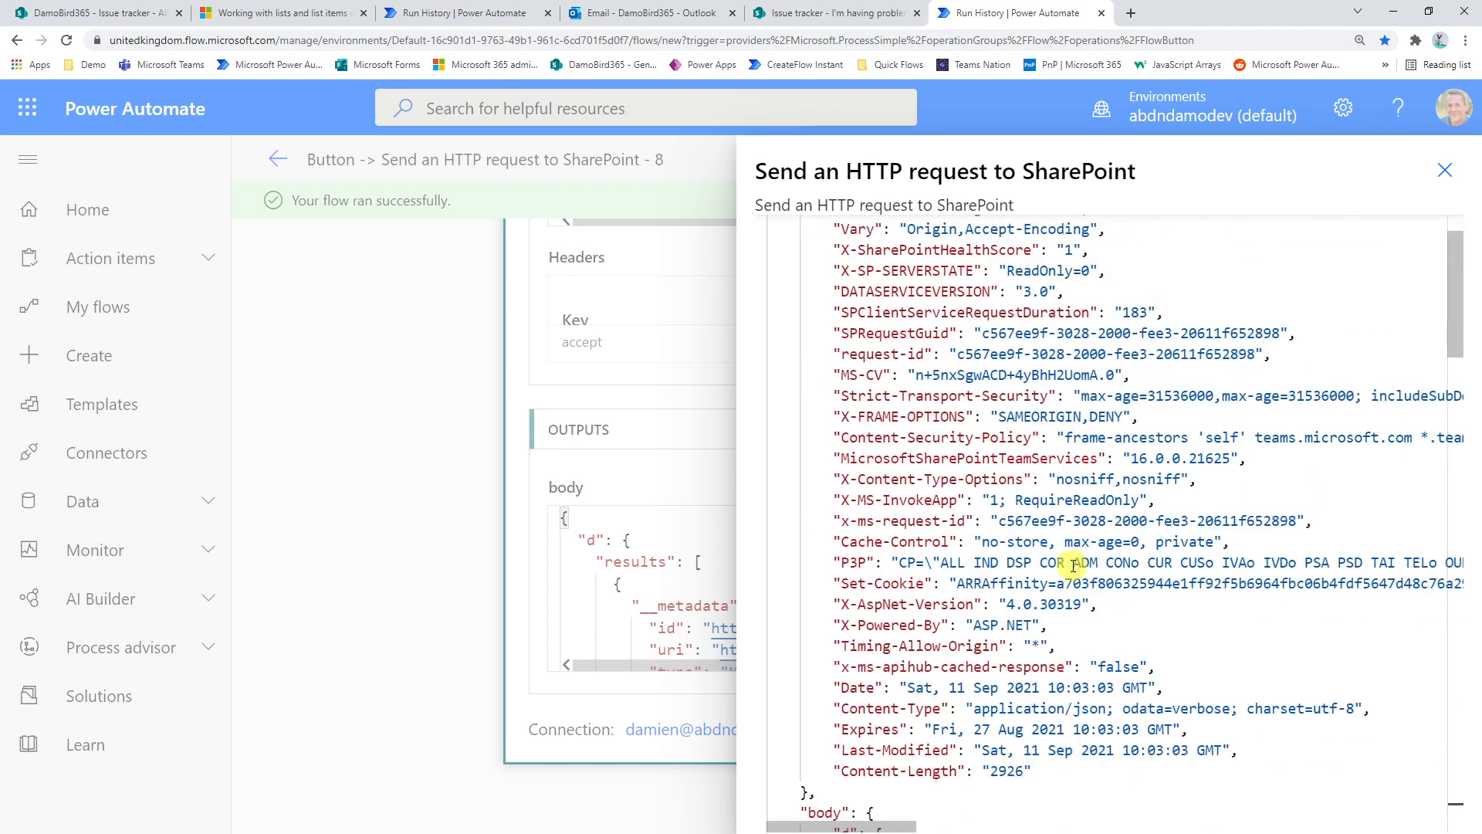
scroll(1097, 565, down, 9)
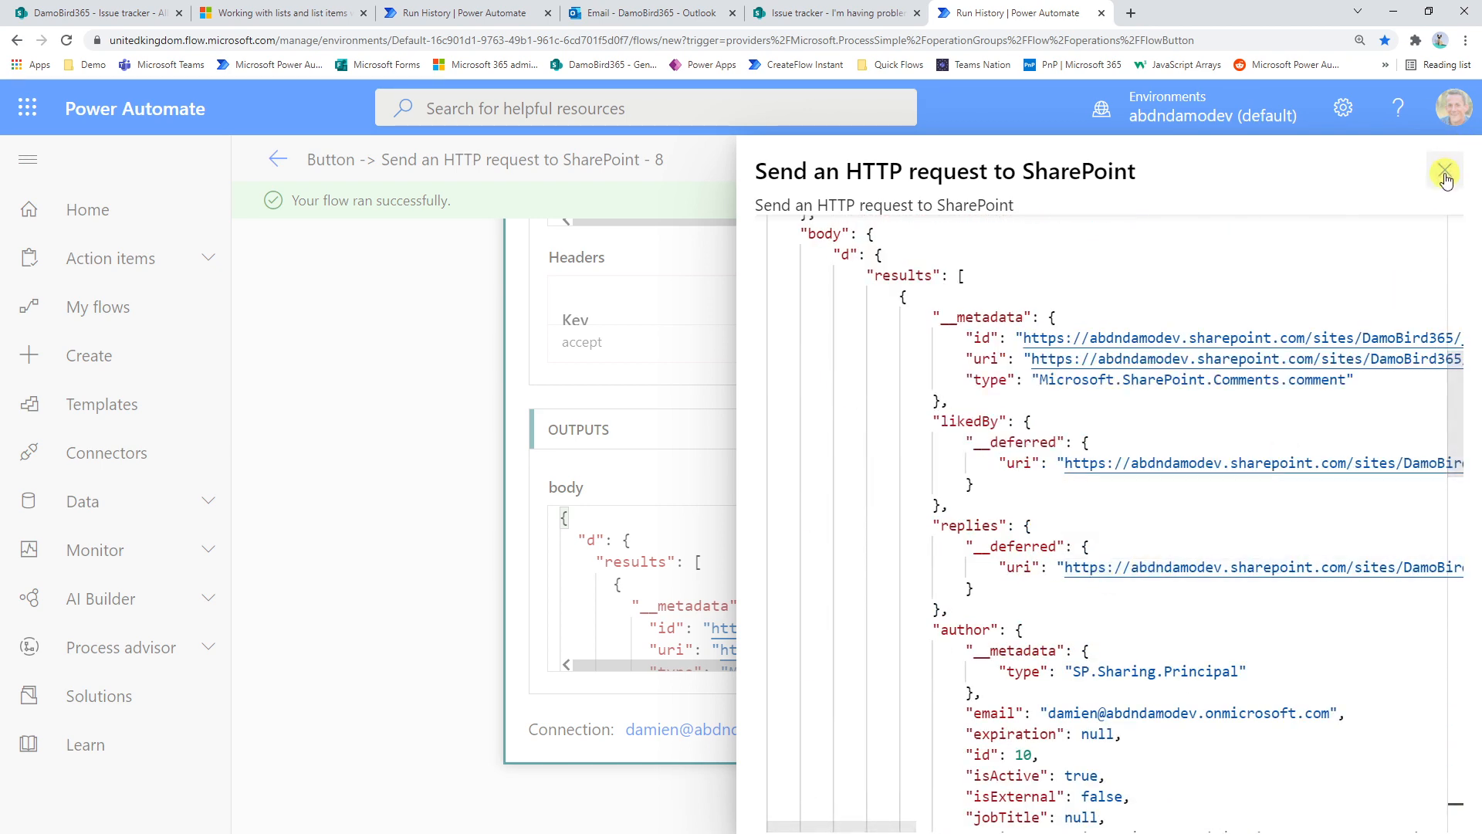
scroll(1259, 442, down, 8)
scroll(1254, 455, down, 9)
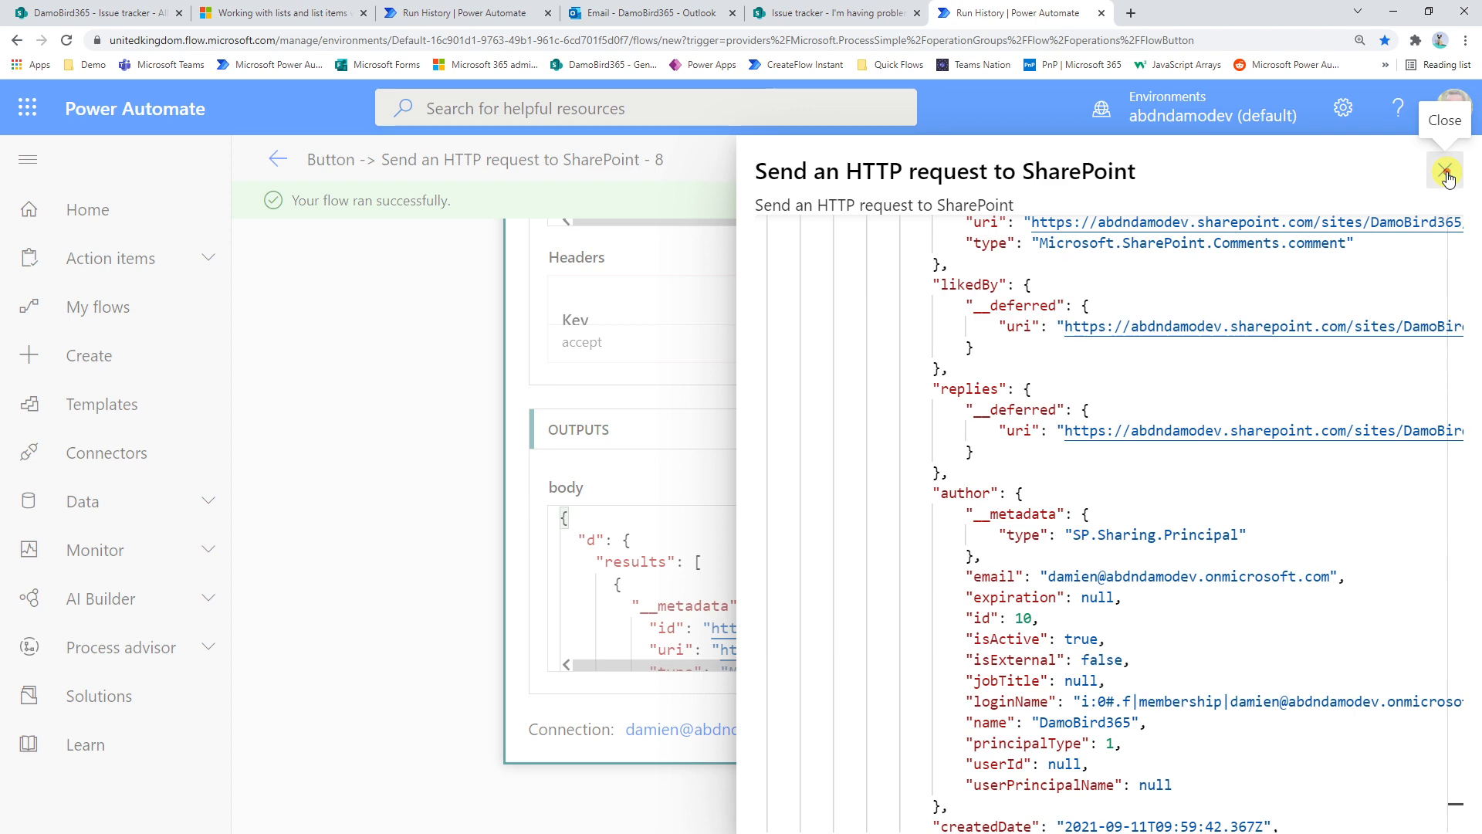
click(1446, 171)
scroll(887, 427, up, 5)
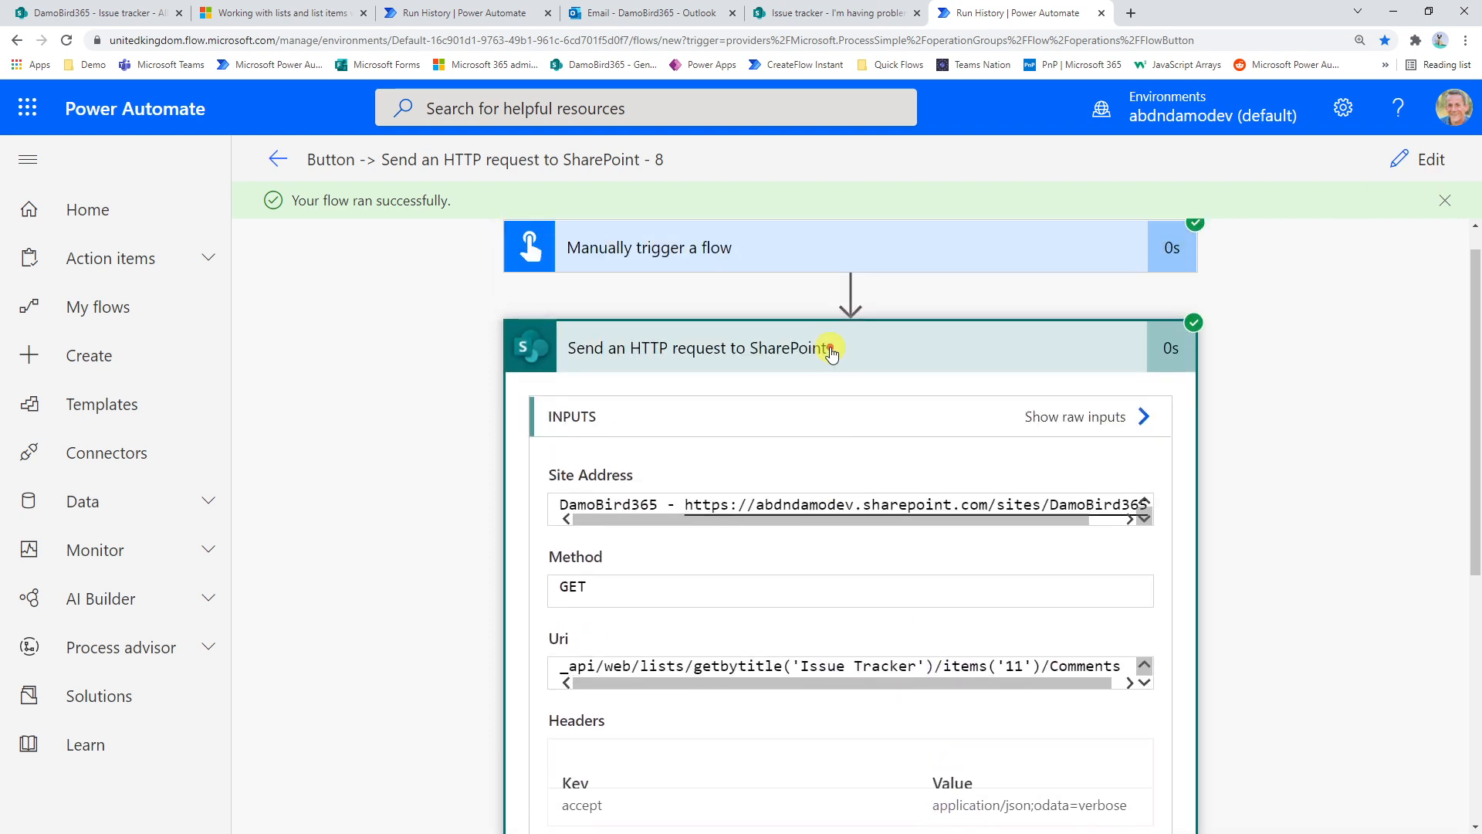
click(831, 352)
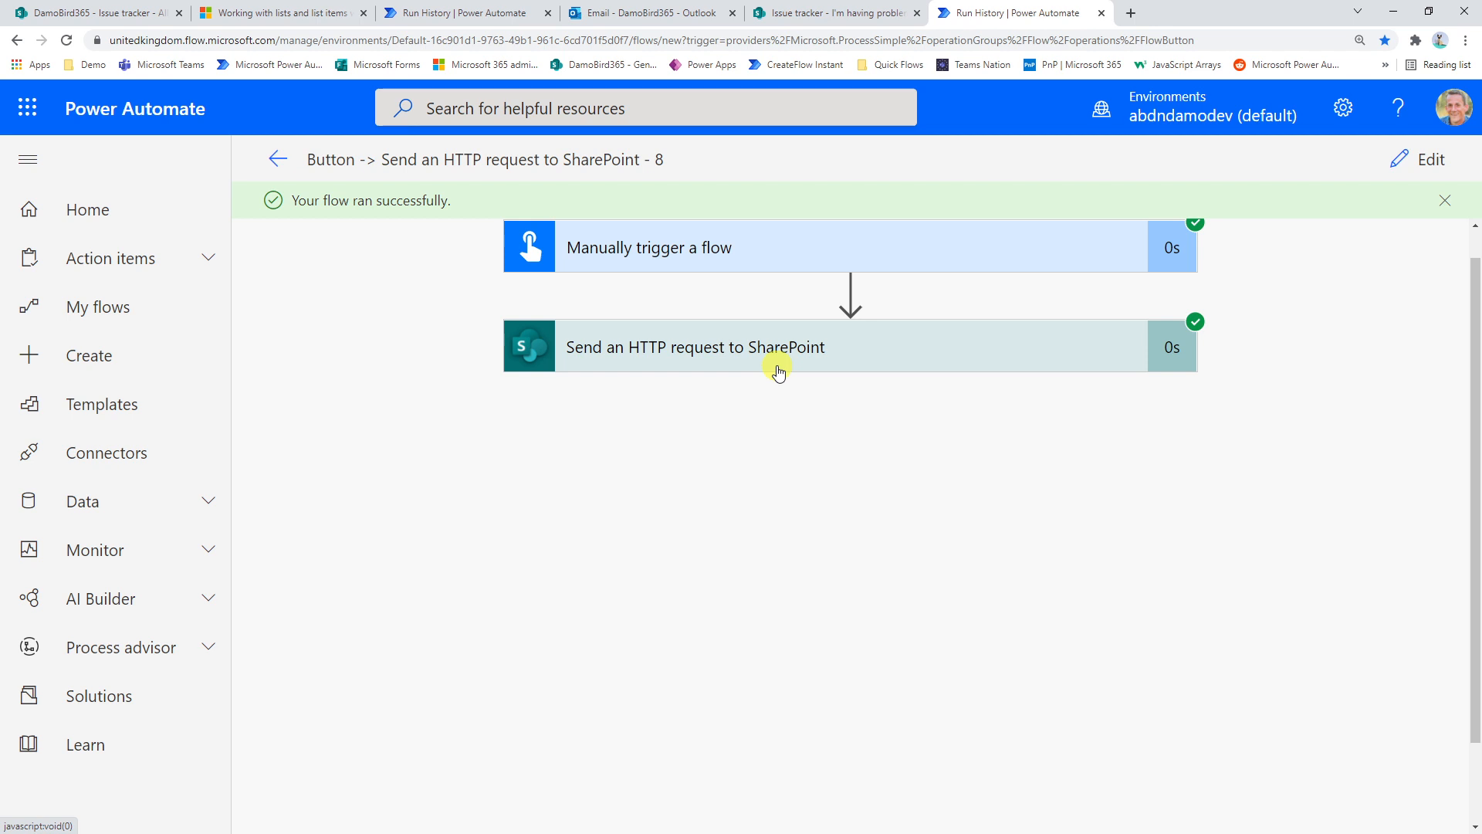
scroll(760, 370, up, 1)
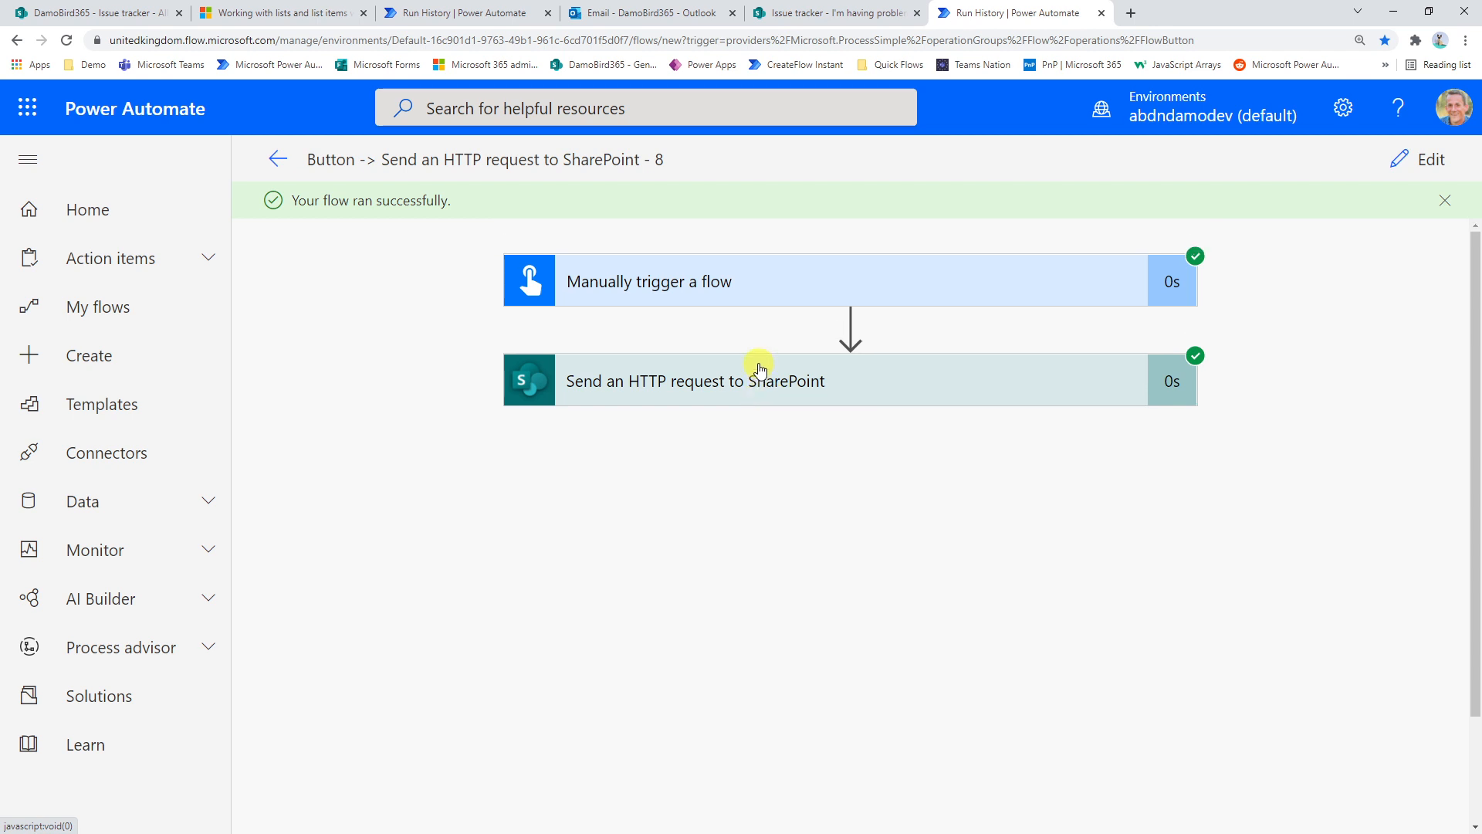